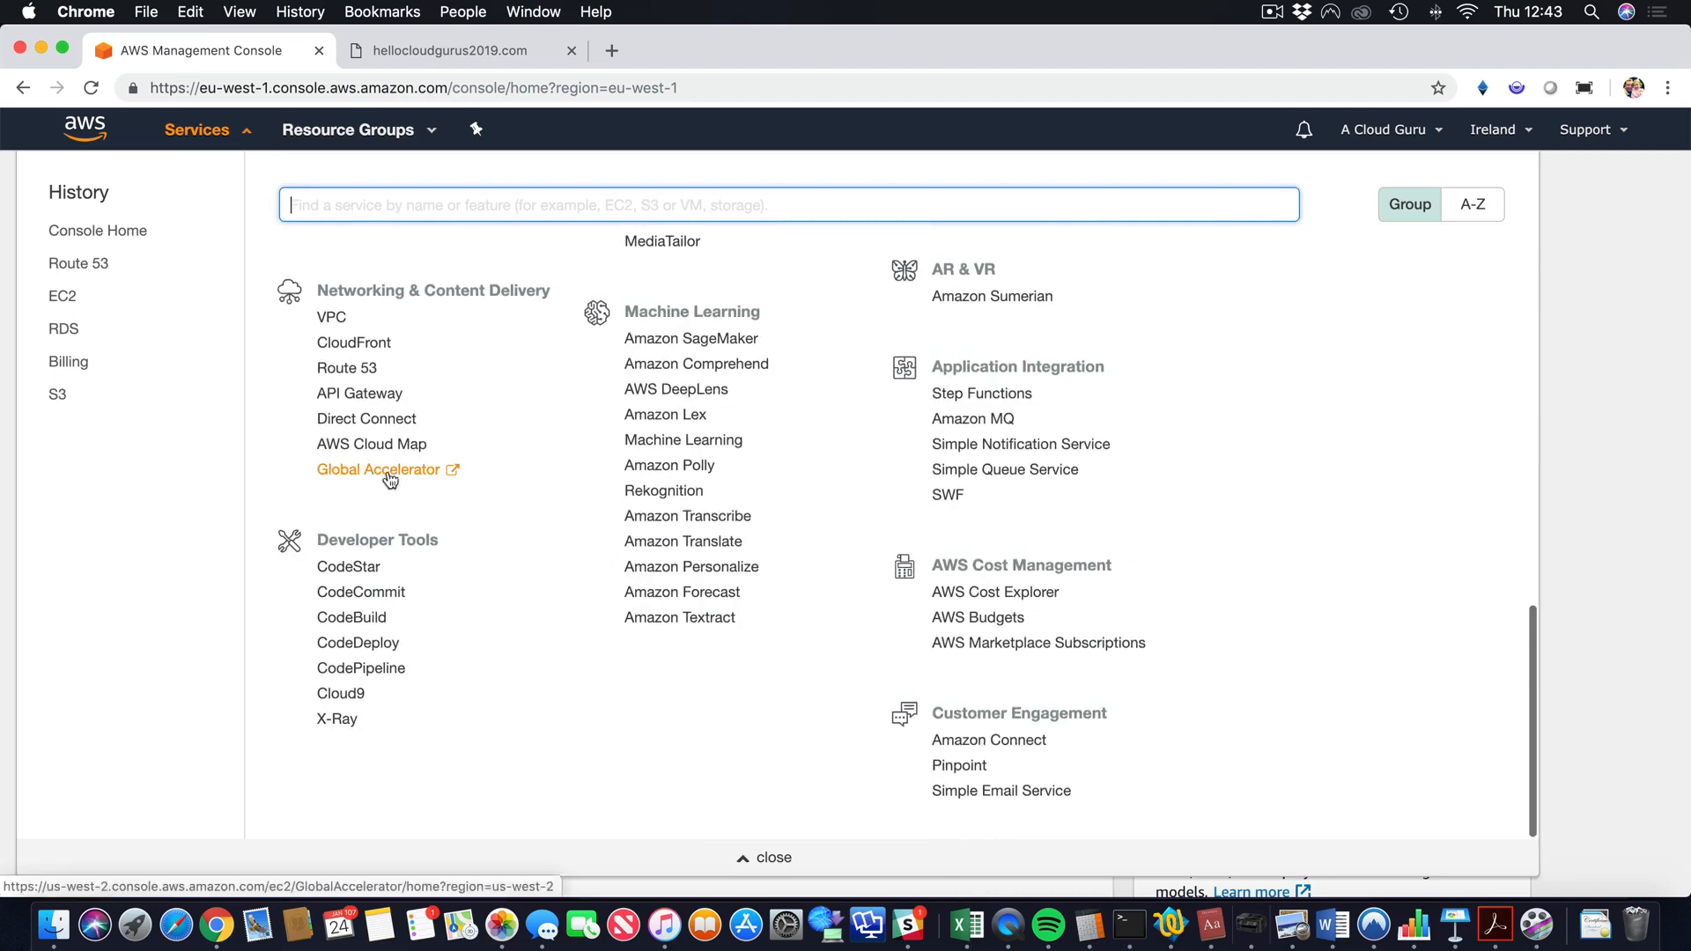
Open the record sets of the hellocloudgurus2019.com hosted zone in Route 53.
left_click(362, 370)
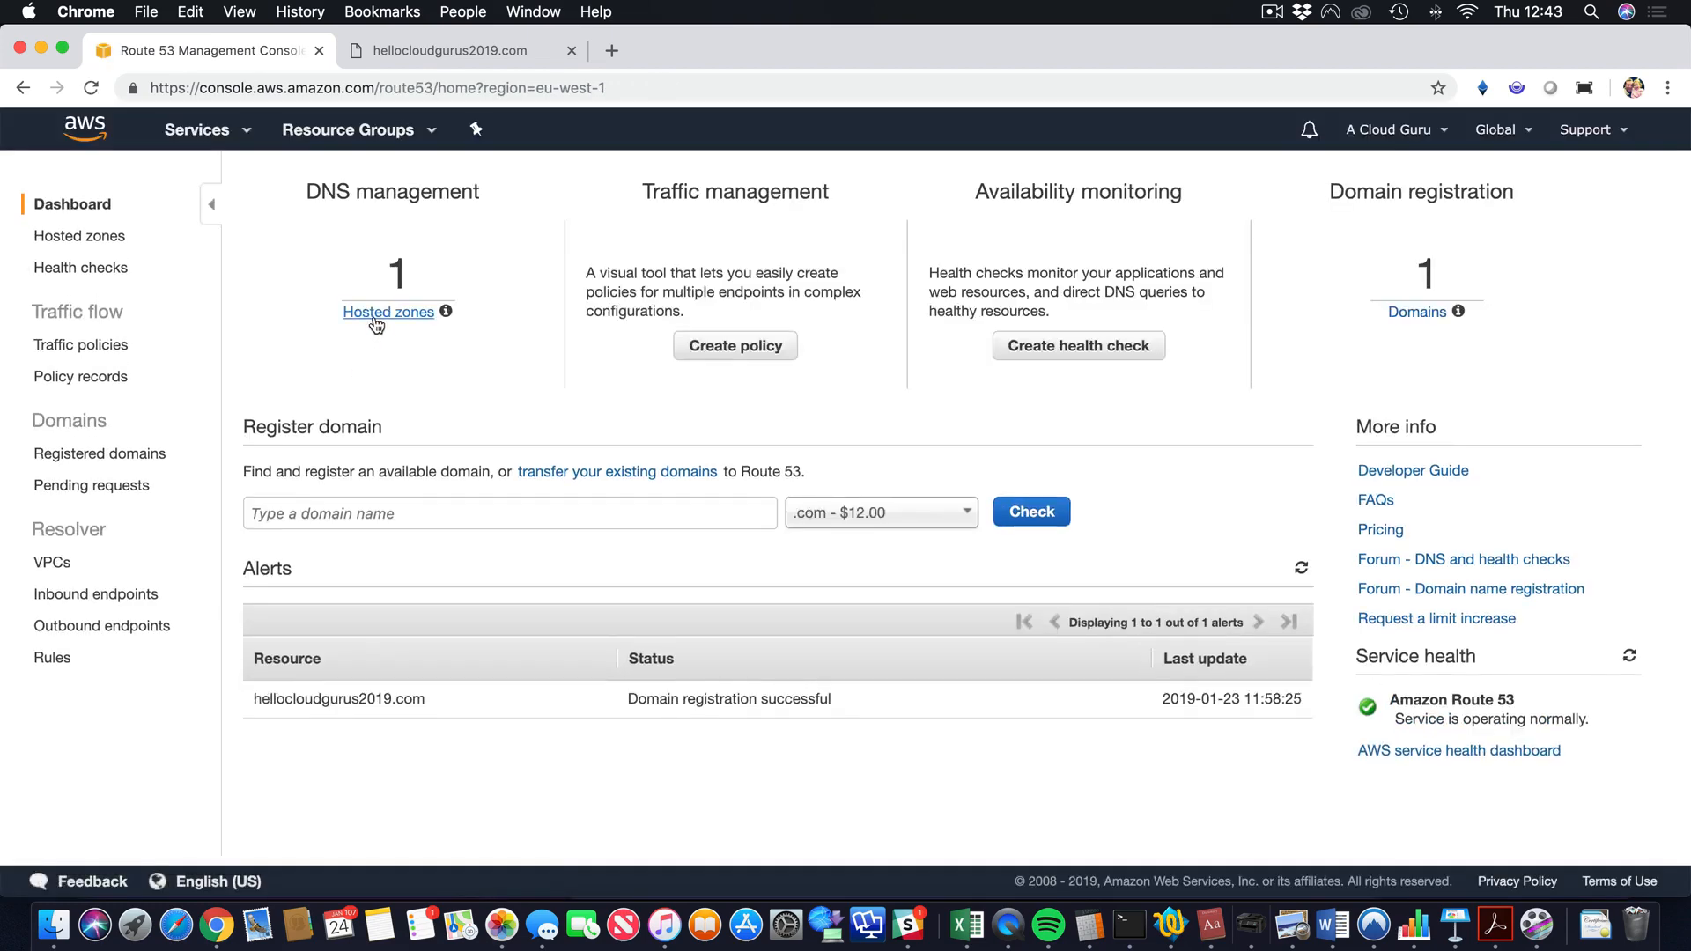
left_click(377, 313)
left_click(395, 320)
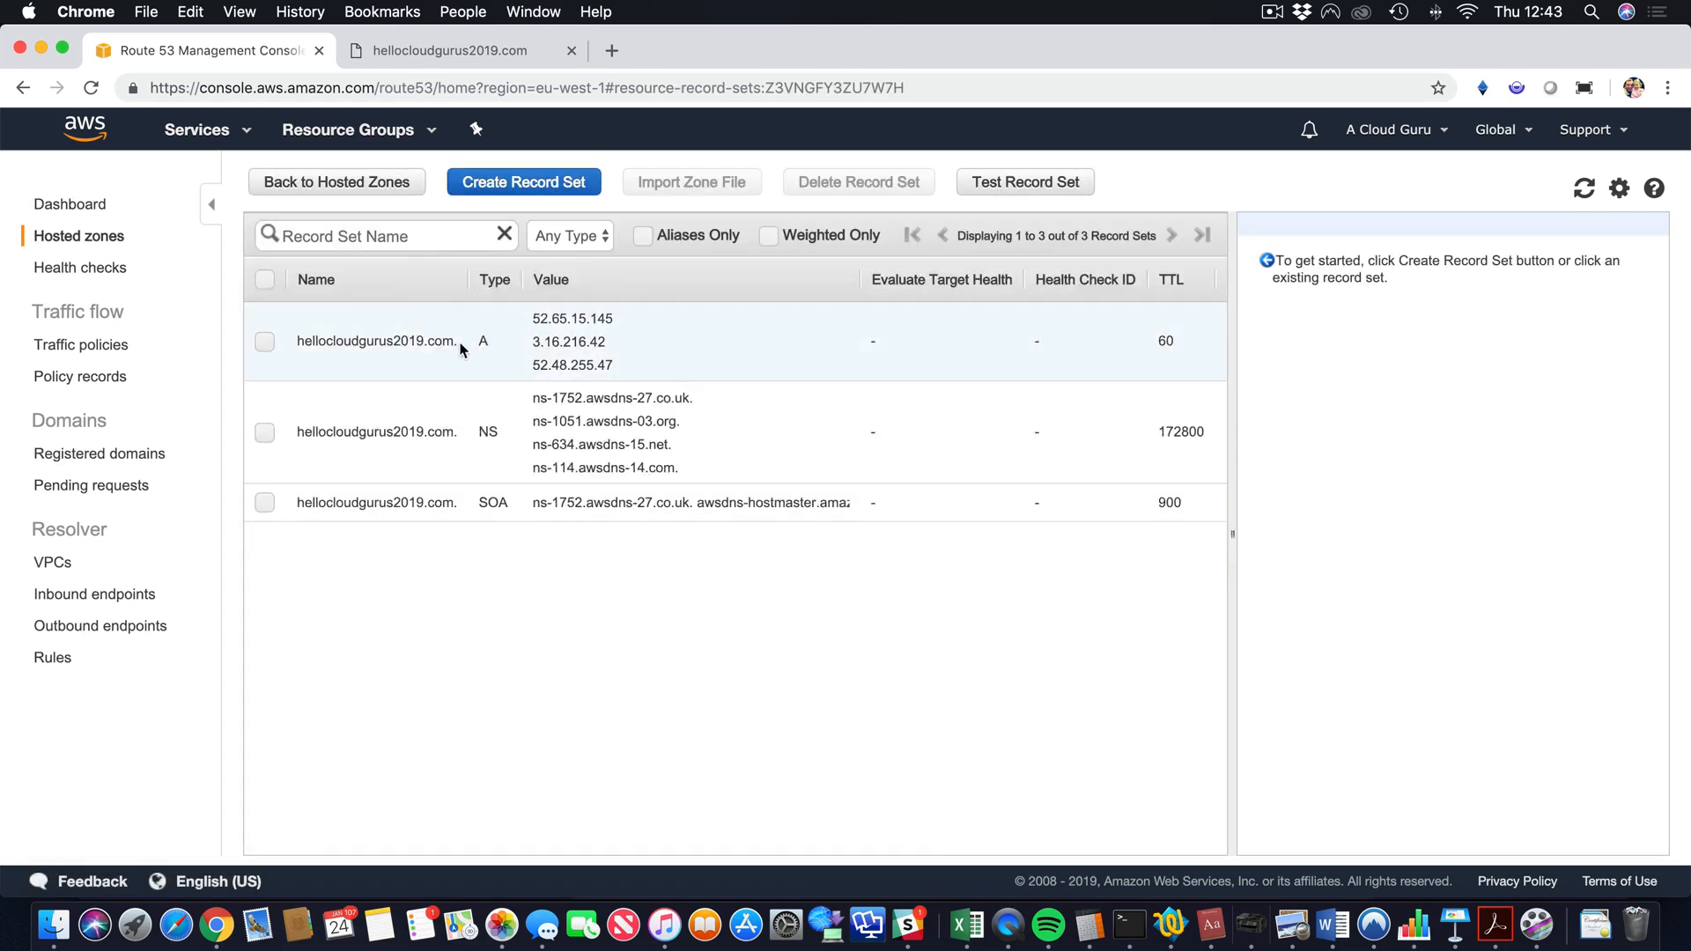
Delete the hellocloudgurus2019.com A record set that holds the three IPv4 addresses.
left_click(398, 345)
left_click(823, 187)
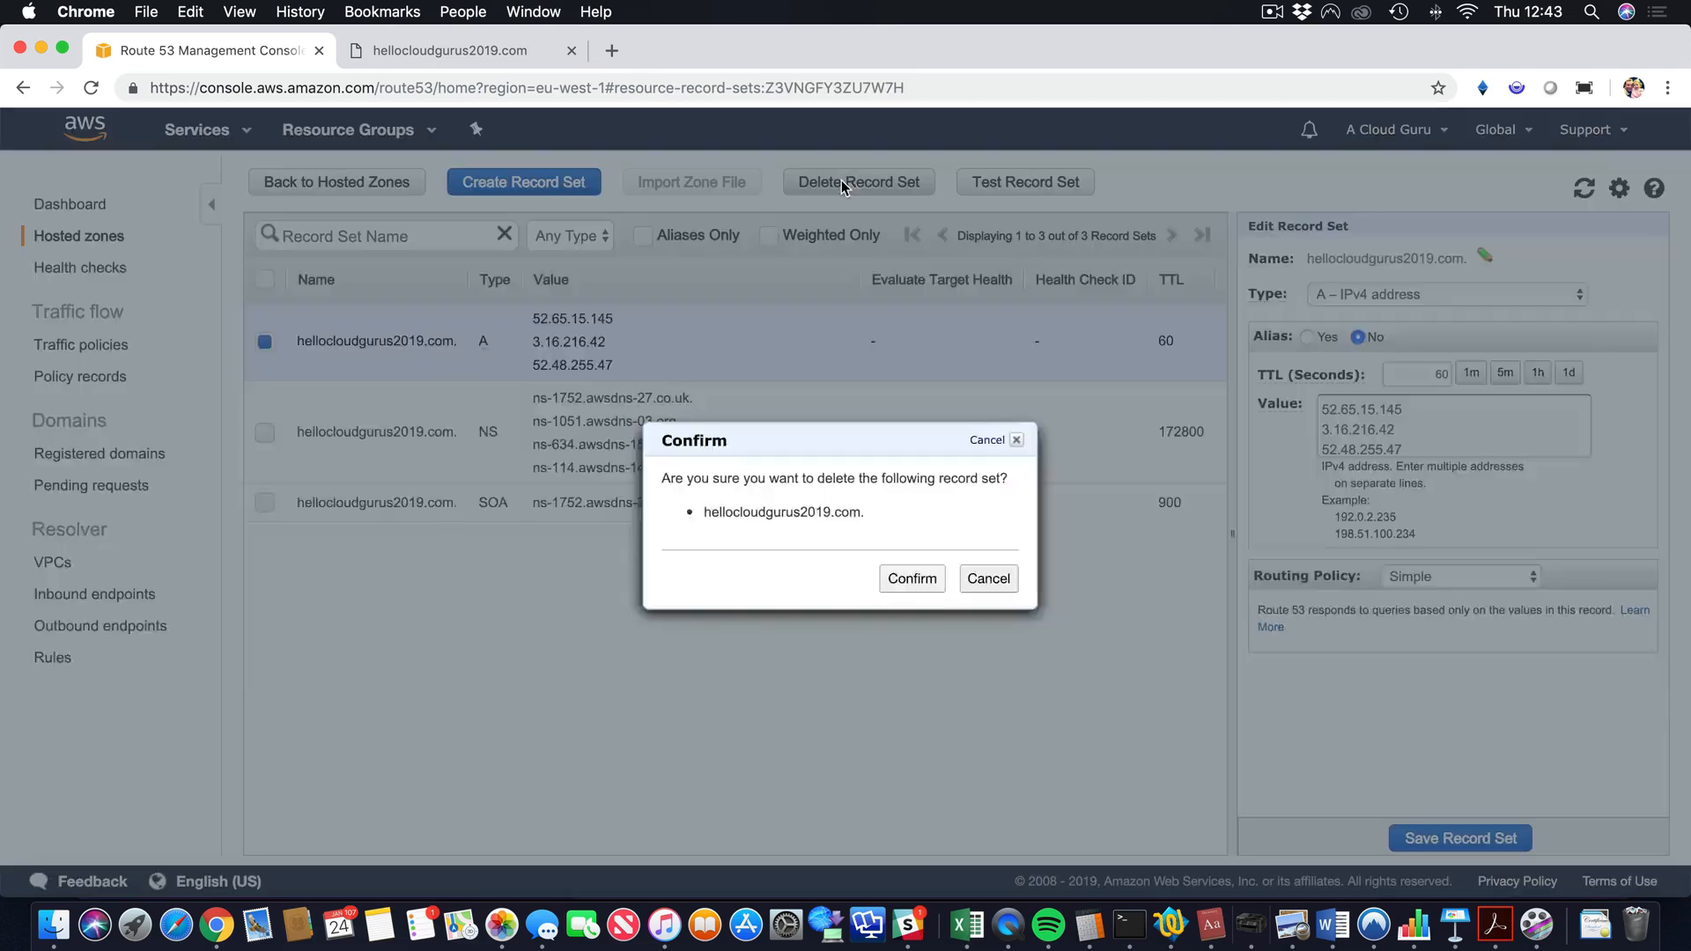
left_click(924, 588)
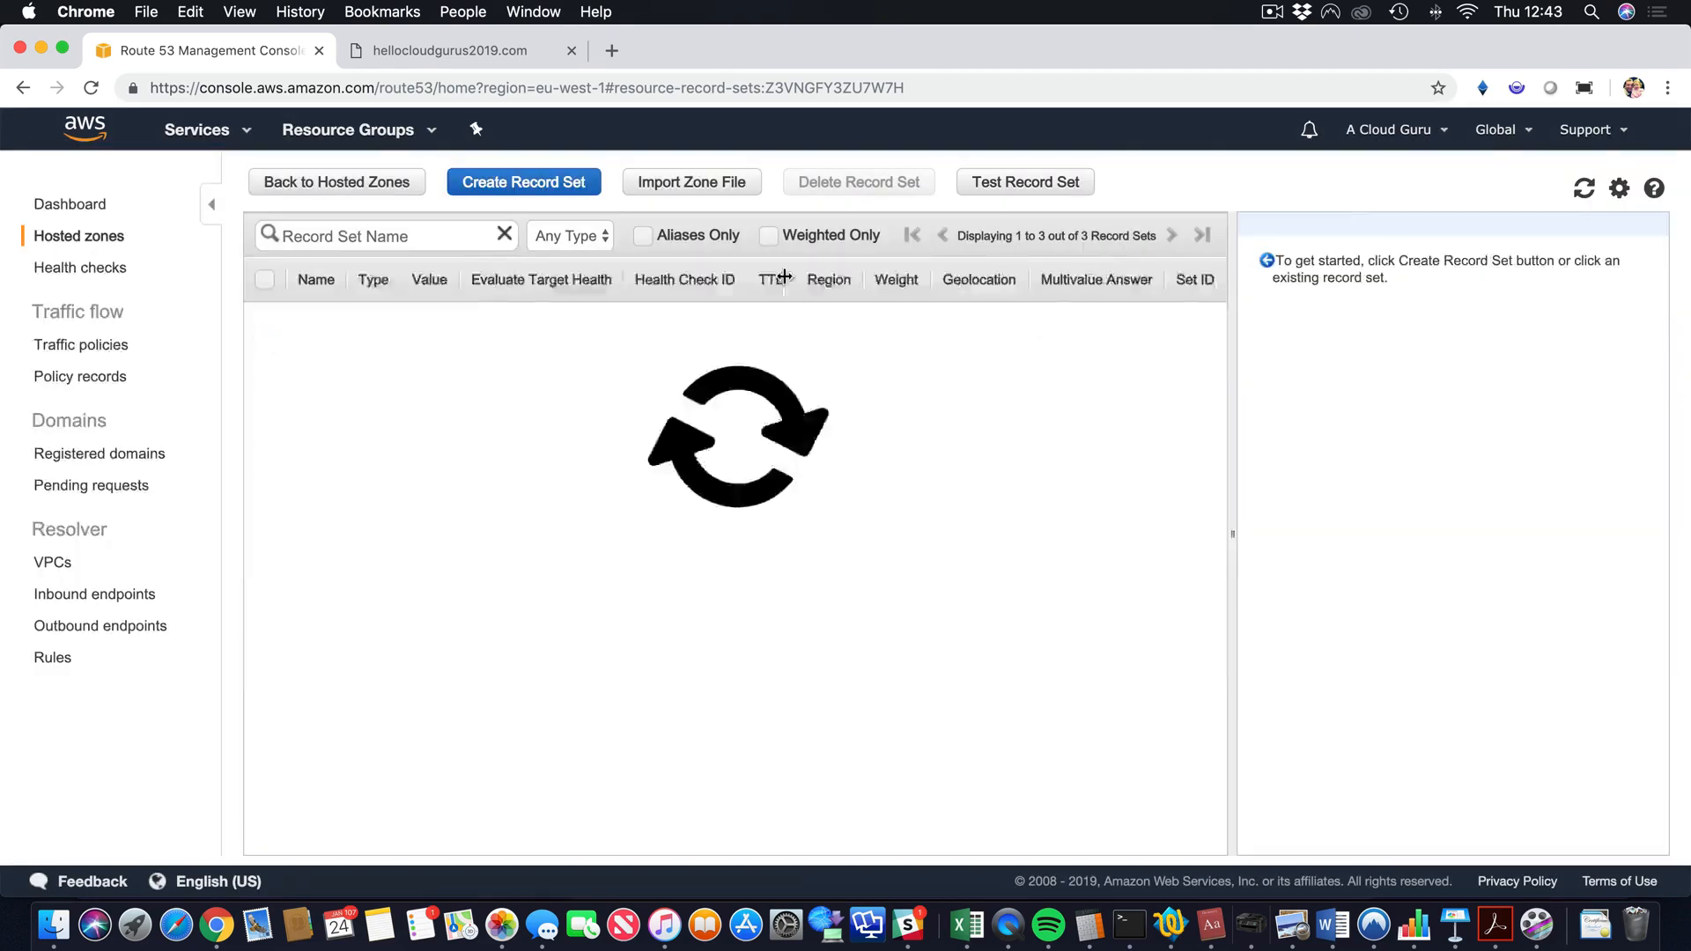
Reload hellocloudgurus2019.com in its browser tab to check whether the site still resolves without its A record, and return to Route 53.
left_click(528, 187)
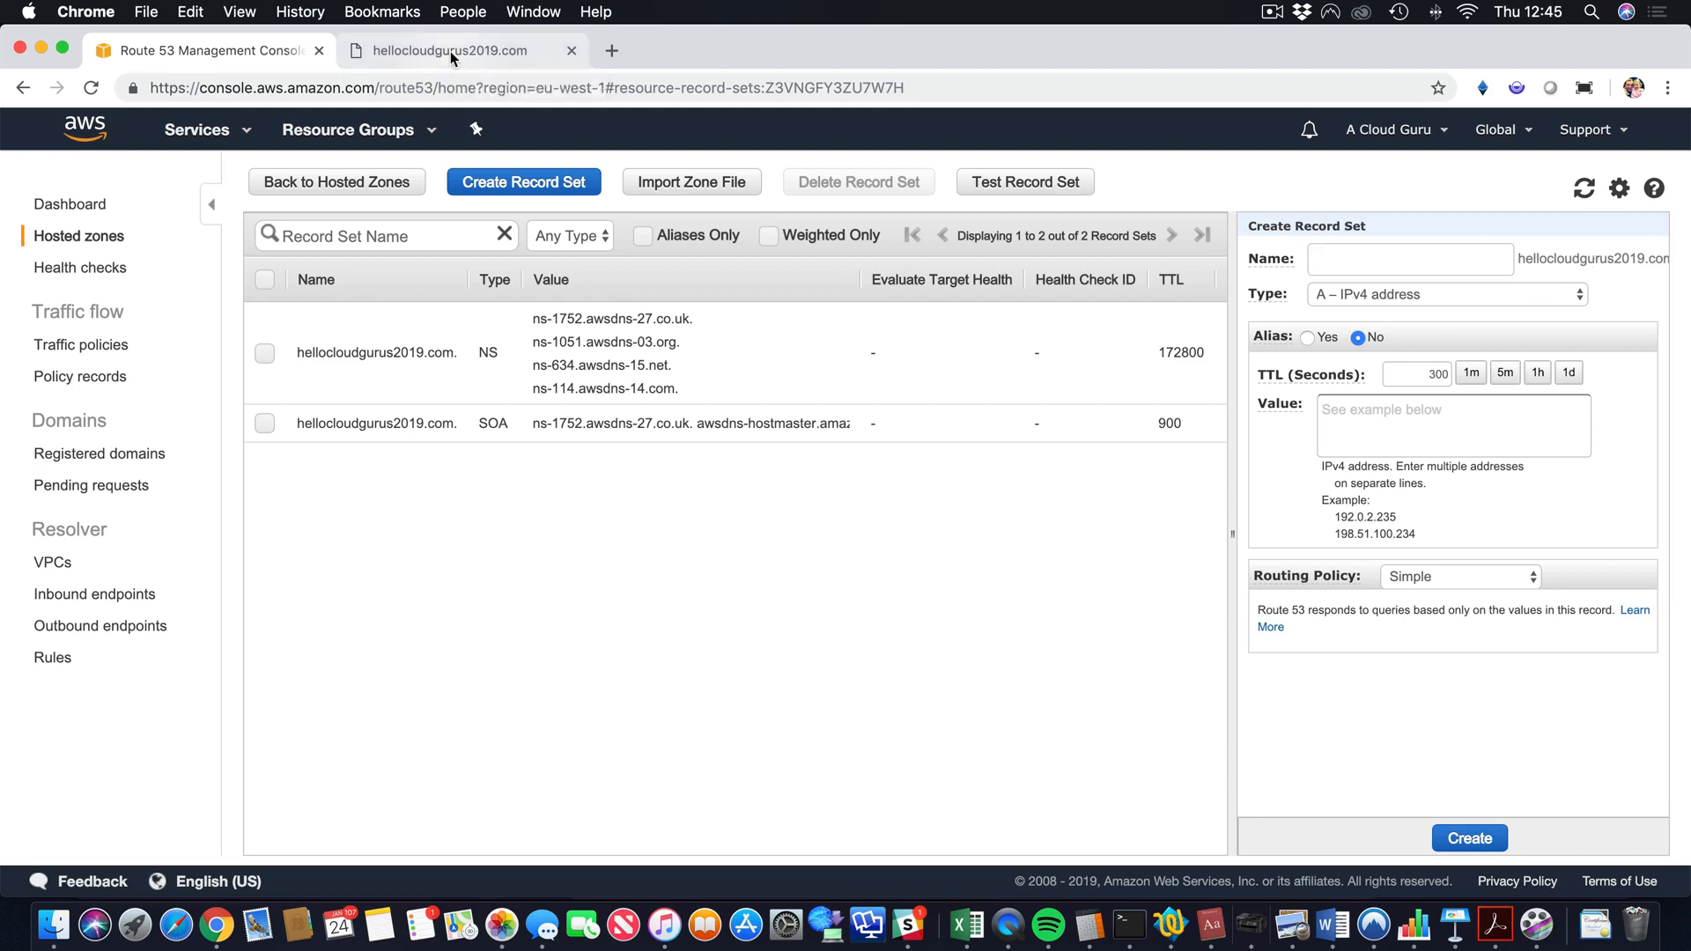
left_click(451, 51)
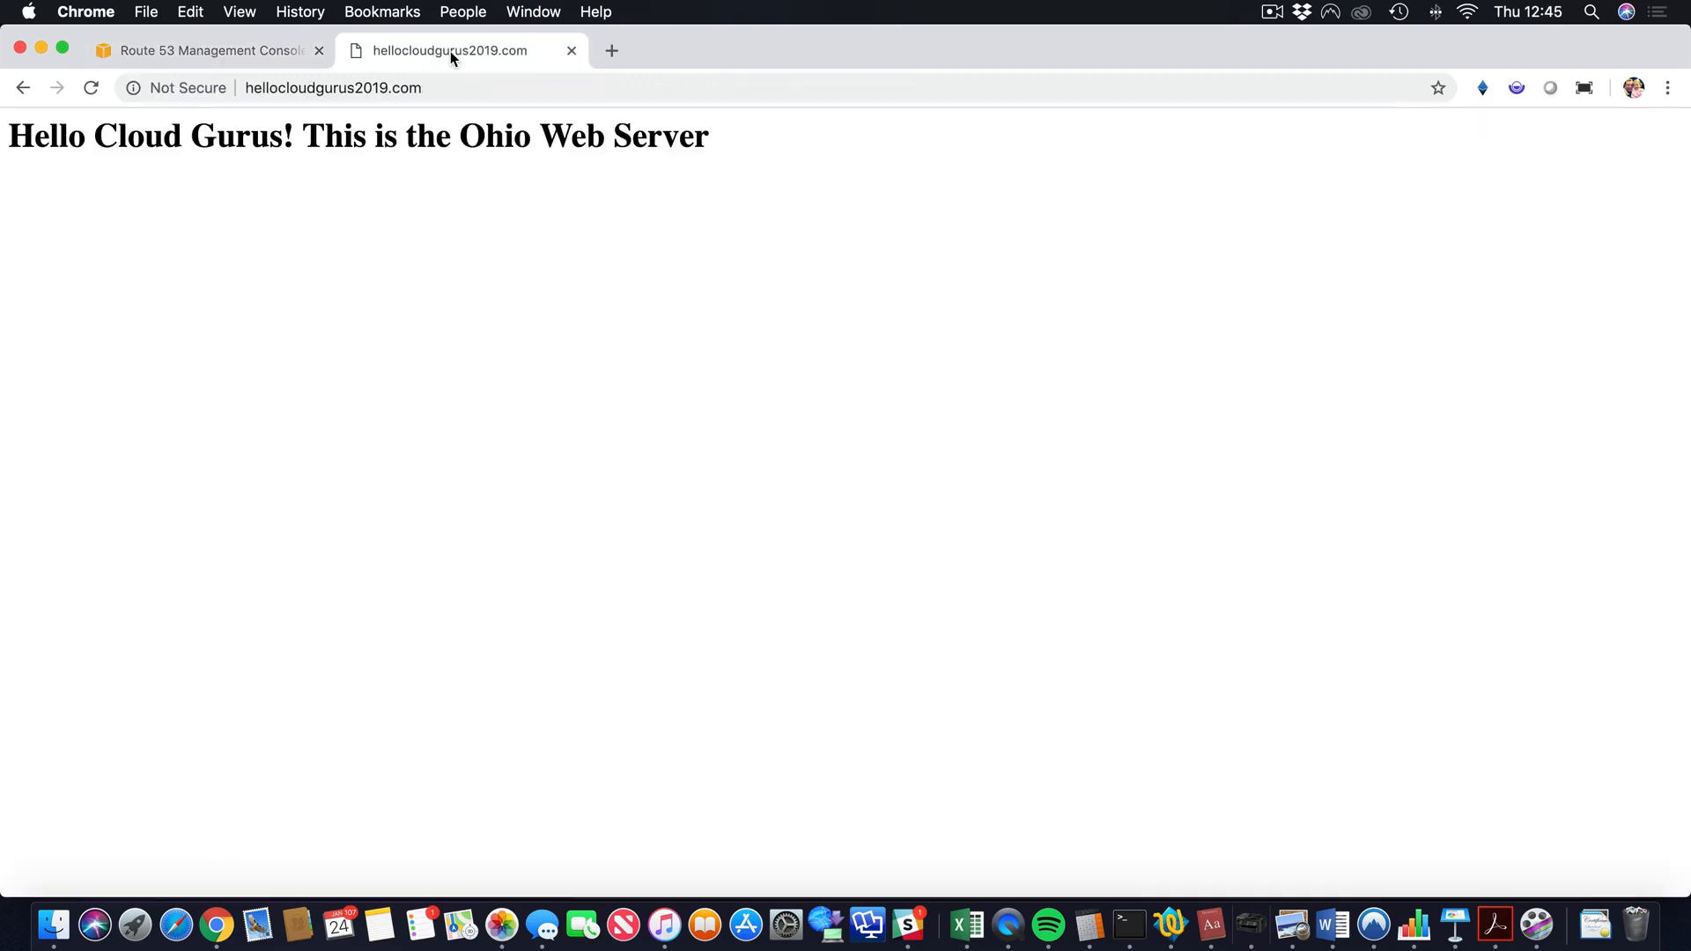
key("super+r")
key("super+r")
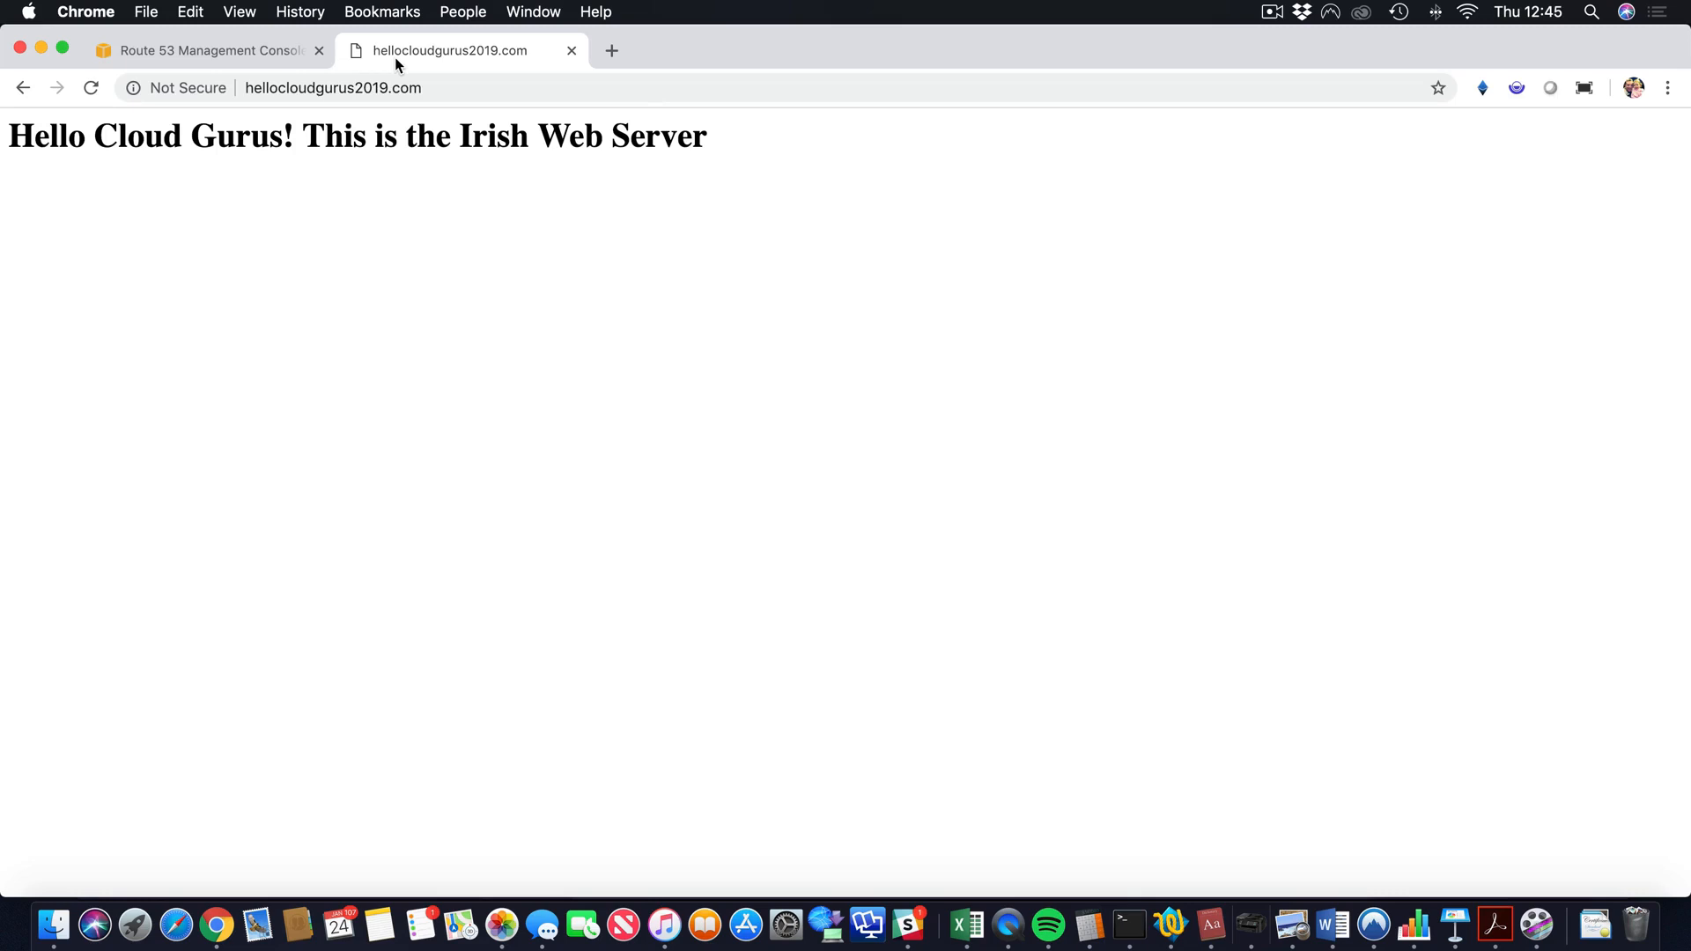
left_click(271, 48)
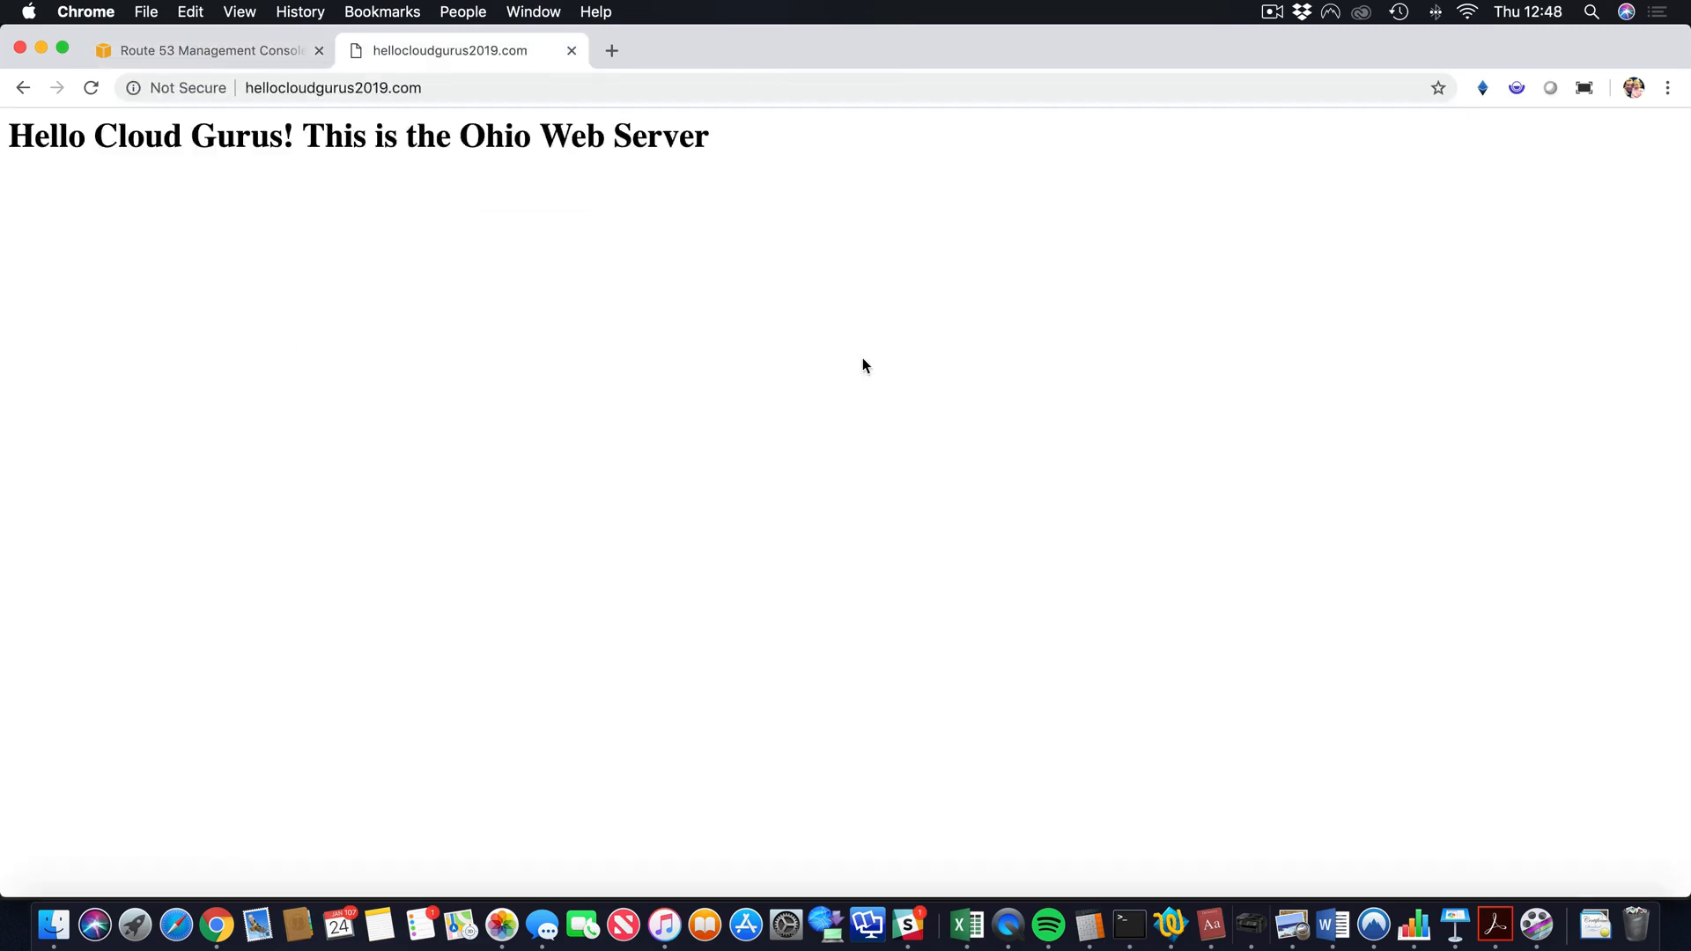
key("super+r")
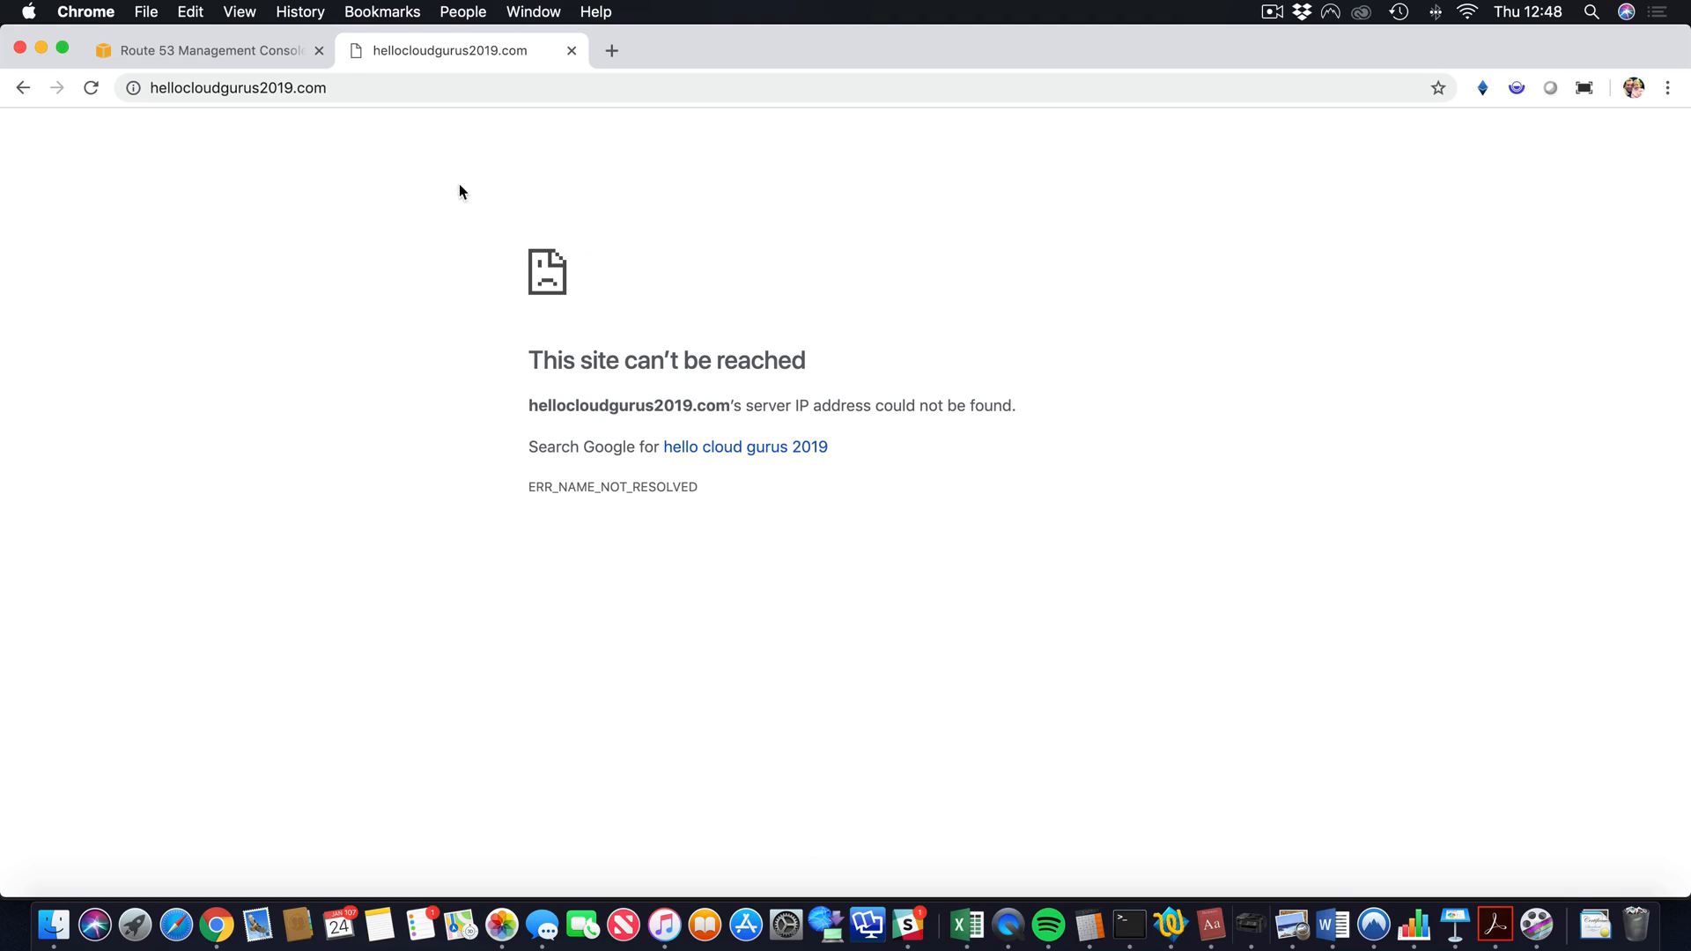
left_click(254, 51)
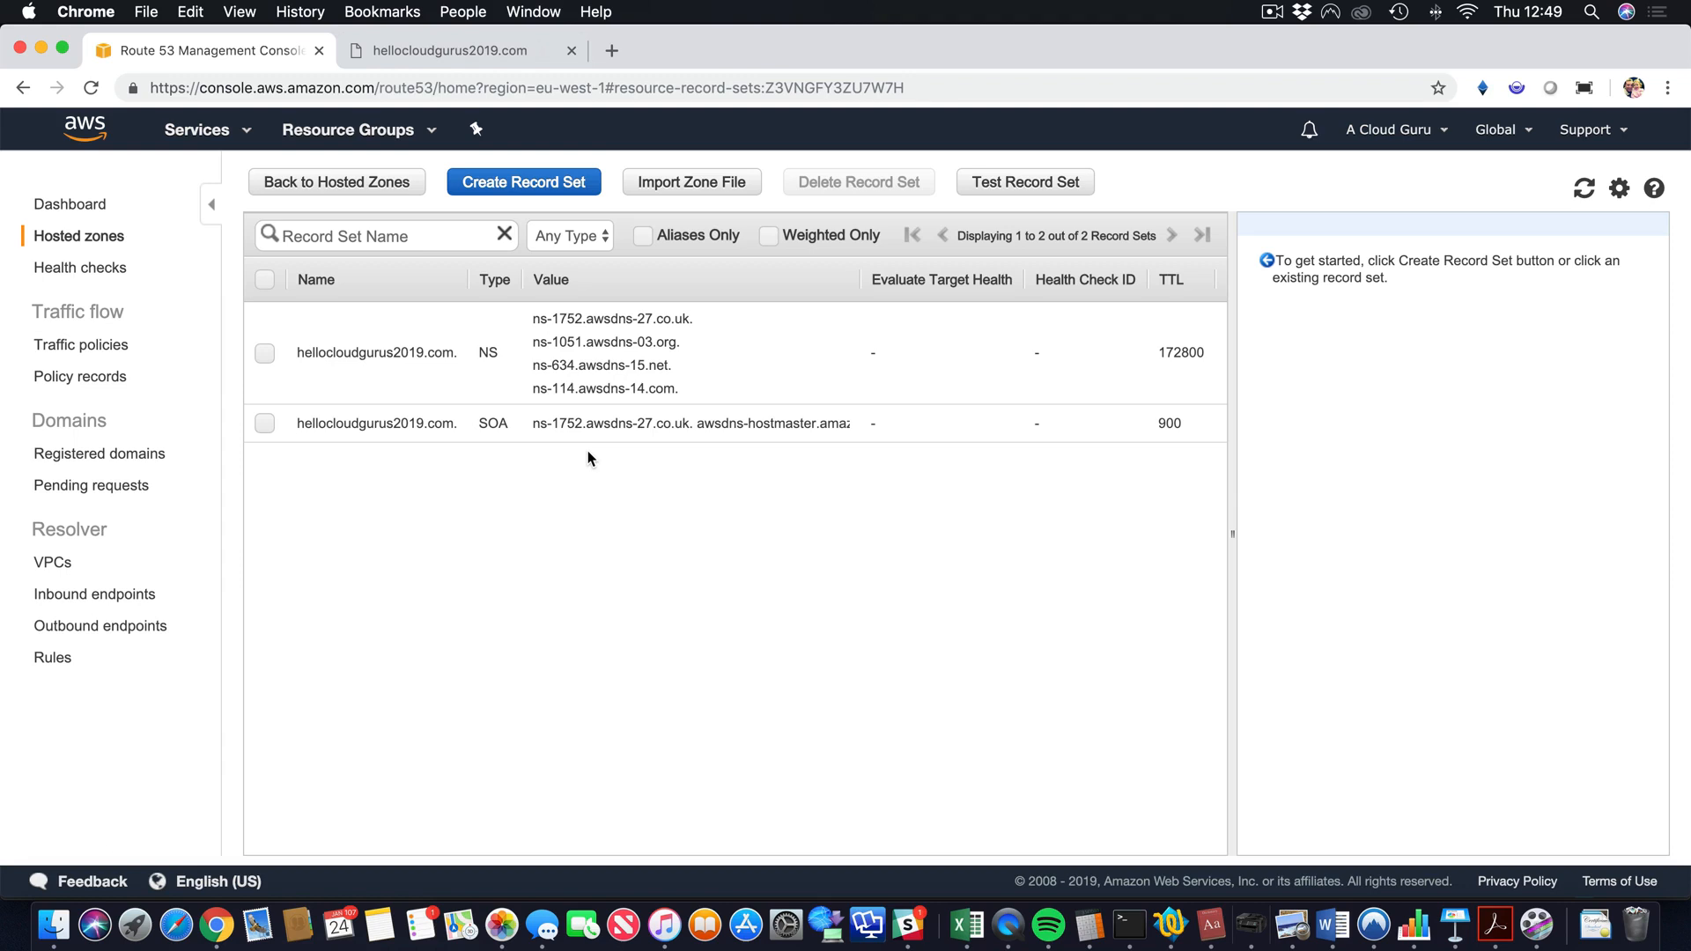
Start an A record set with the values 52.65.15.145, 3.16.216.42 and 52.48.255.47, using the Weighted routing policy.
left_click(522, 184)
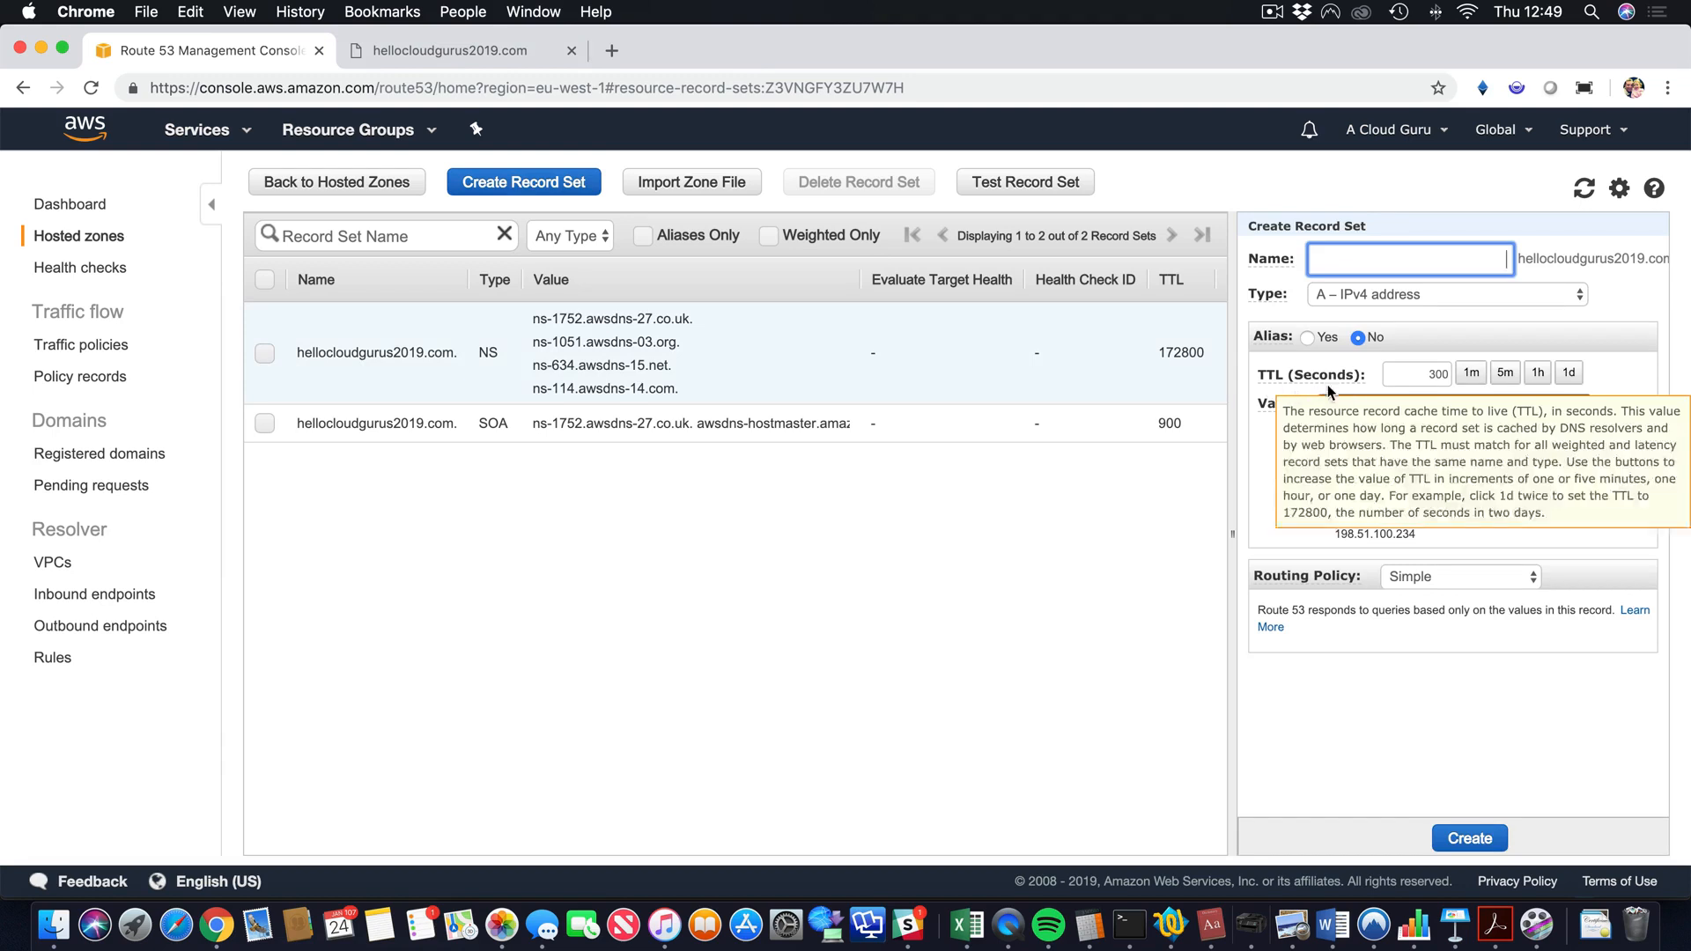
left_click(1361, 428)
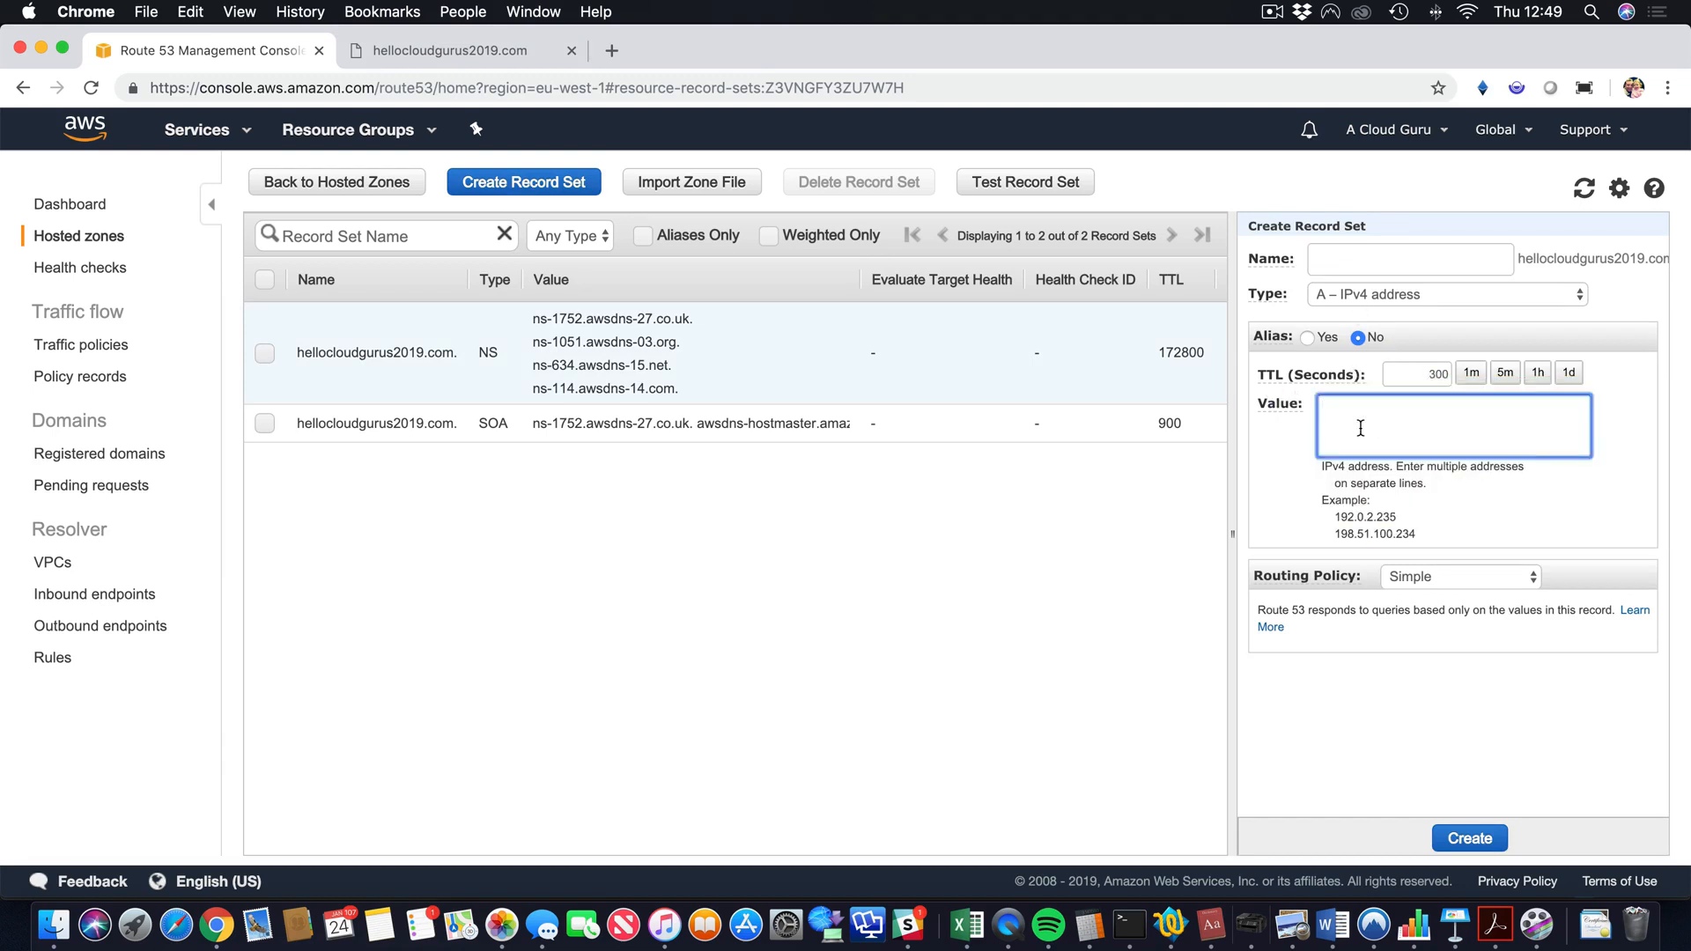
type("52.65.15.145 3.16.216.42 52.48.255.47")
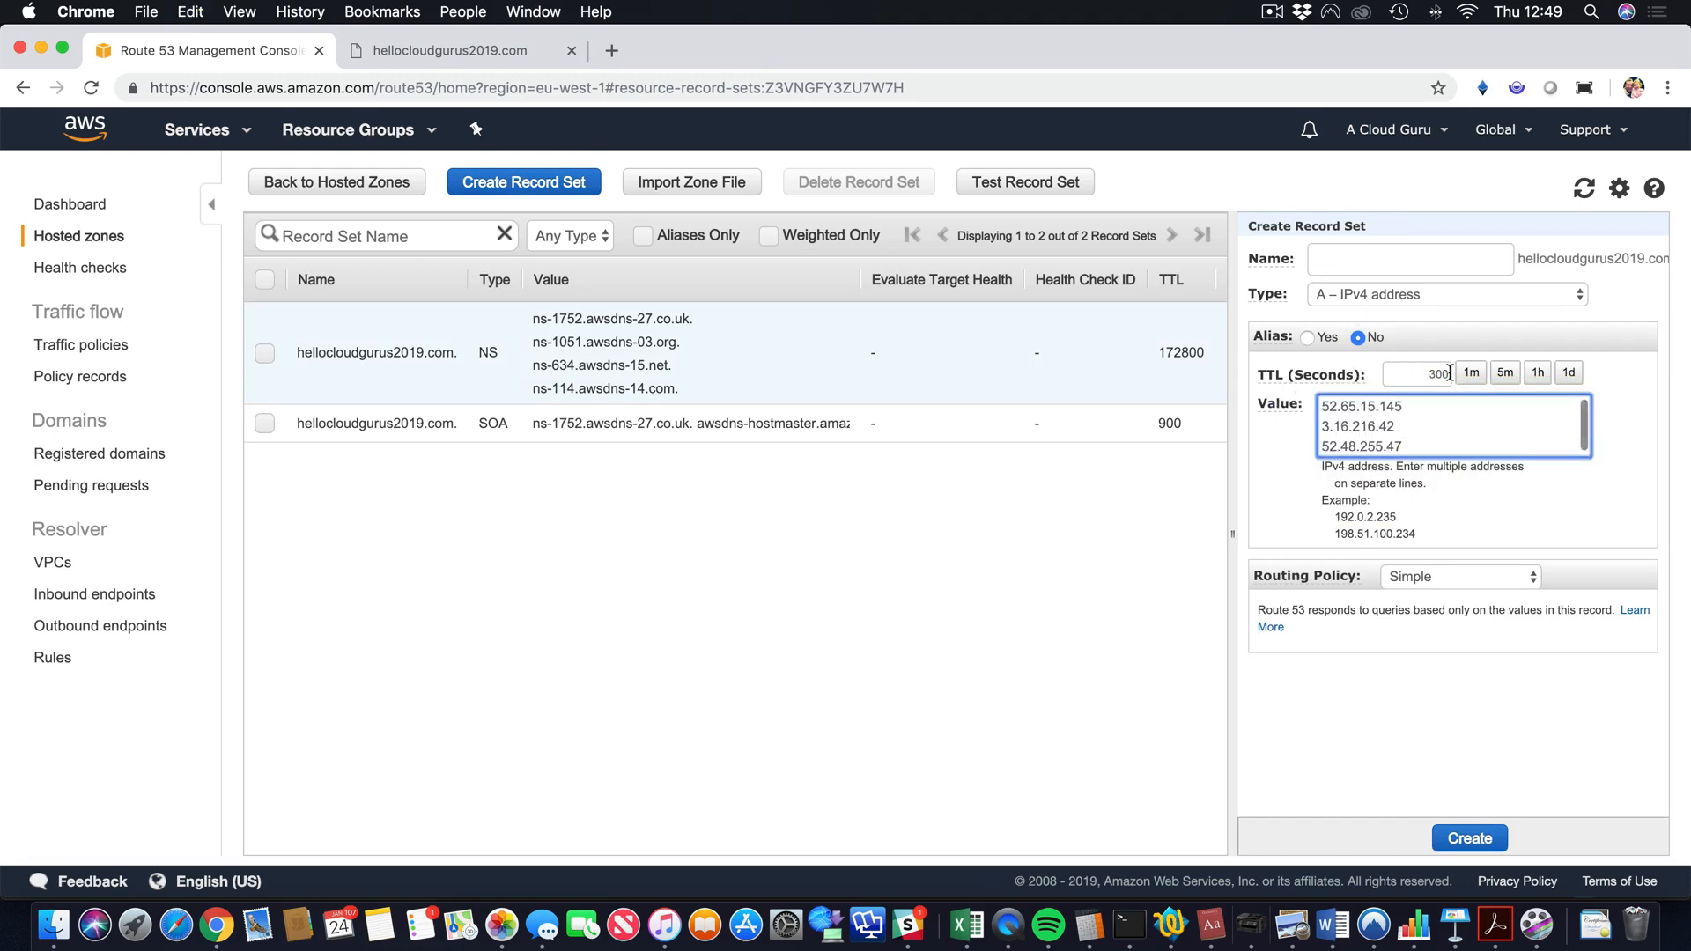
left_click(1461, 575)
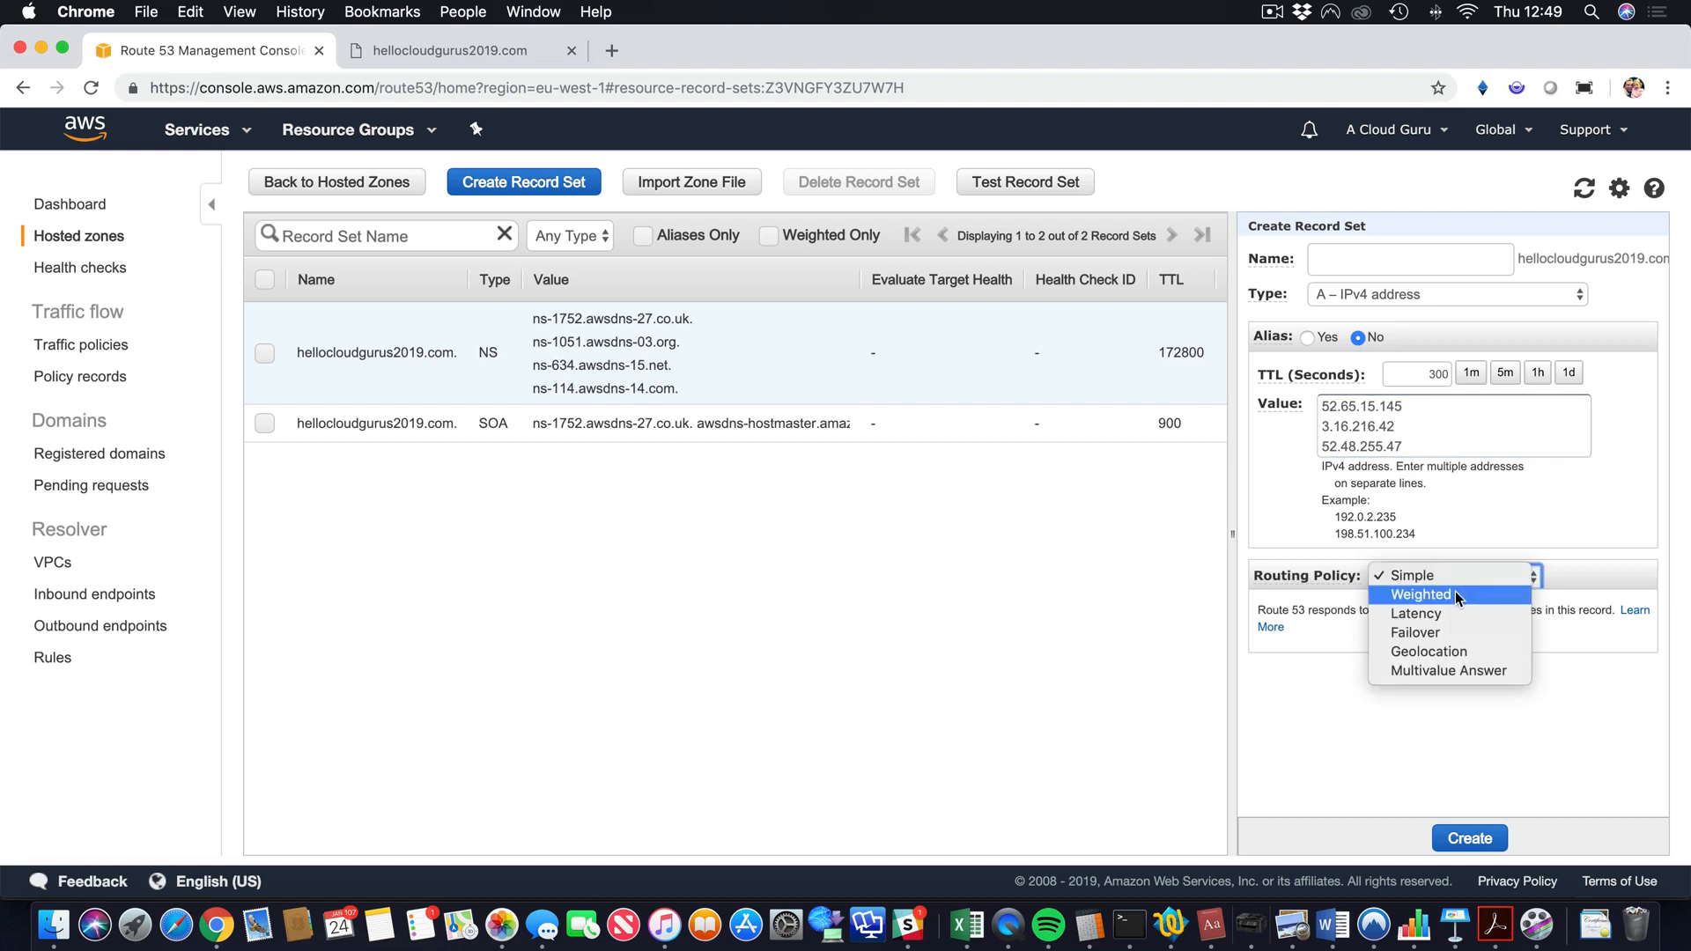
left_click(1455, 594)
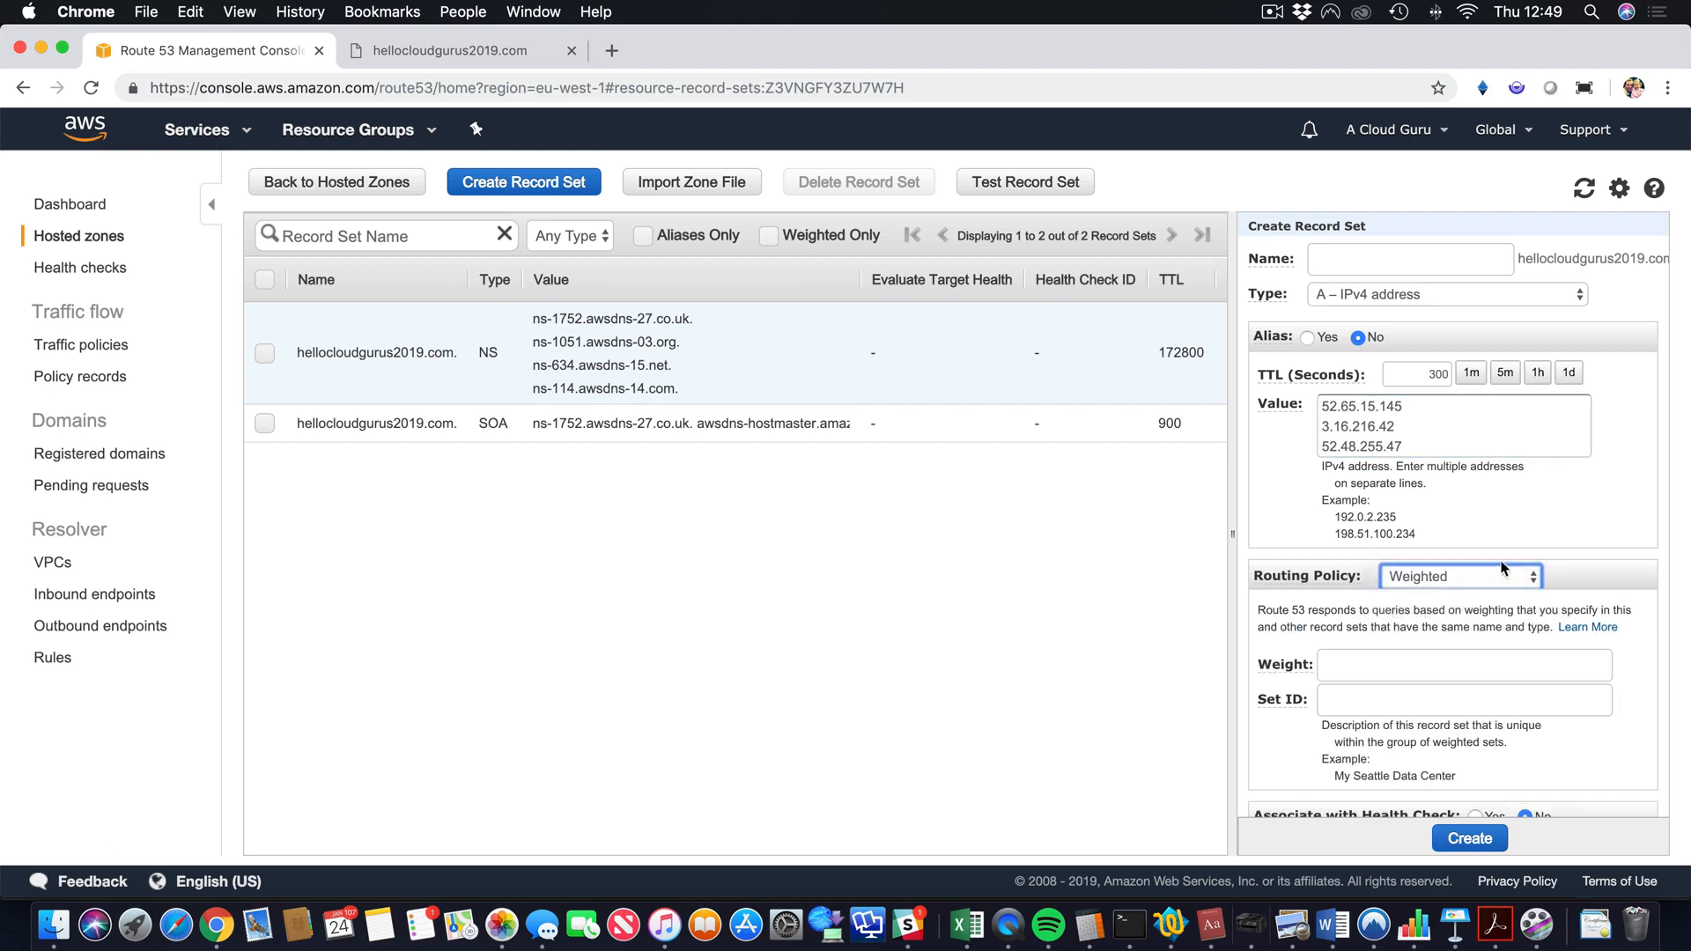
Copy the addresses 3.16.216.42 and 52.48.255.47 and remove them from the record value, keeping only 52.65.15.145.
scroll(1532, 537, "down", 2)
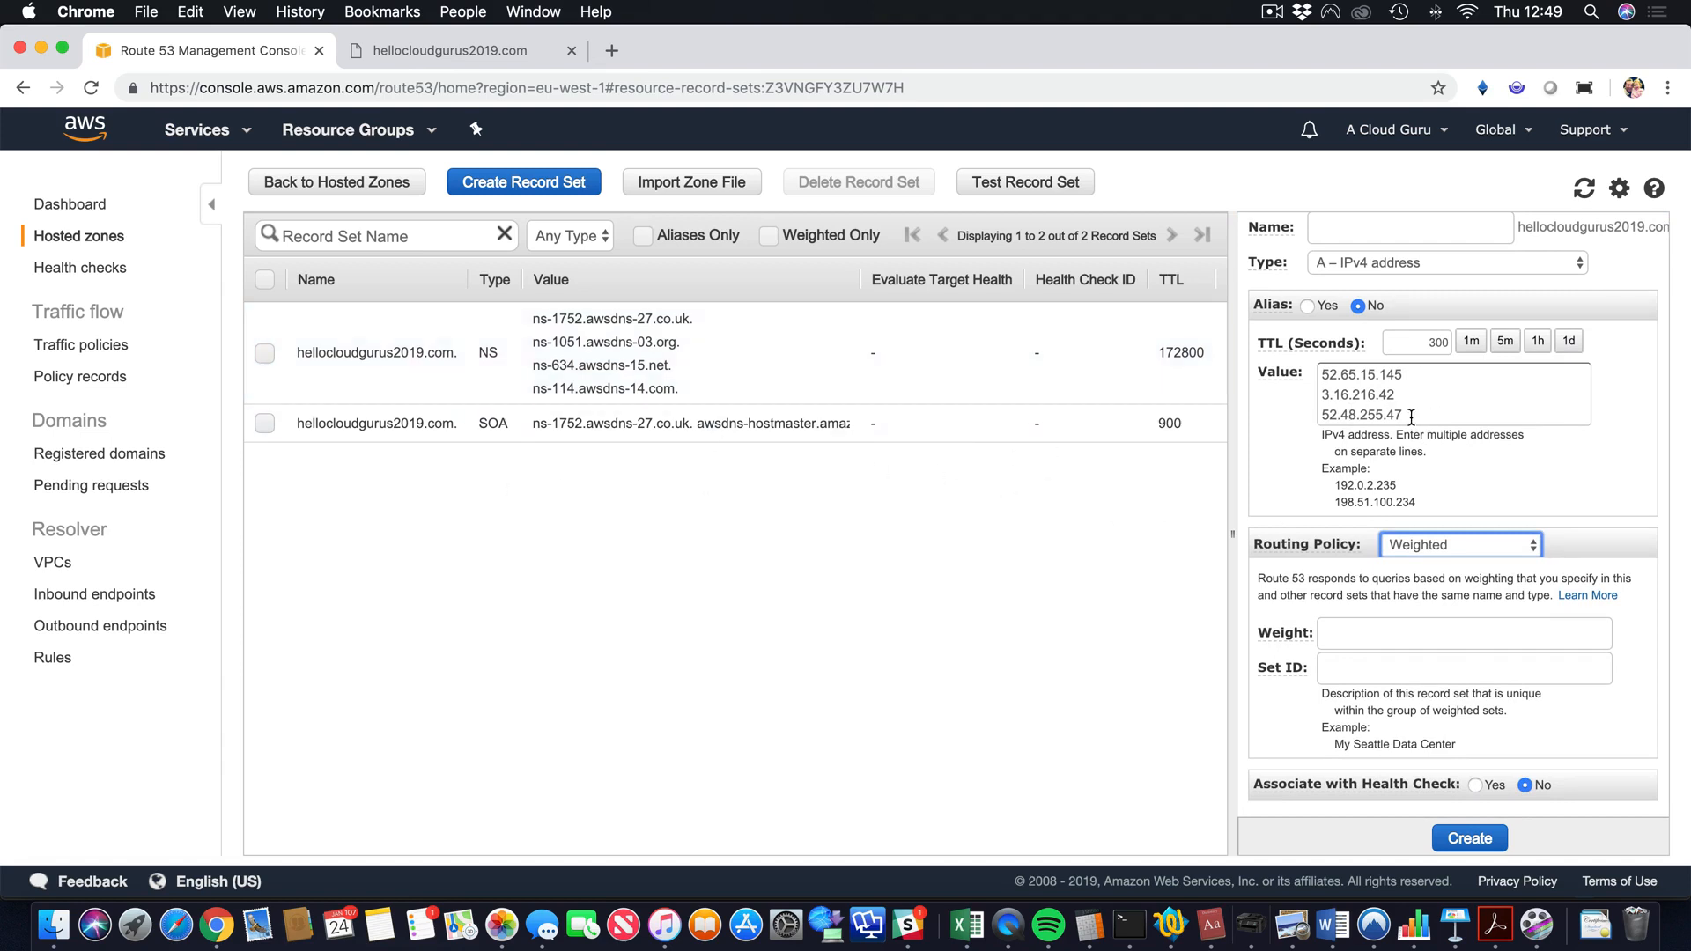
left_click_drag(1408, 416, 1312, 398)
key("super+c")
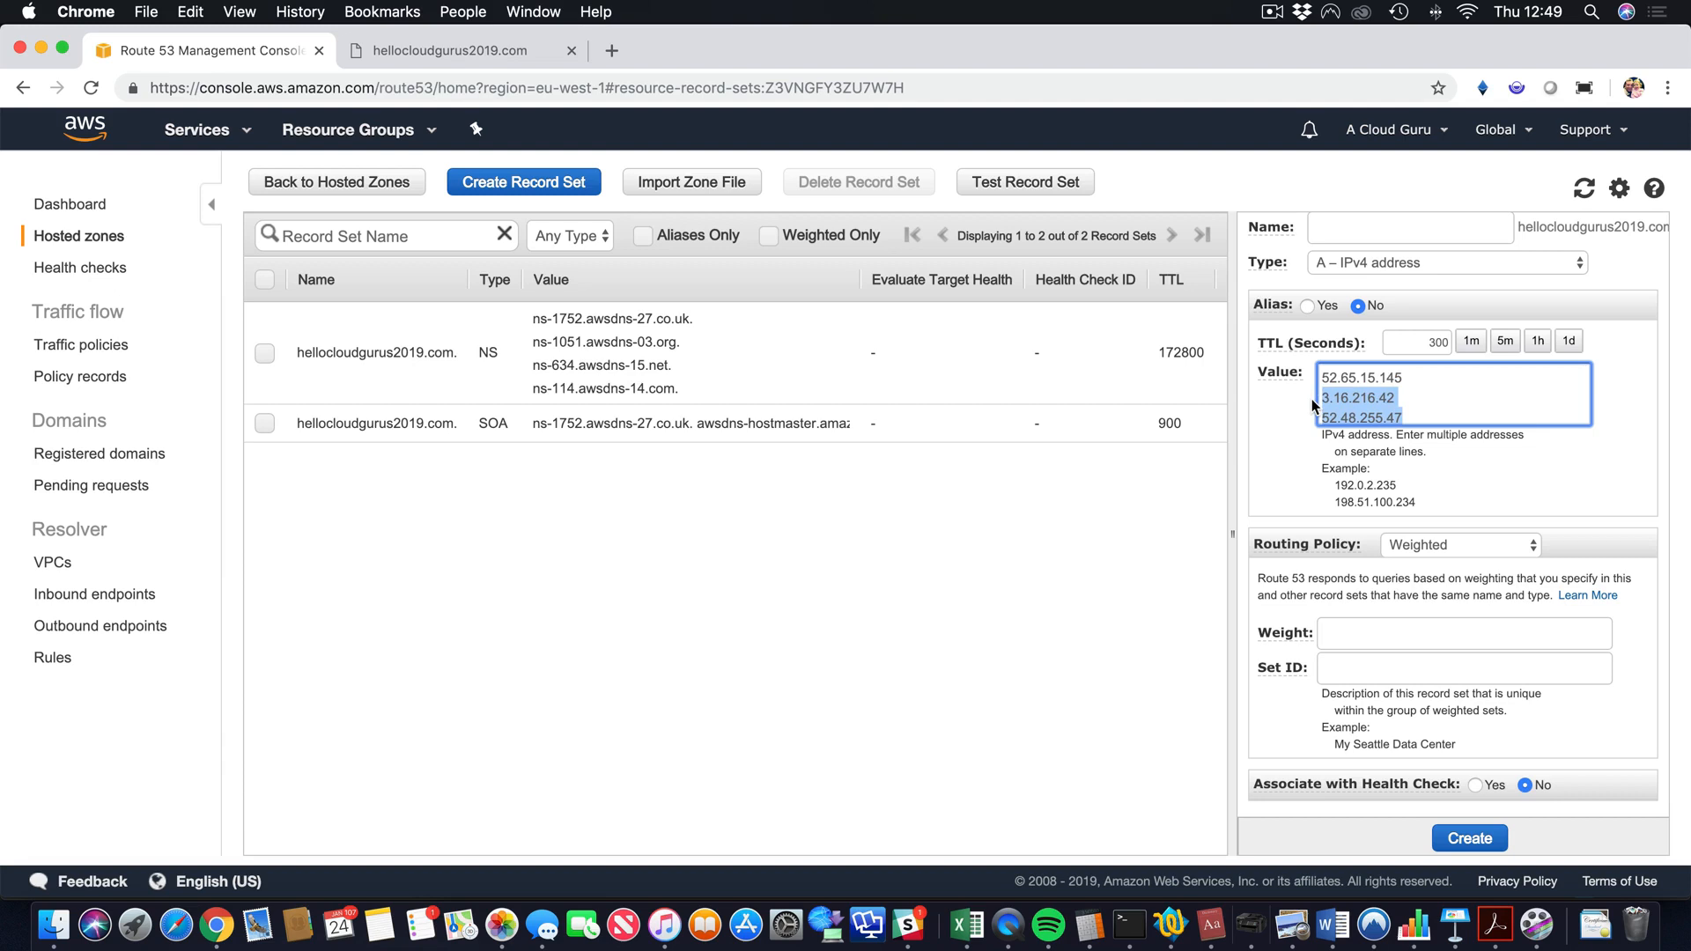
key("BackSpace")
key("BackSpace")
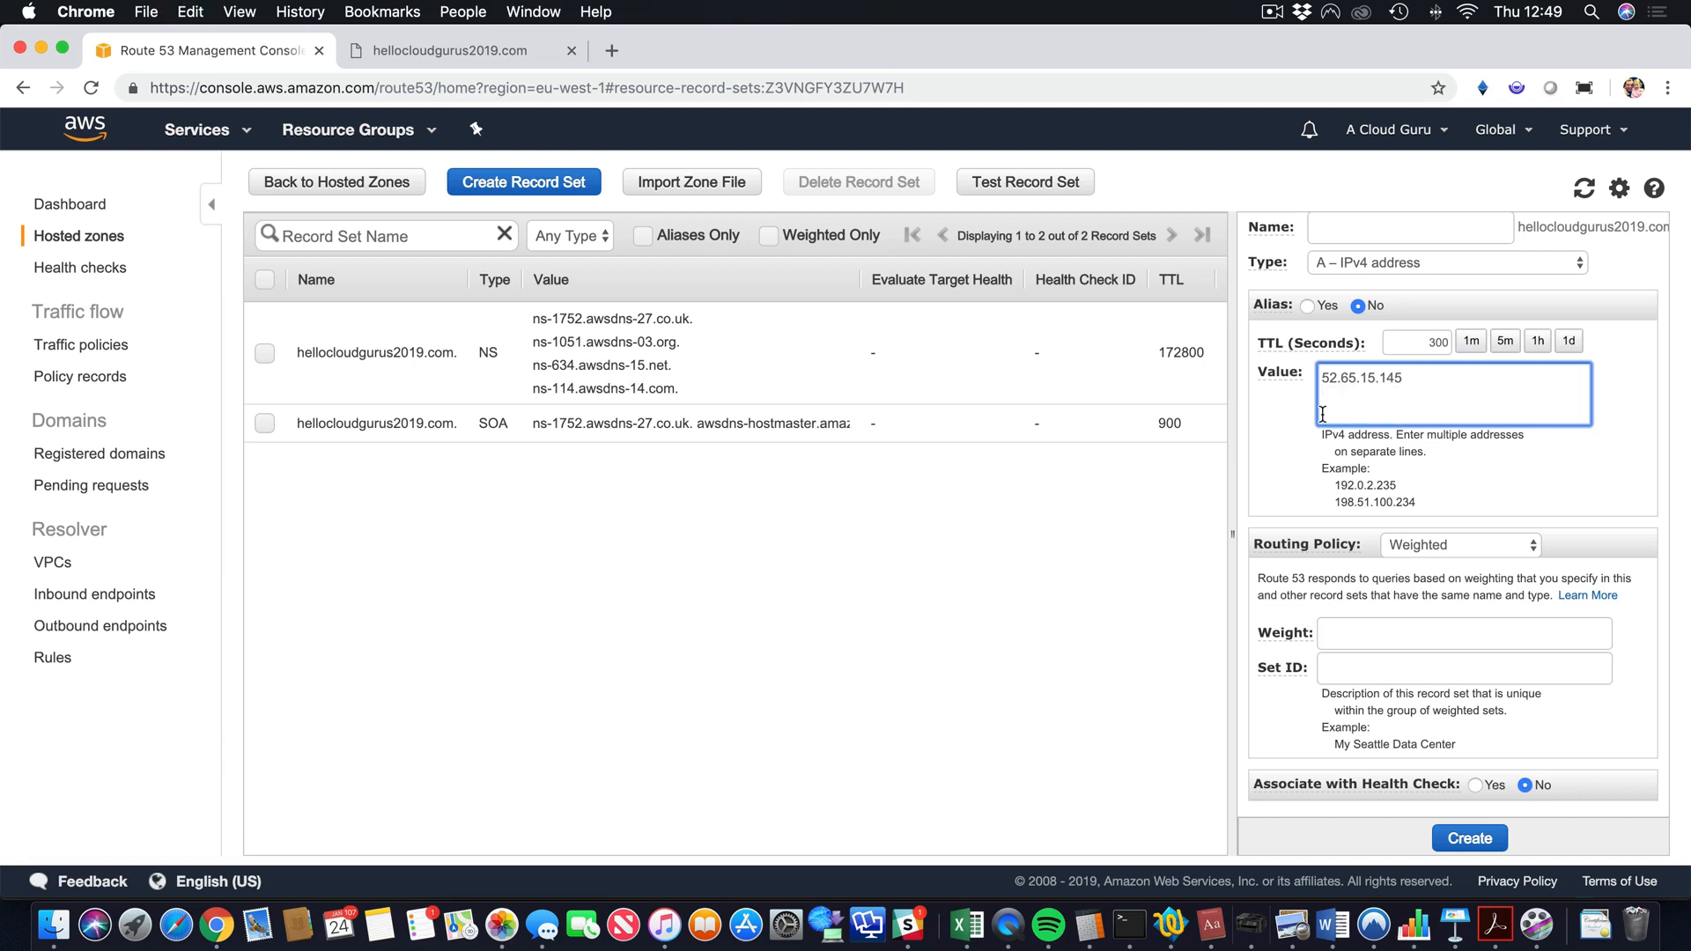
Give the 52.65.15.145 record a weight of 20 and the set ID Sydney, and create it.
left_click(1379, 634)
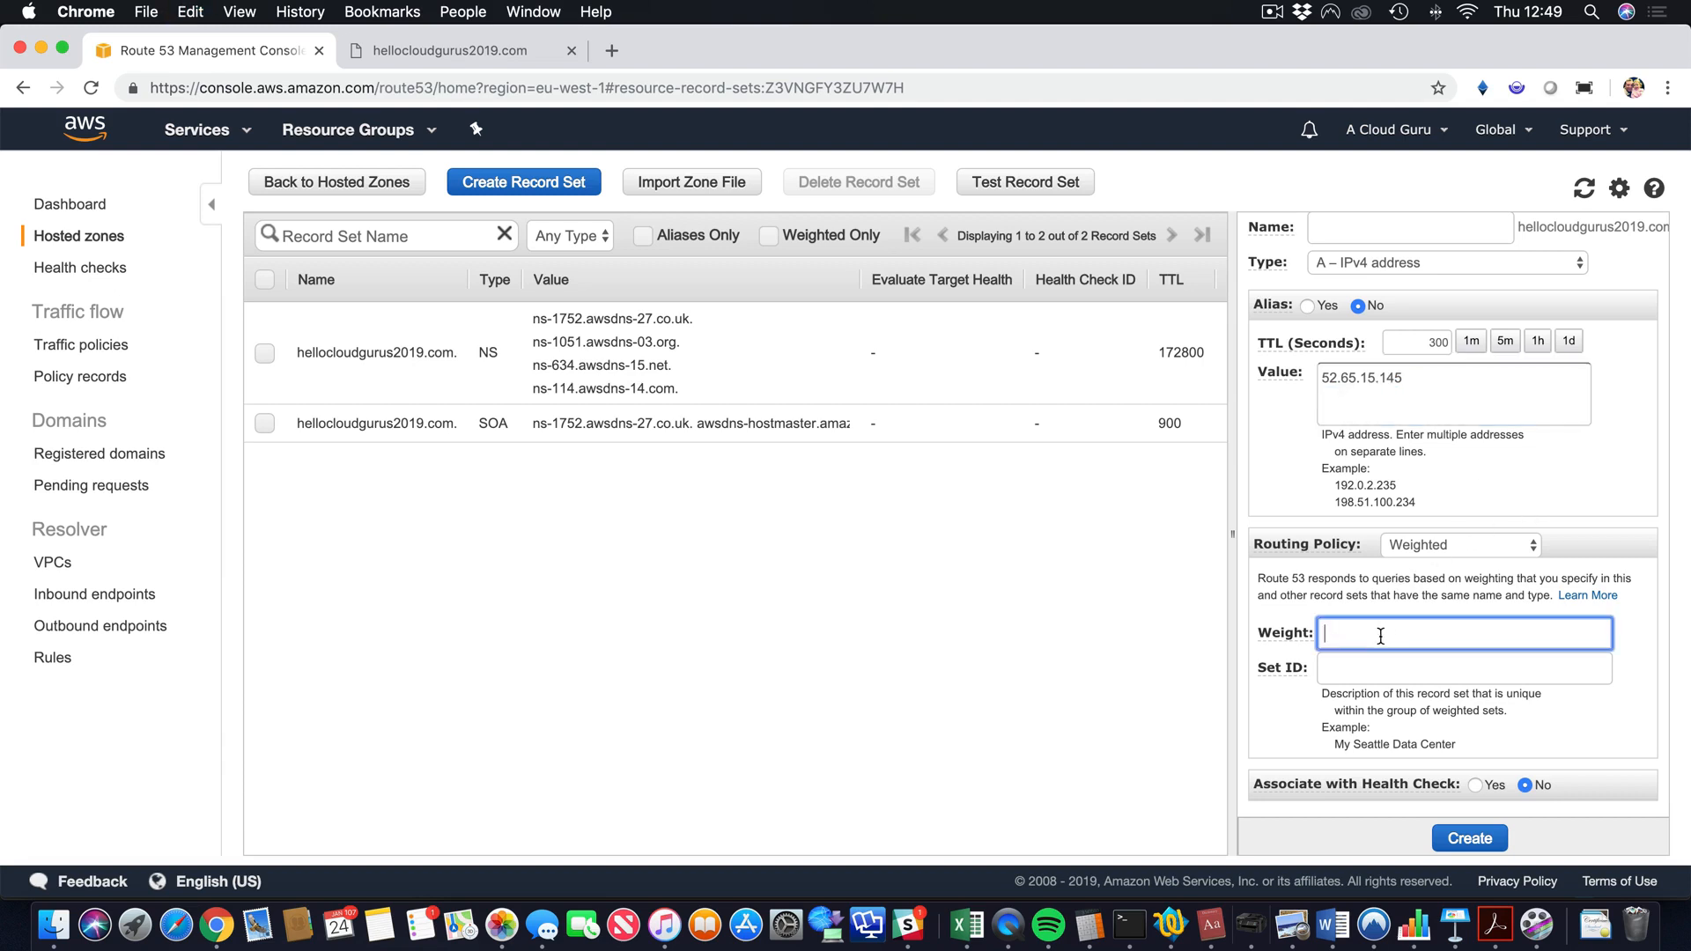
type("20")
left_click(1468, 839)
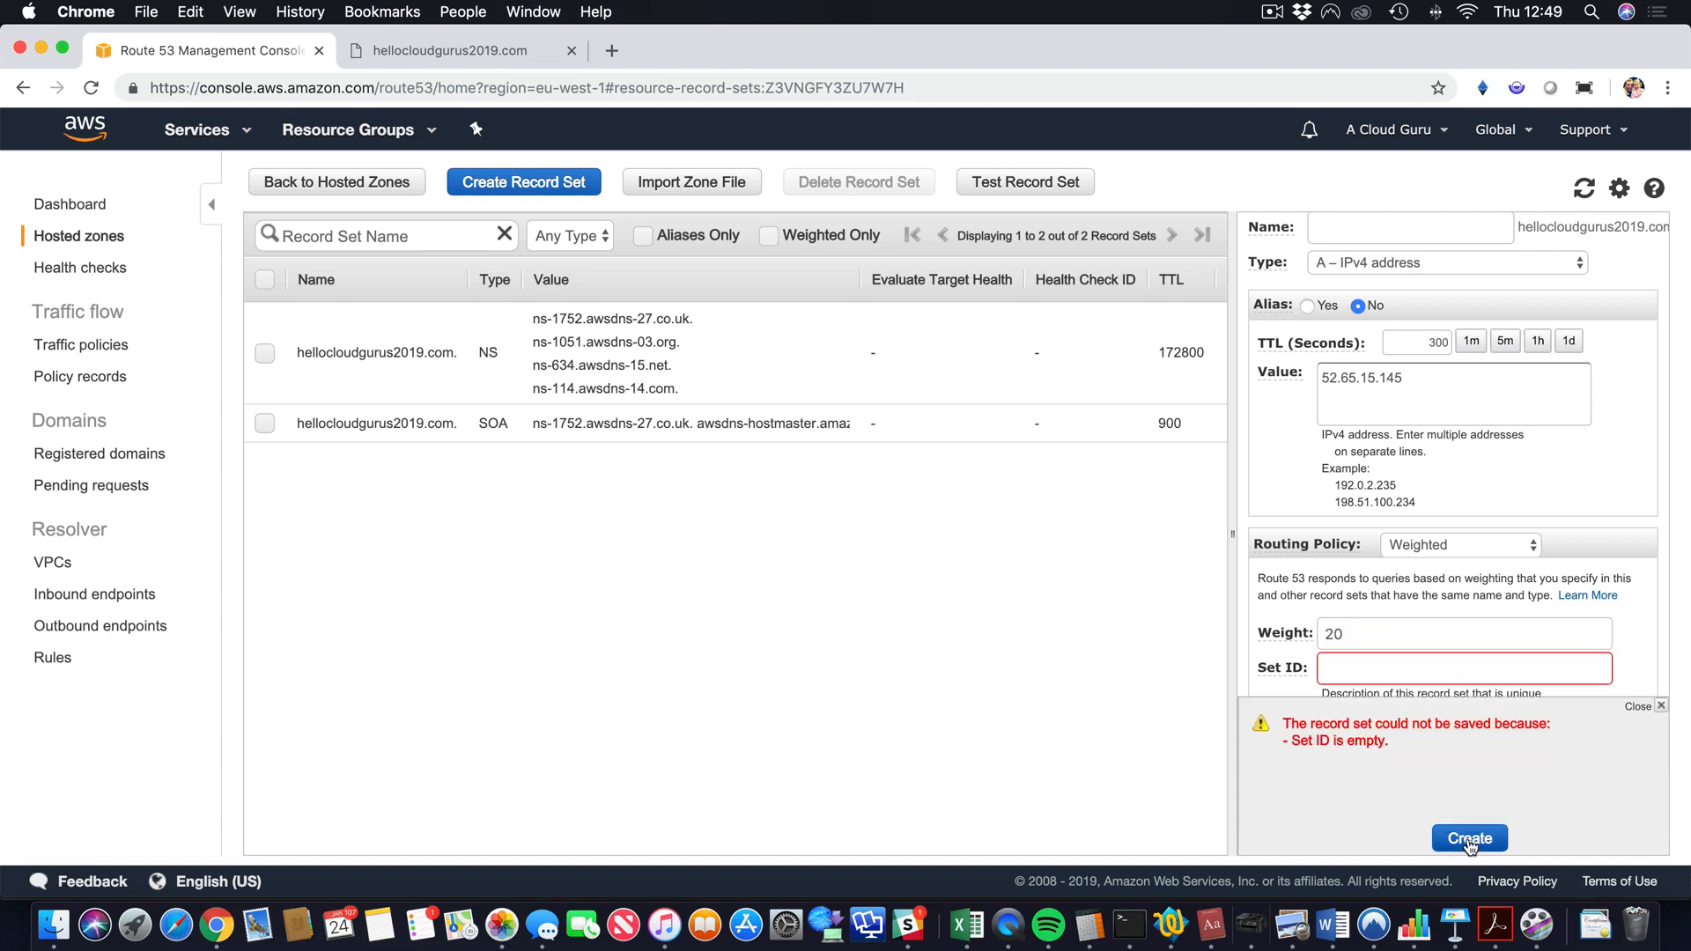
left_click(1661, 706)
left_click(1373, 678)
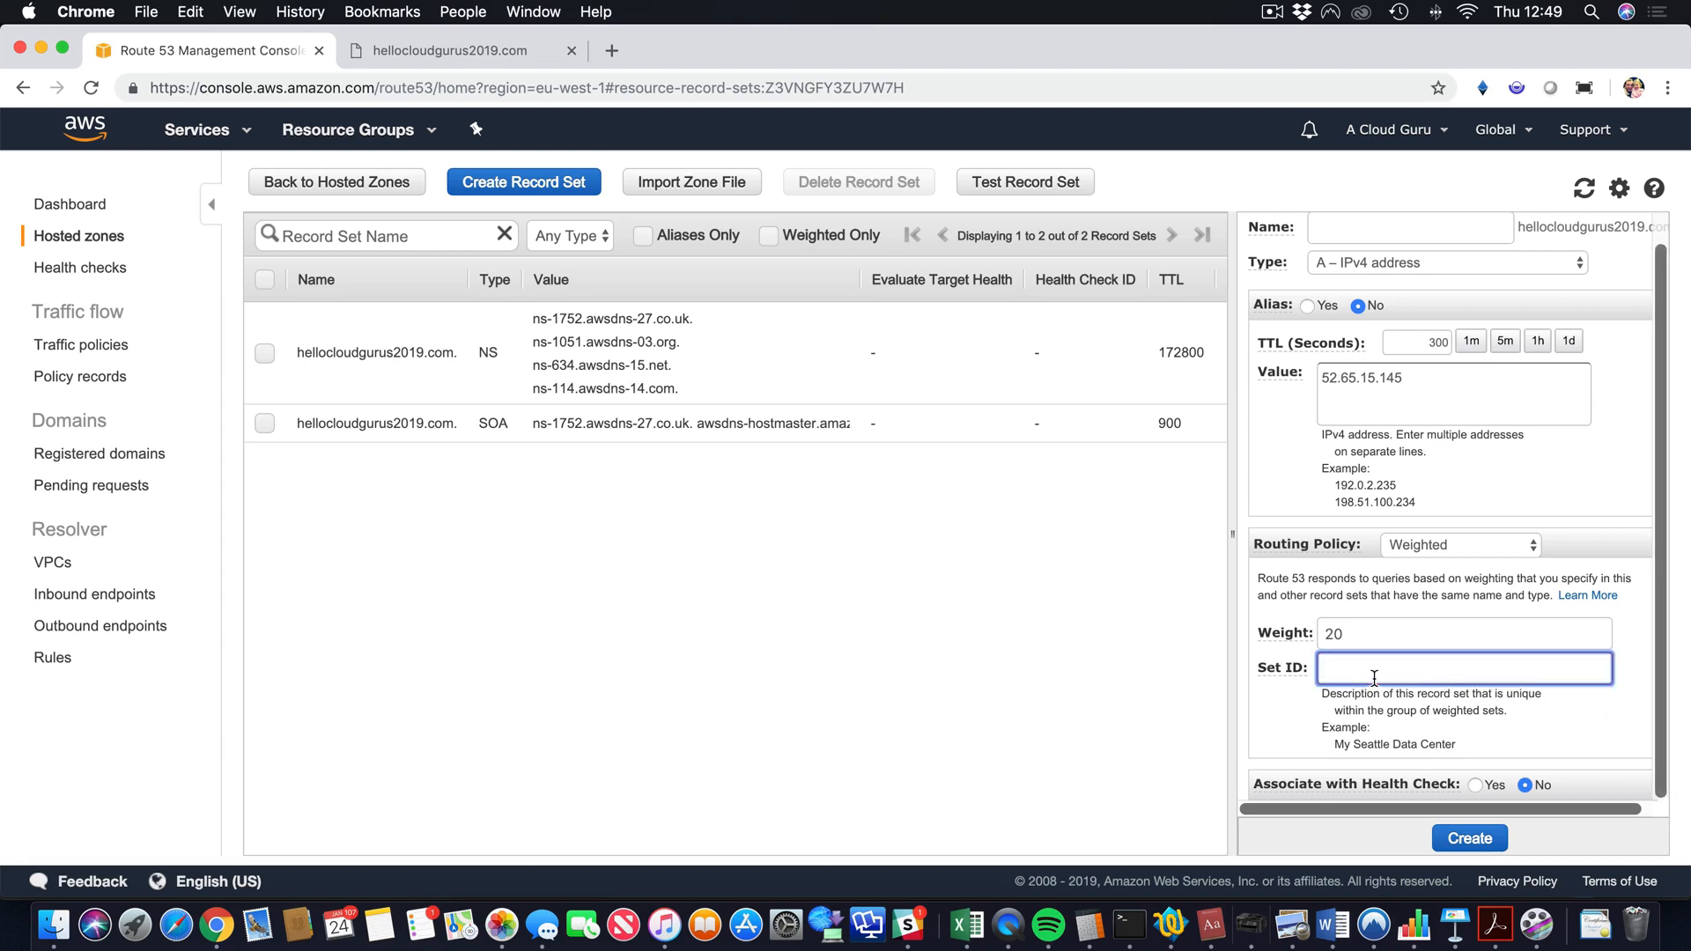
type("Sydney")
left_click(1469, 838)
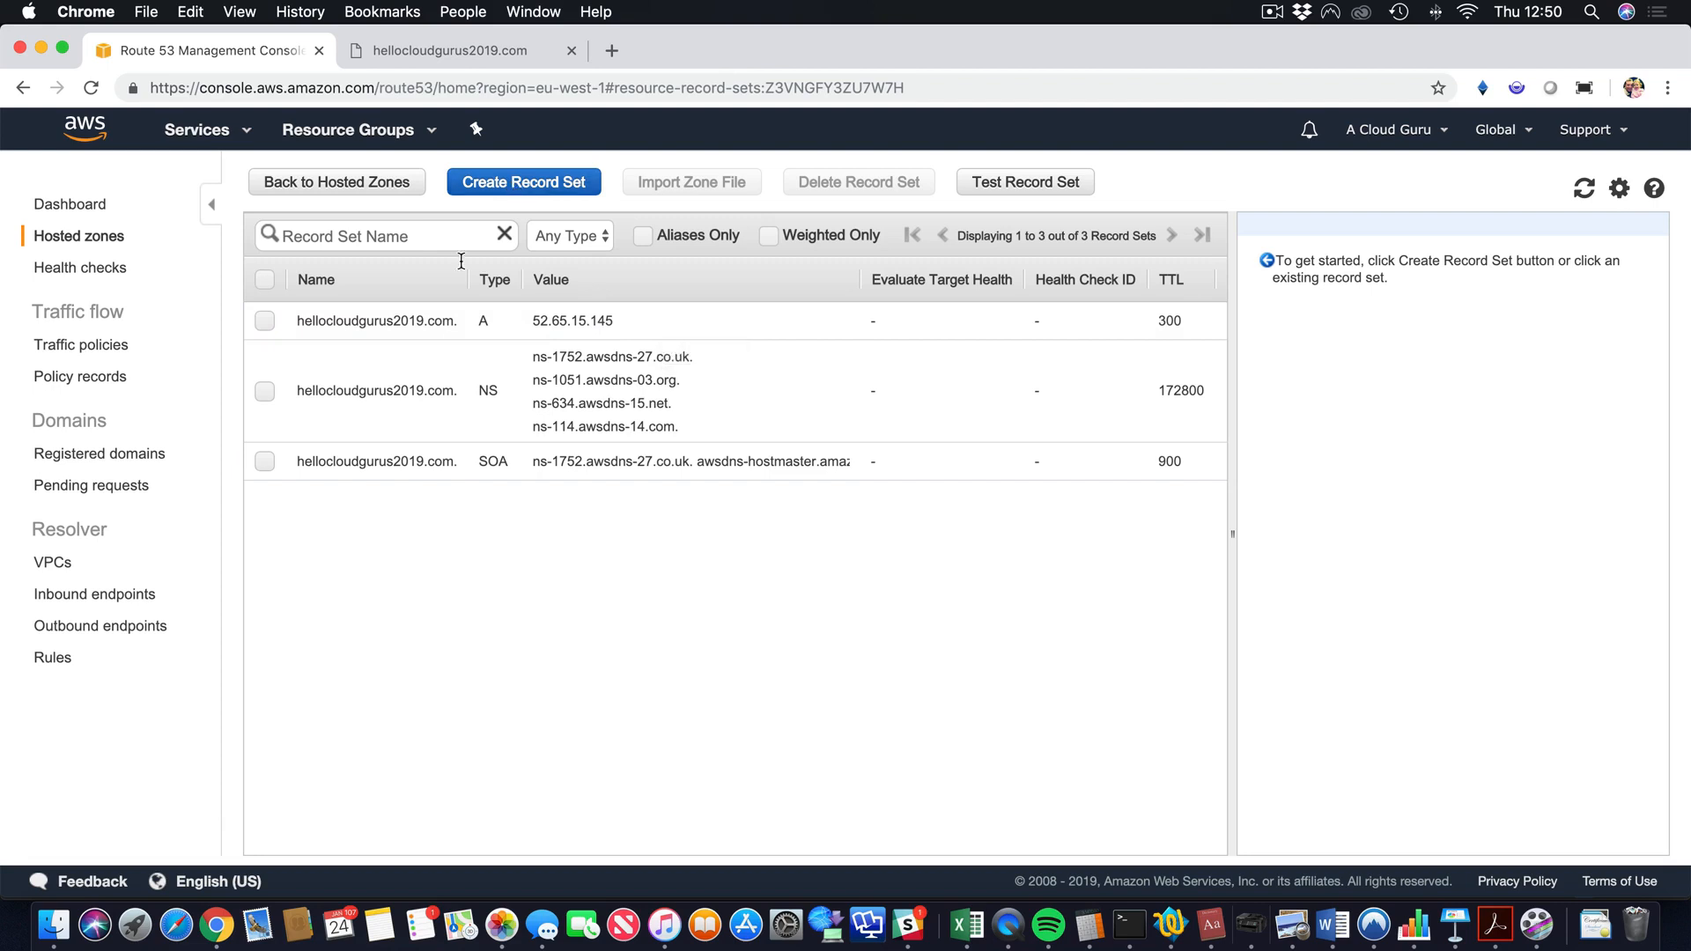
Set the TTL of the 52.65.15.145 A record to 60 seconds and save the record set.
left_click(265, 321)
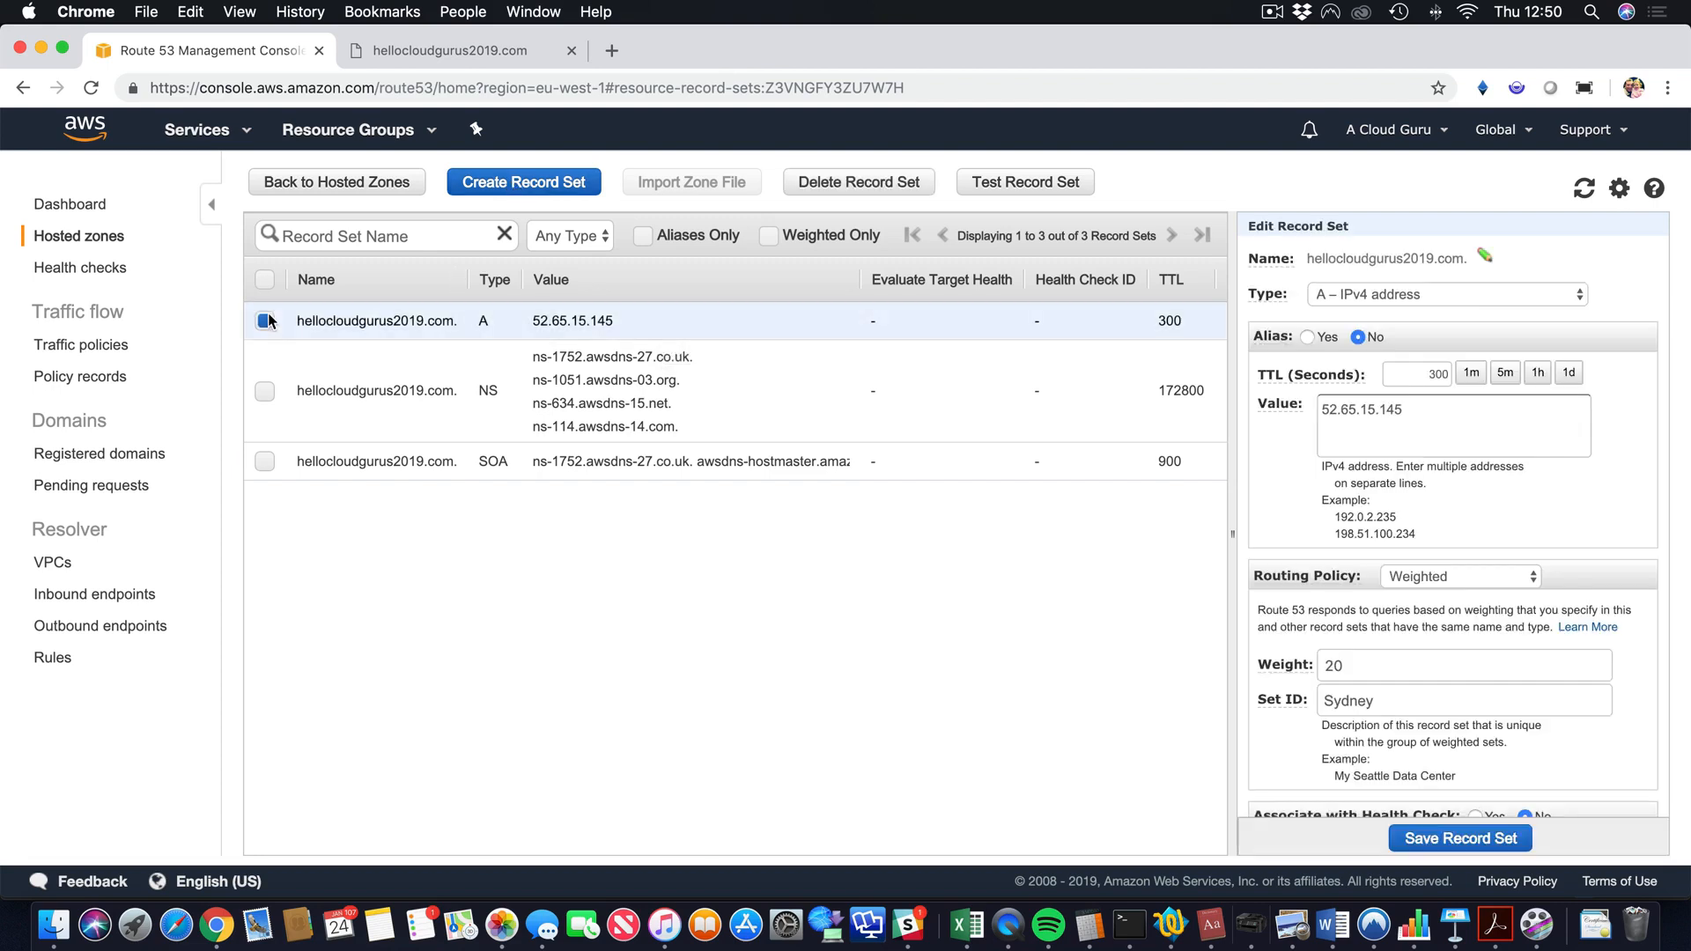
left_click(1470, 374)
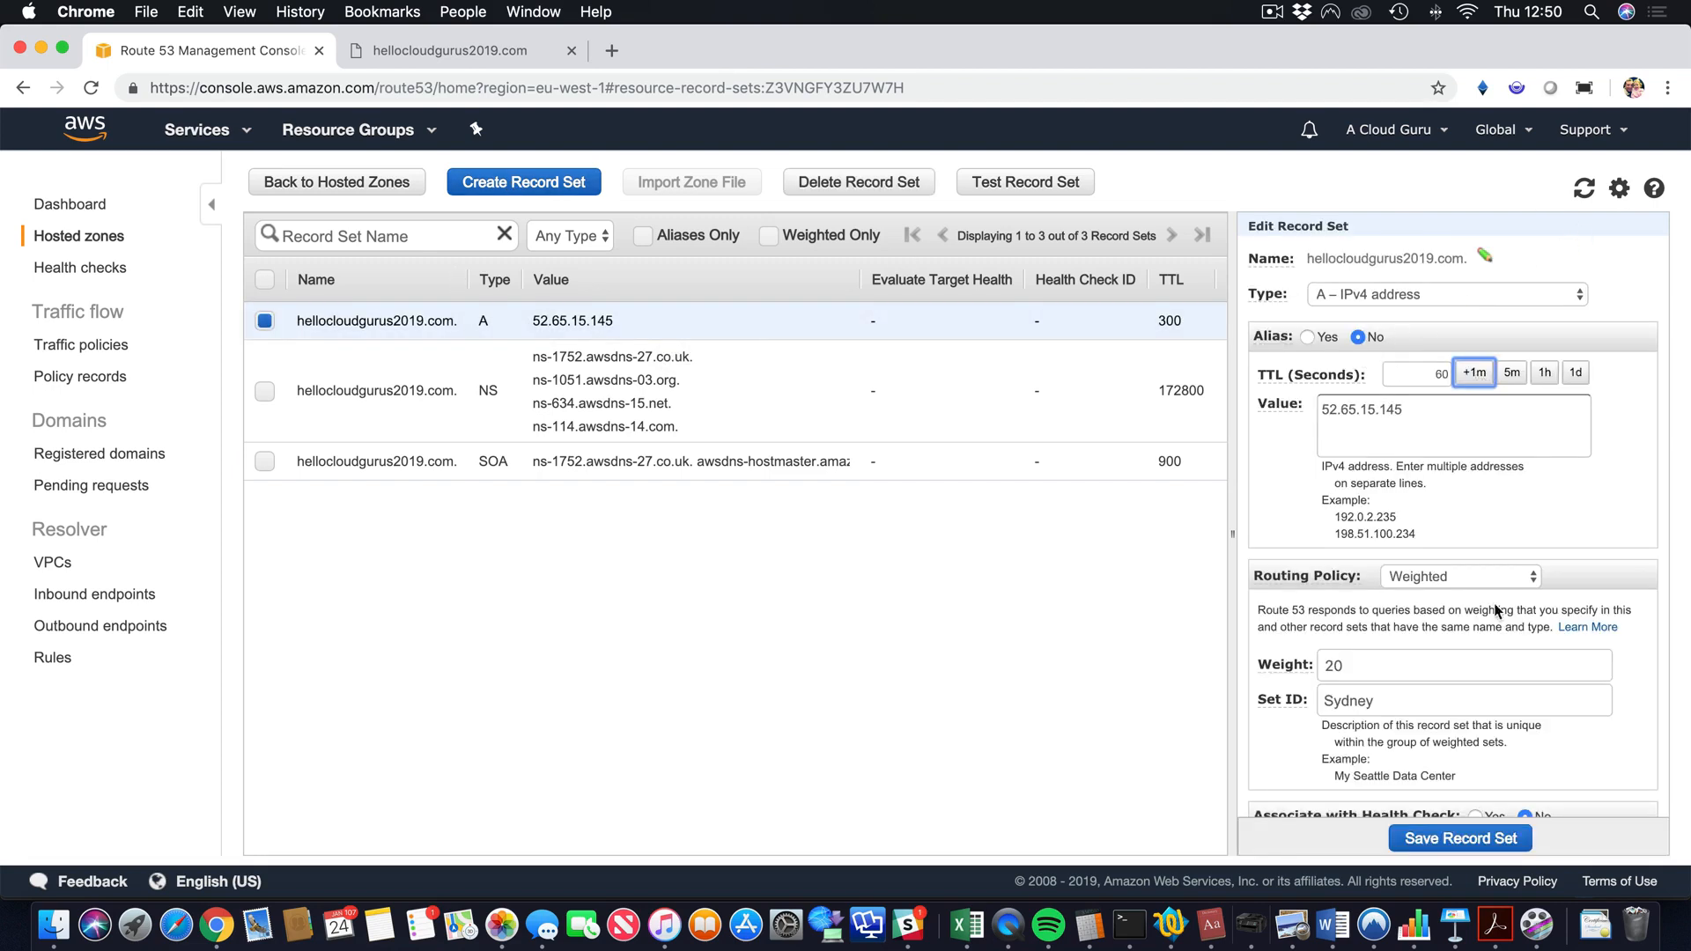
left_click(1476, 838)
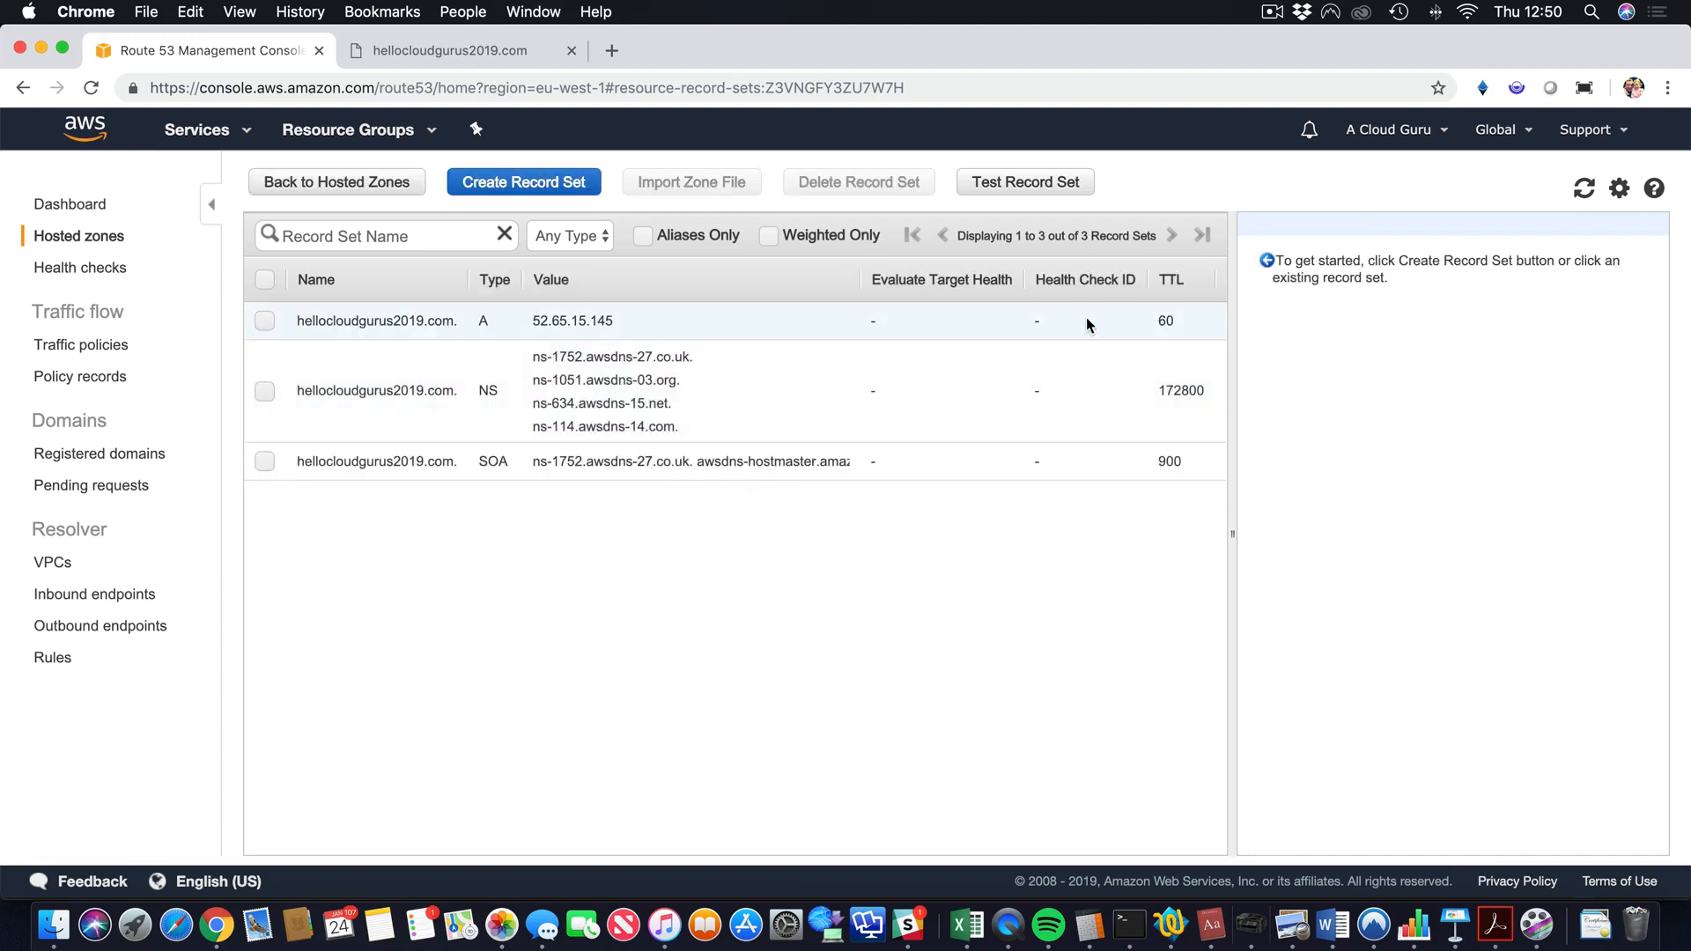
Start another A record set with the value 3.16.216.42, copying 52.48.255.47 out of the pasted addresses and removing it.
left_click(538, 181)
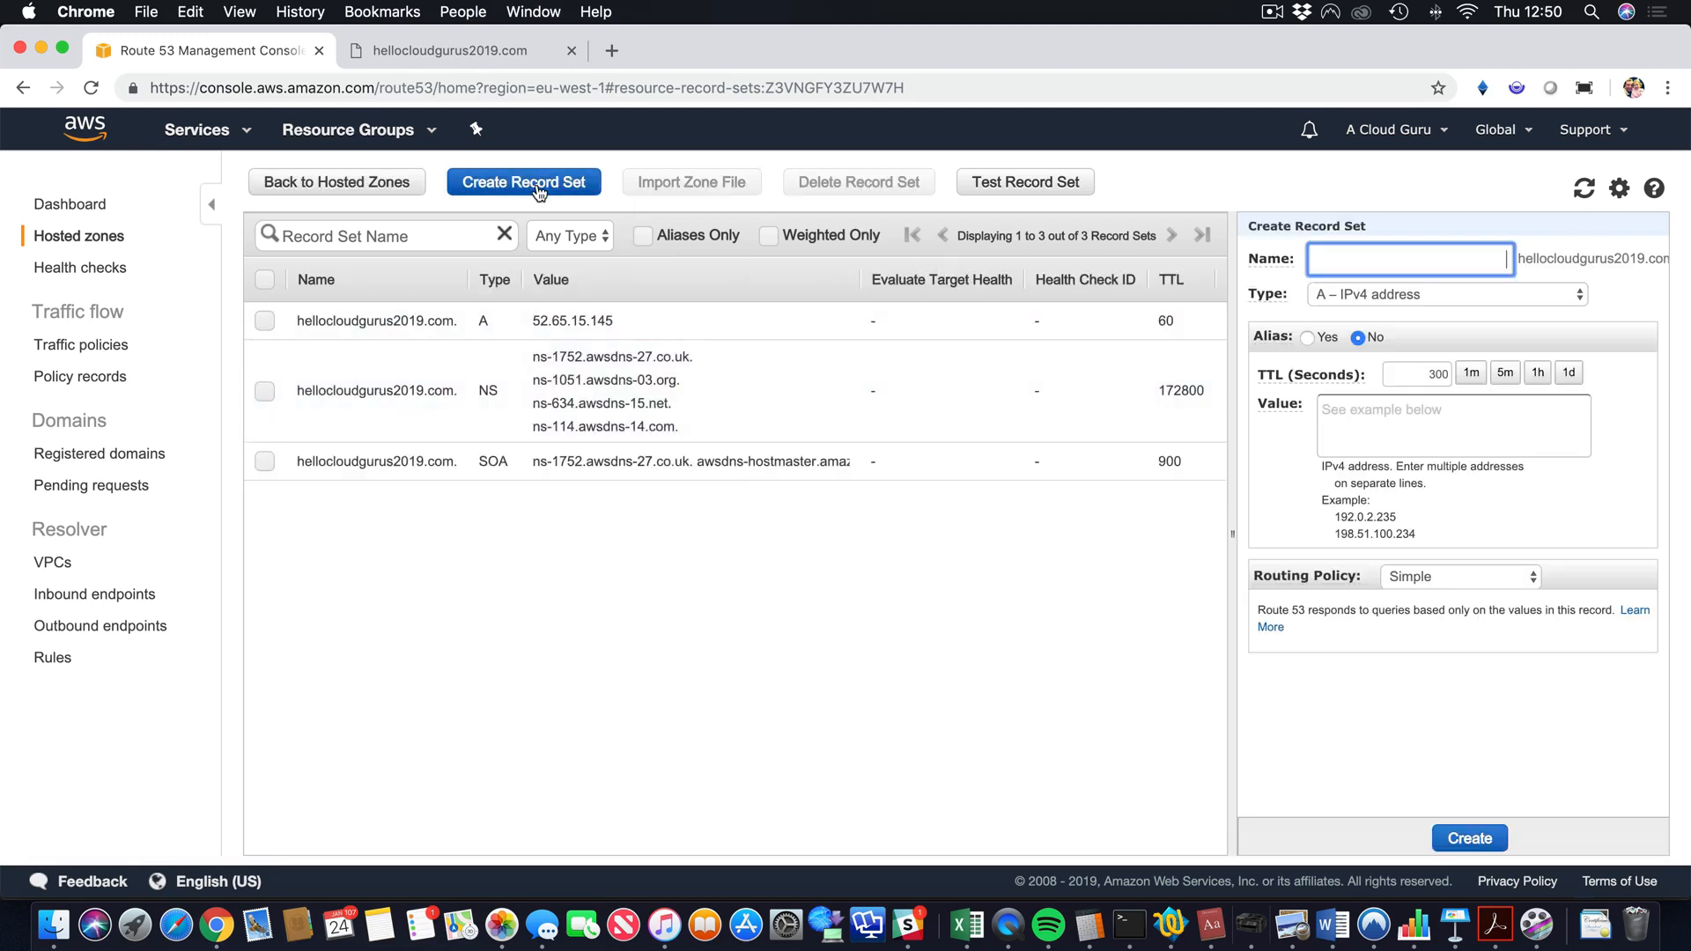
left_click(1387, 401)
key("super+v")
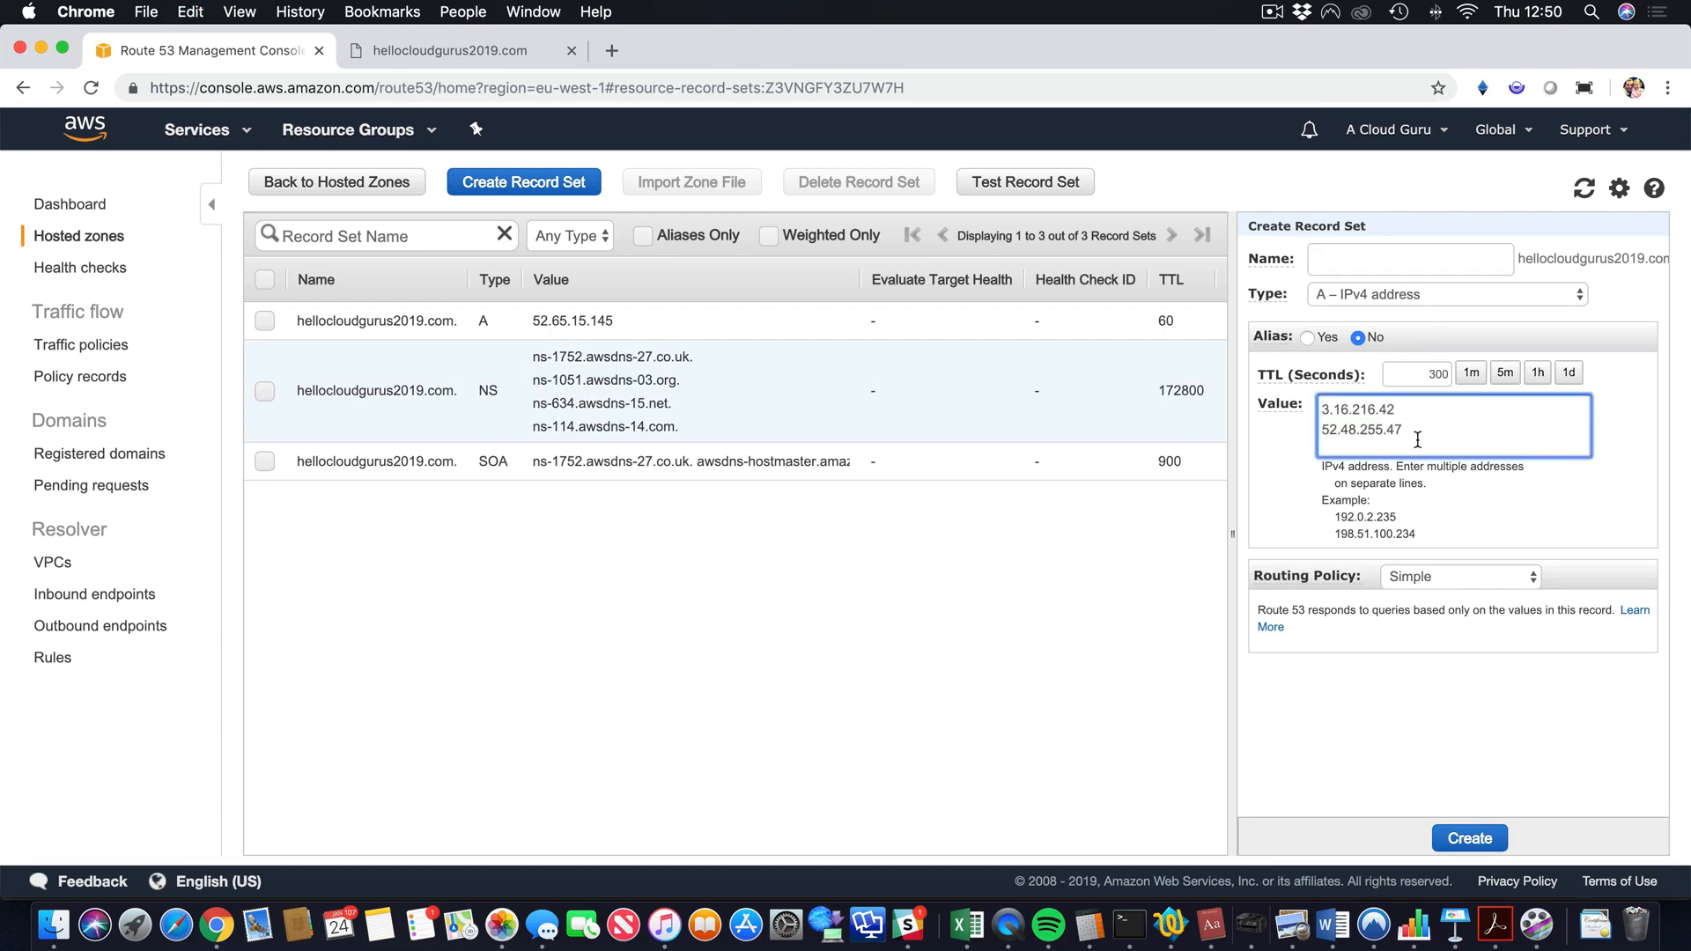
left_click_drag(1419, 430, 1312, 438)
key("super+c")
key("BackSpace")
Apply the Weighted routing policy to the 3.16.216.42 record with weight 30 and set ID Ohio, and create it.
left_click(1424, 579)
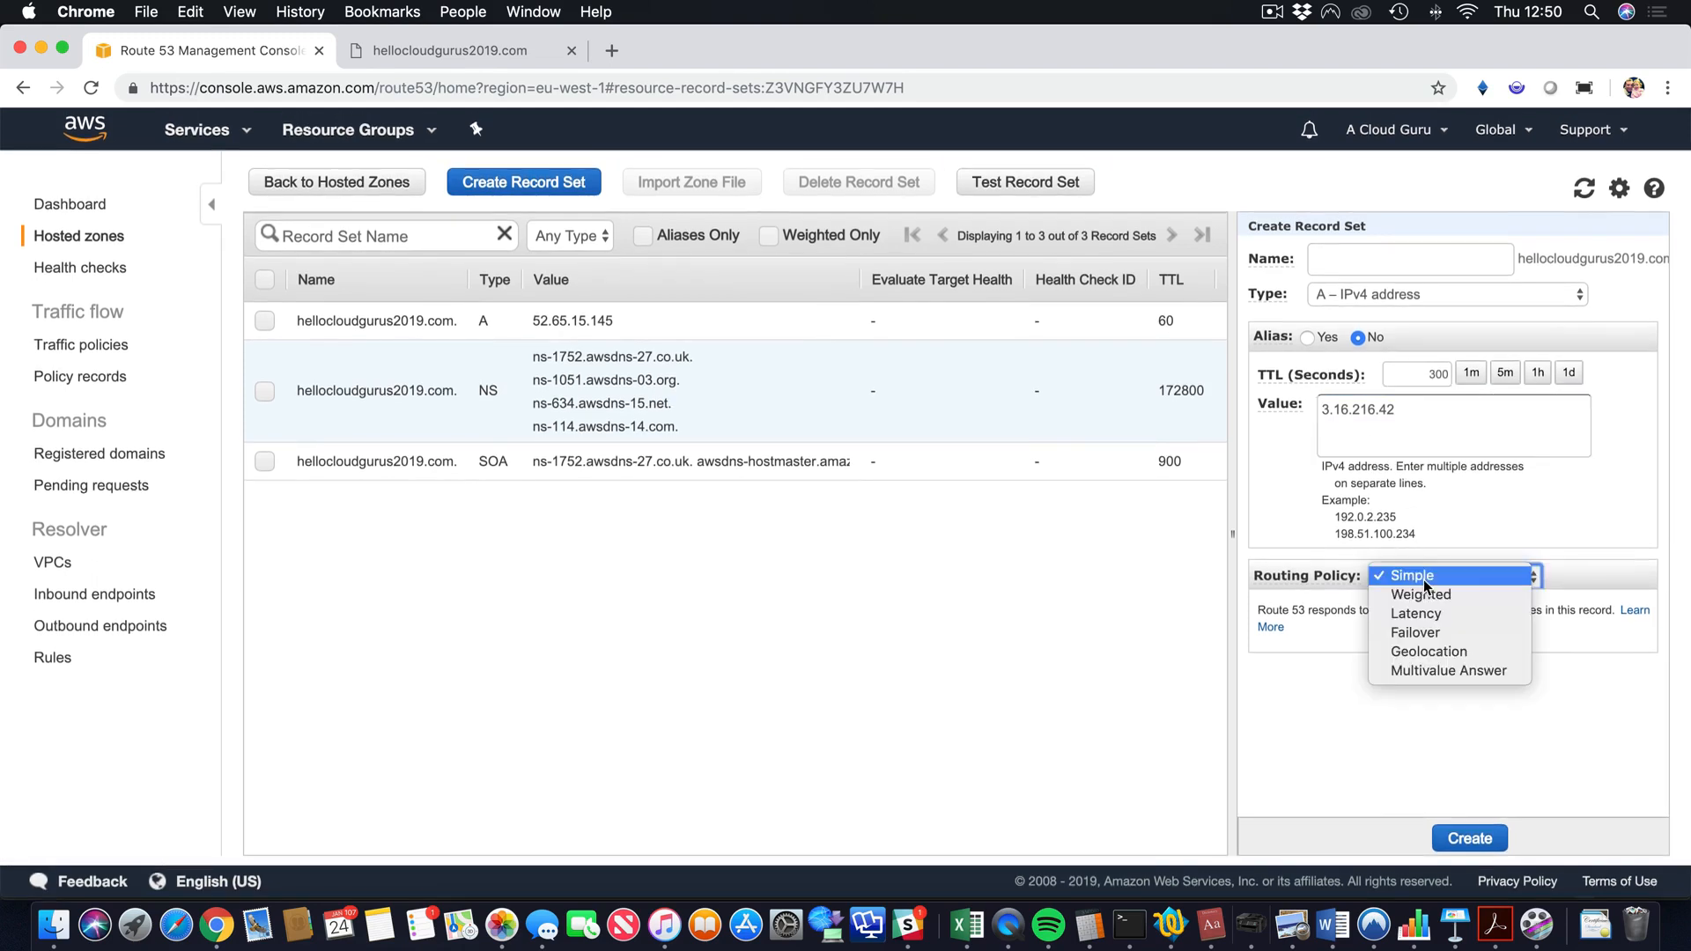
left_click(1428, 596)
left_click(1347, 671)
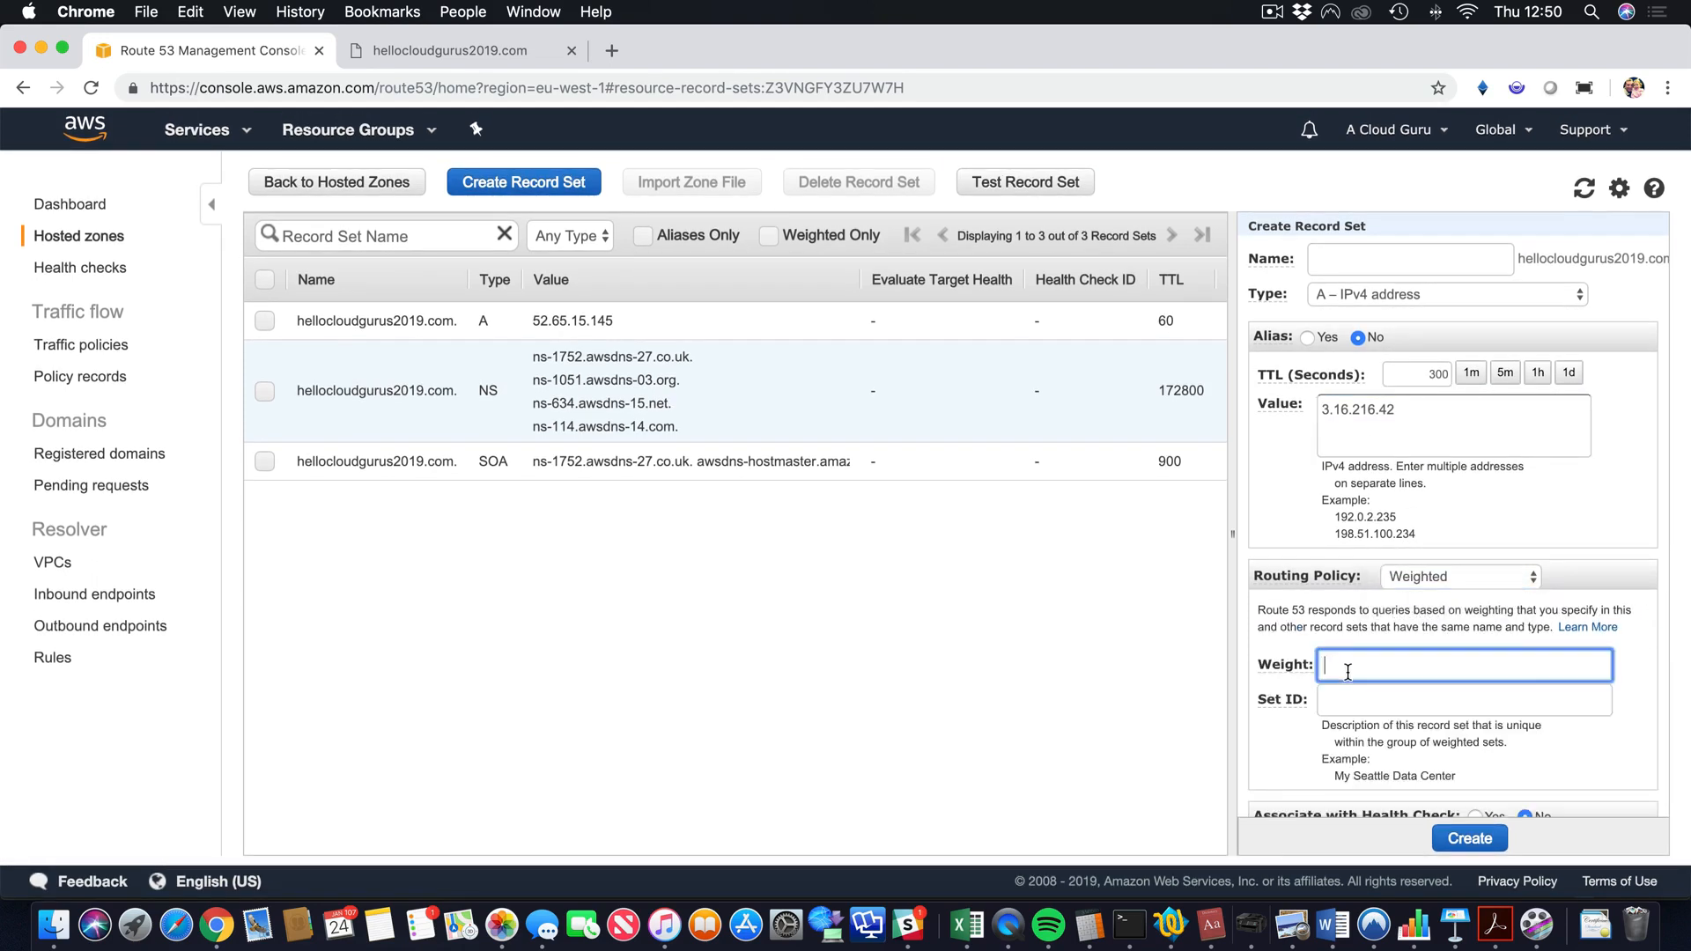
type("30")
left_click(1364, 719)
left_click(1367, 708)
type("Ohio")
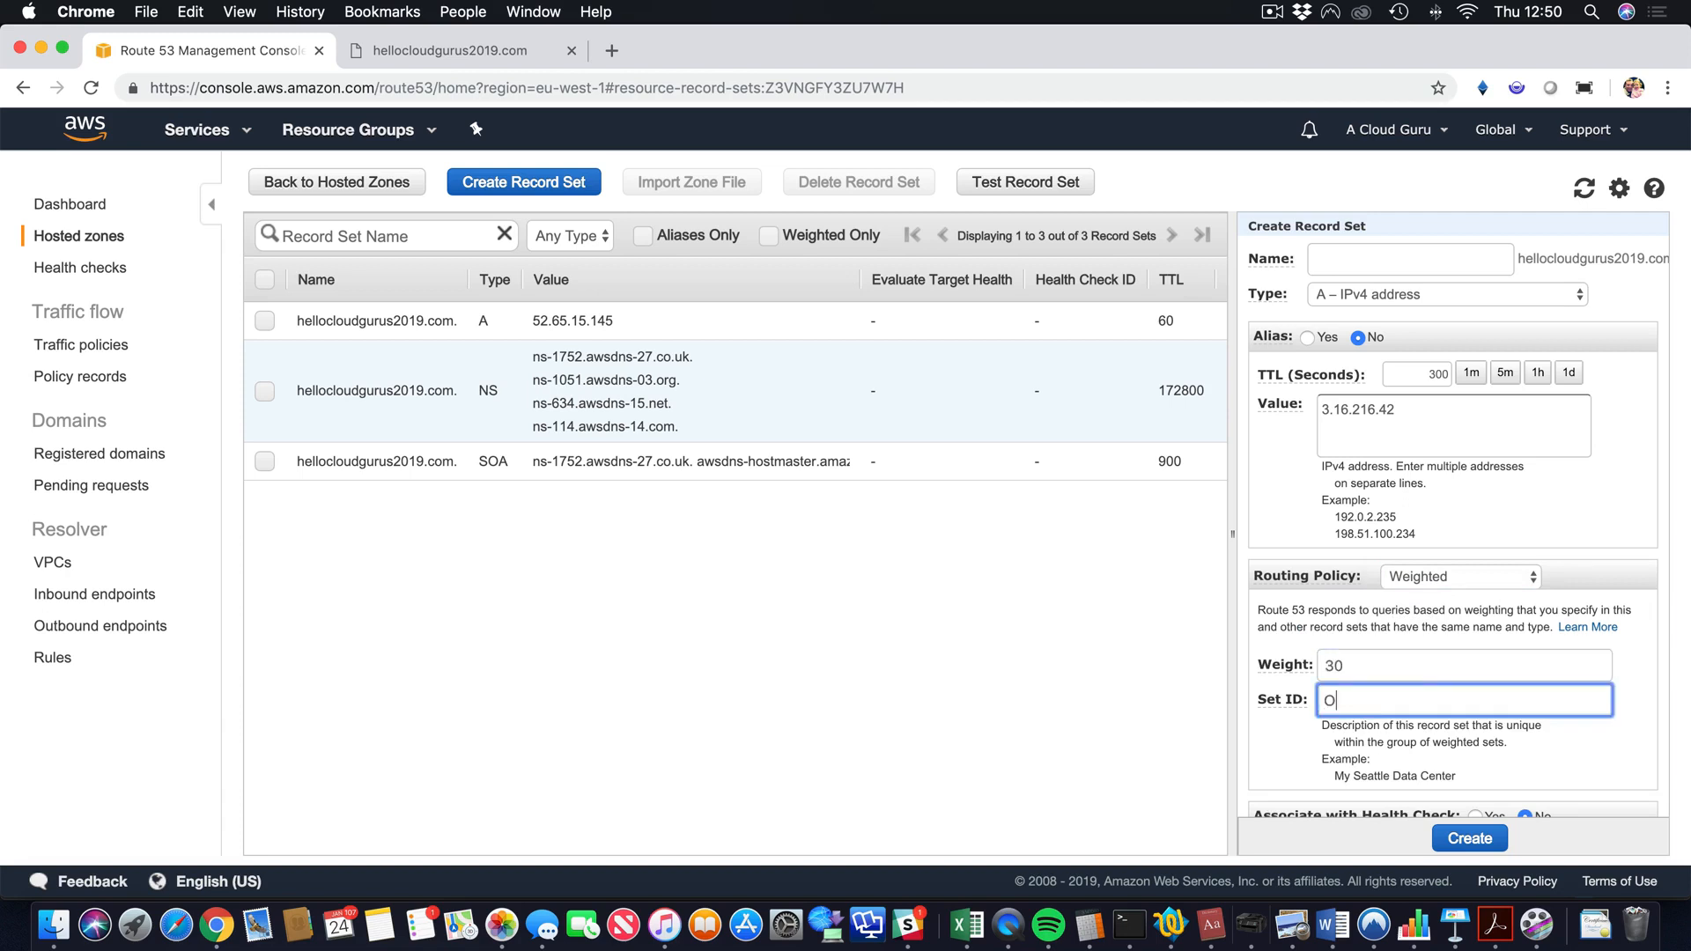
left_click(1479, 843)
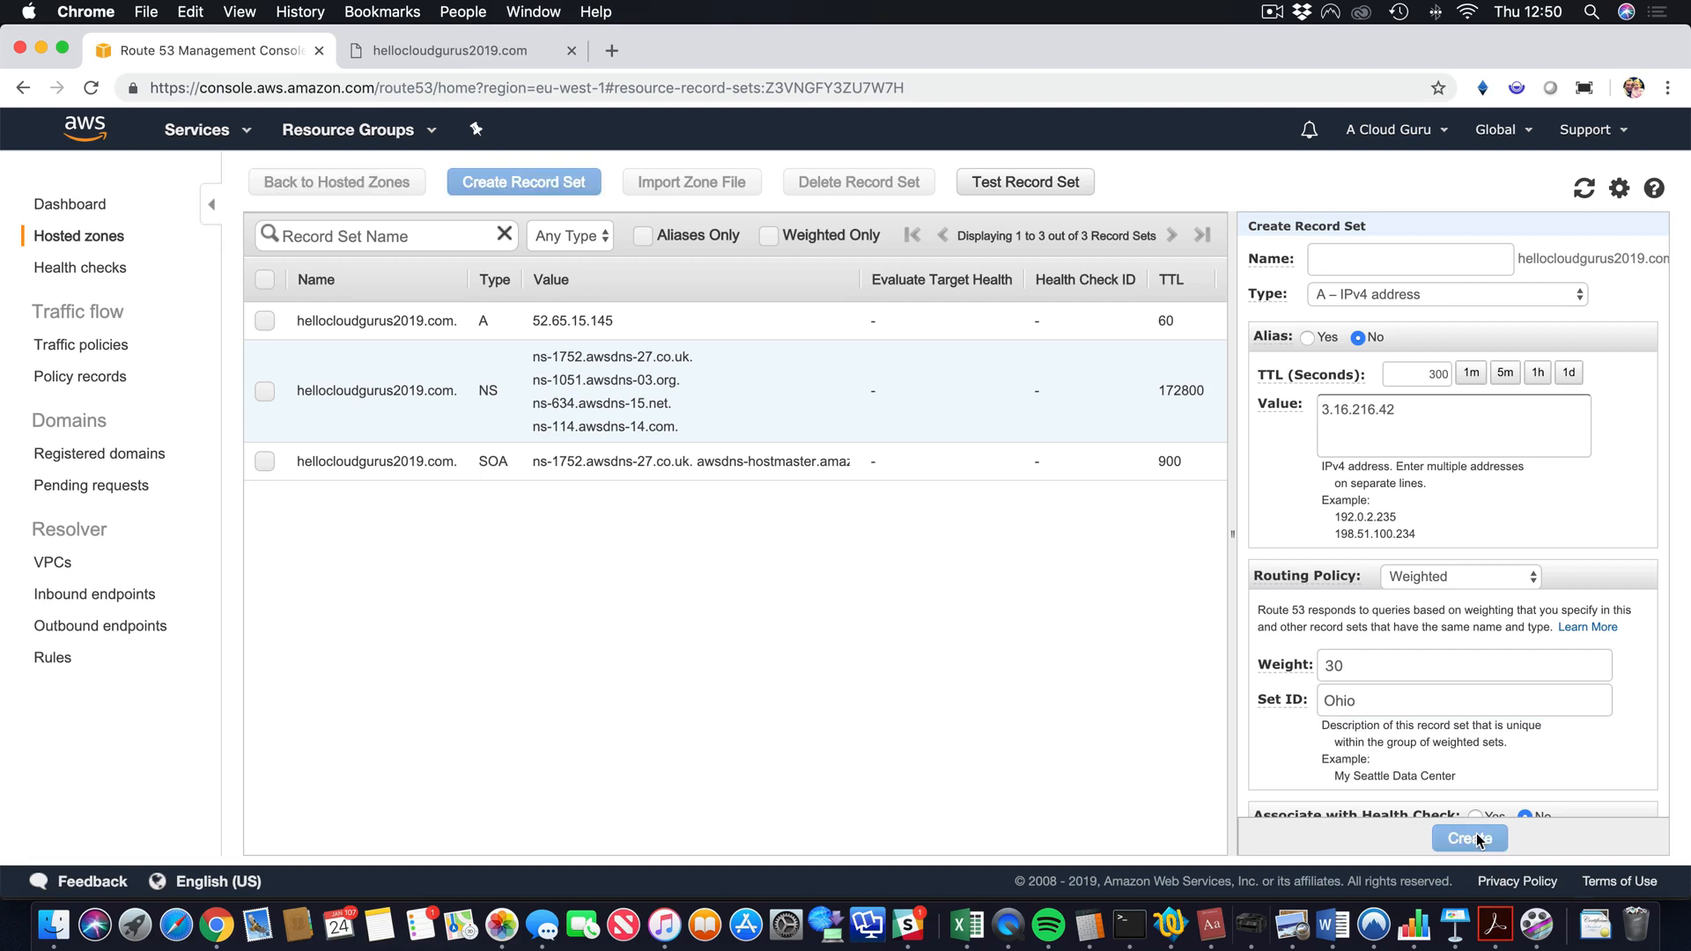
Review the TTL, weight and set ID columns of the weighted A records in the record set list.
scroll(1028, 407, "right", 5)
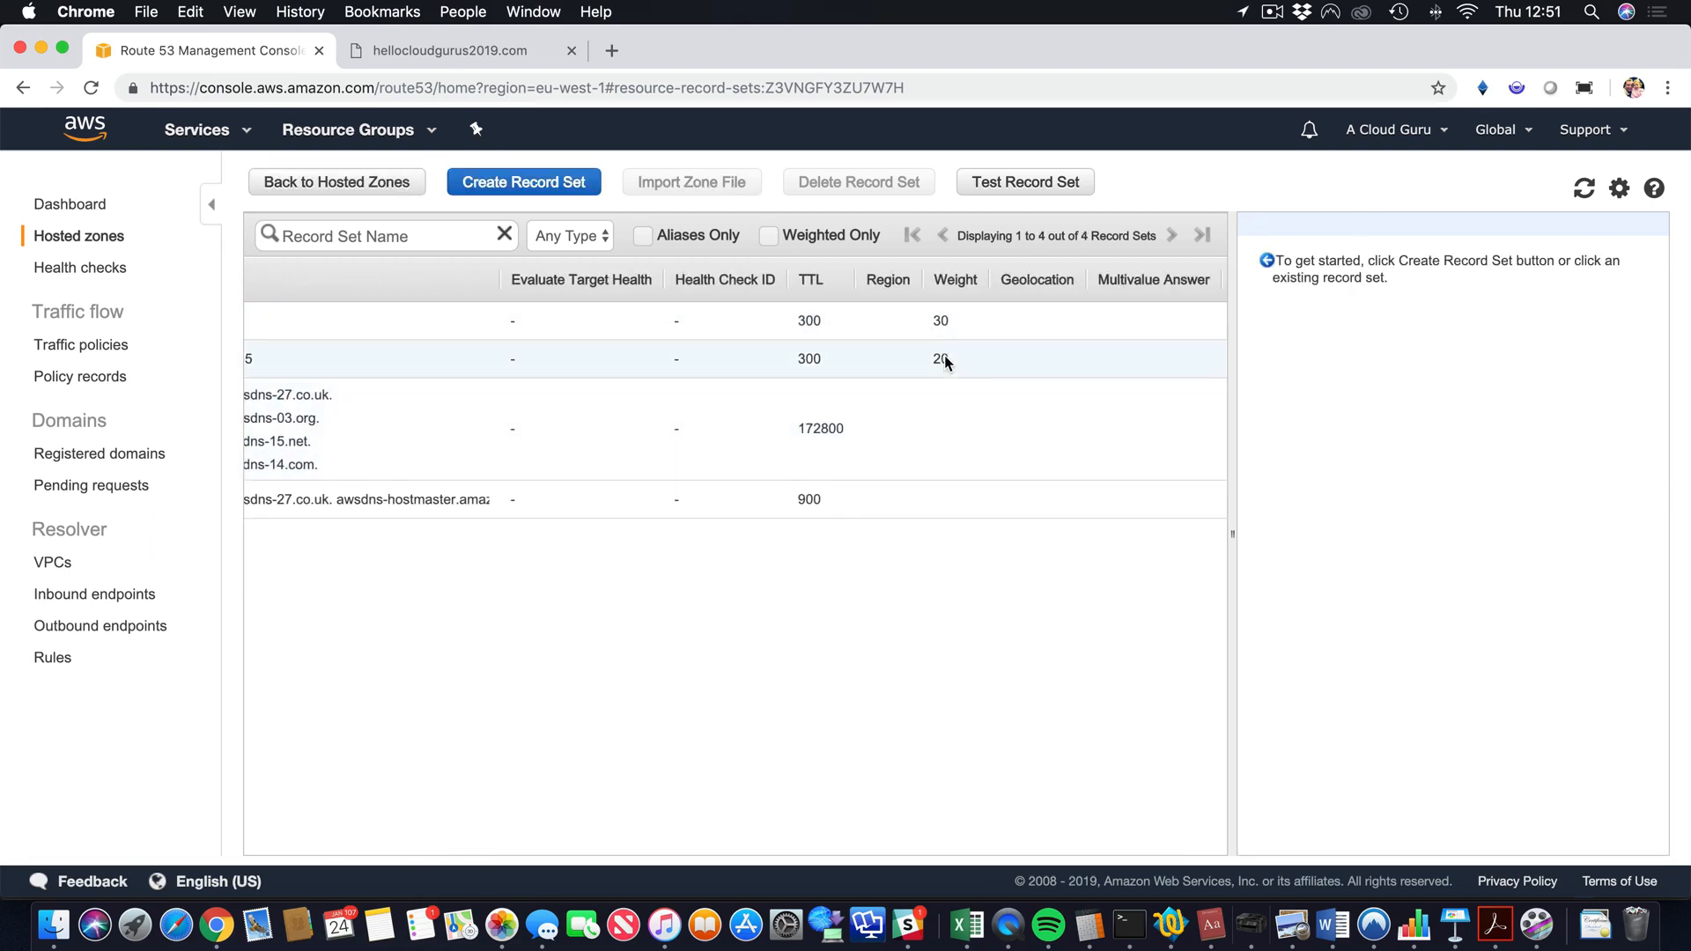
scroll(943, 356, "left", 2)
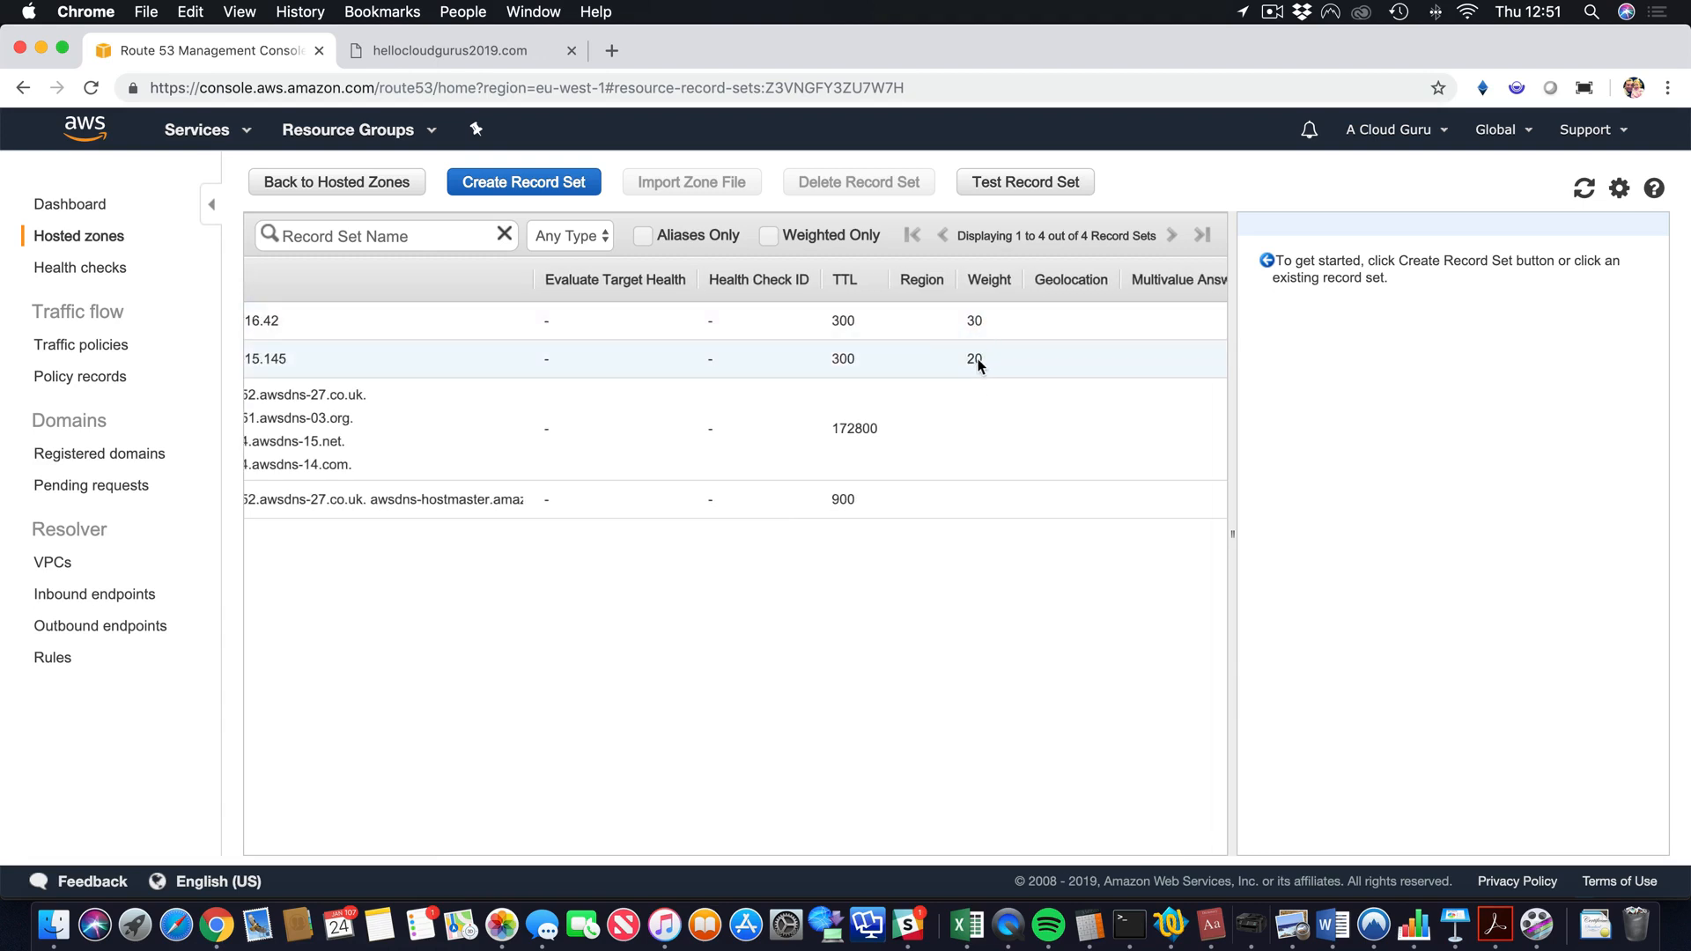
scroll(977, 361, "left", 5)
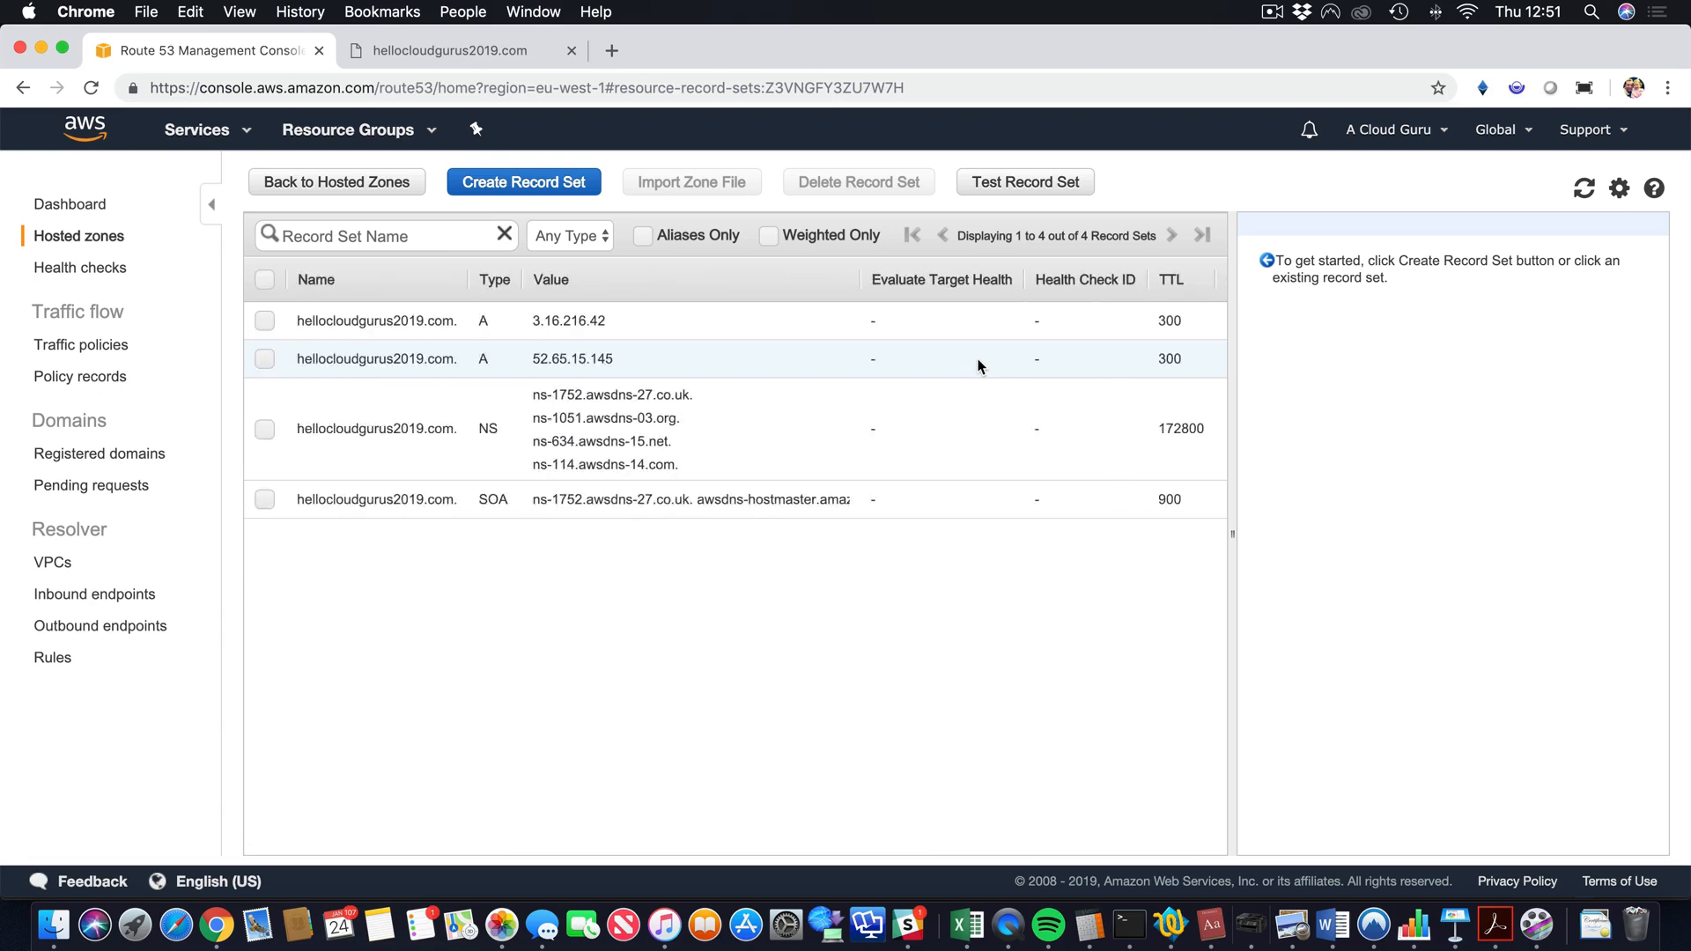
scroll(607, 352, "right", 5)
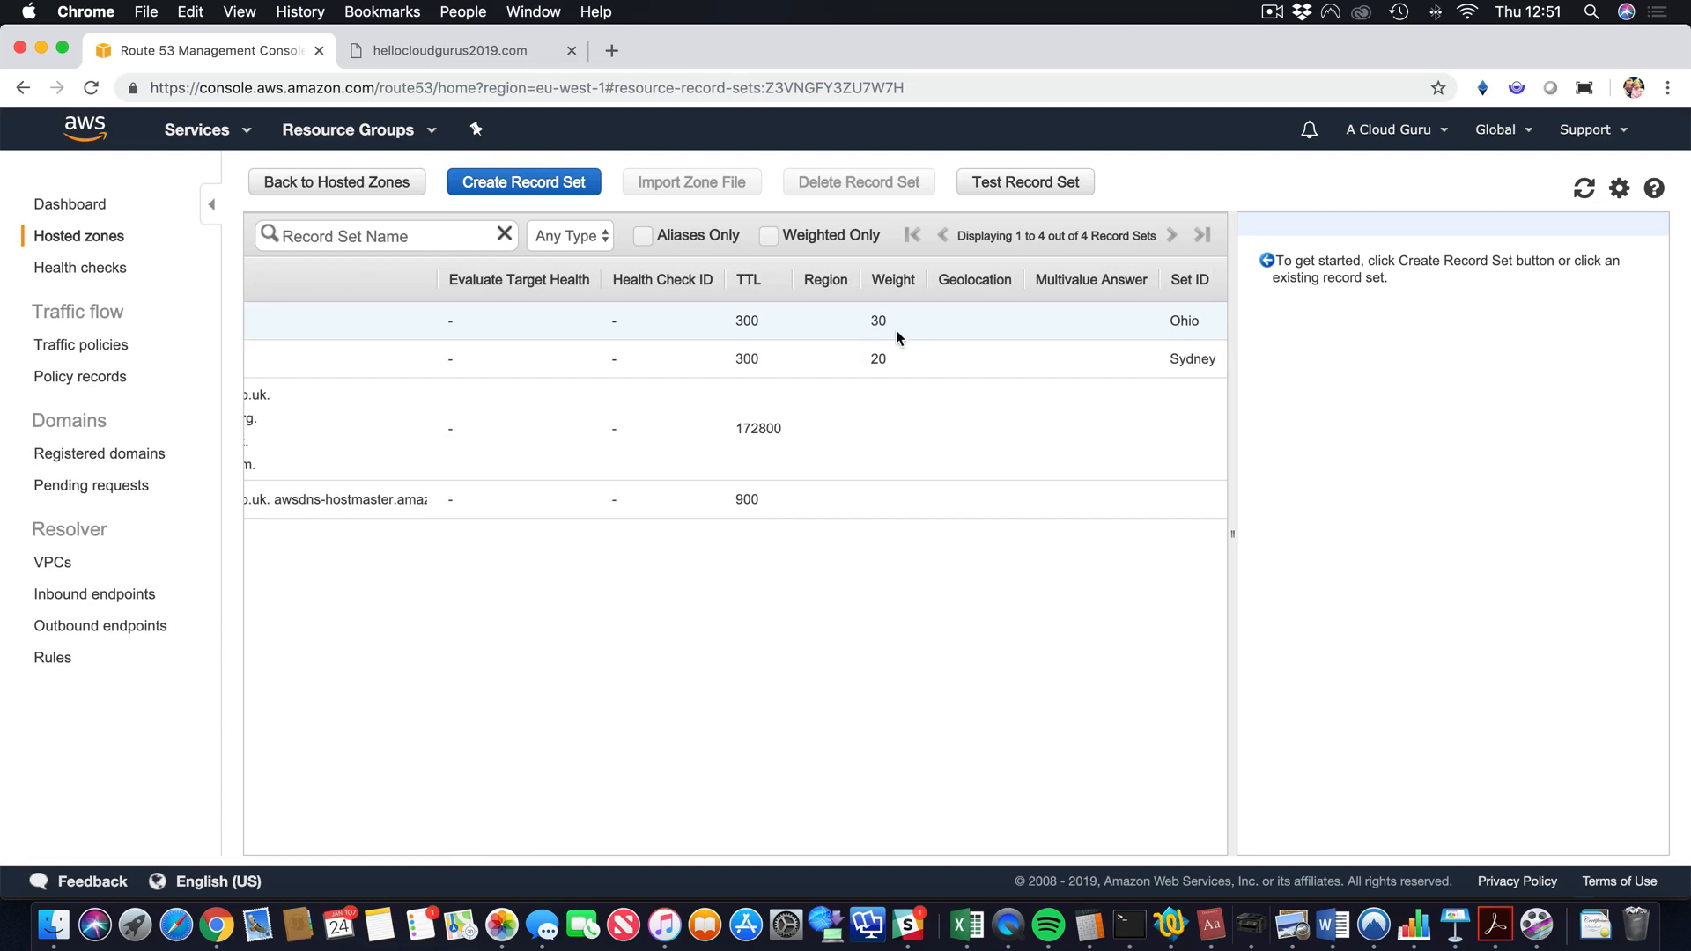
Start another A record set with the copied address 52.48.255.47 as its value and a TTL of 60 seconds.
scroll(895, 331, "left", 5)
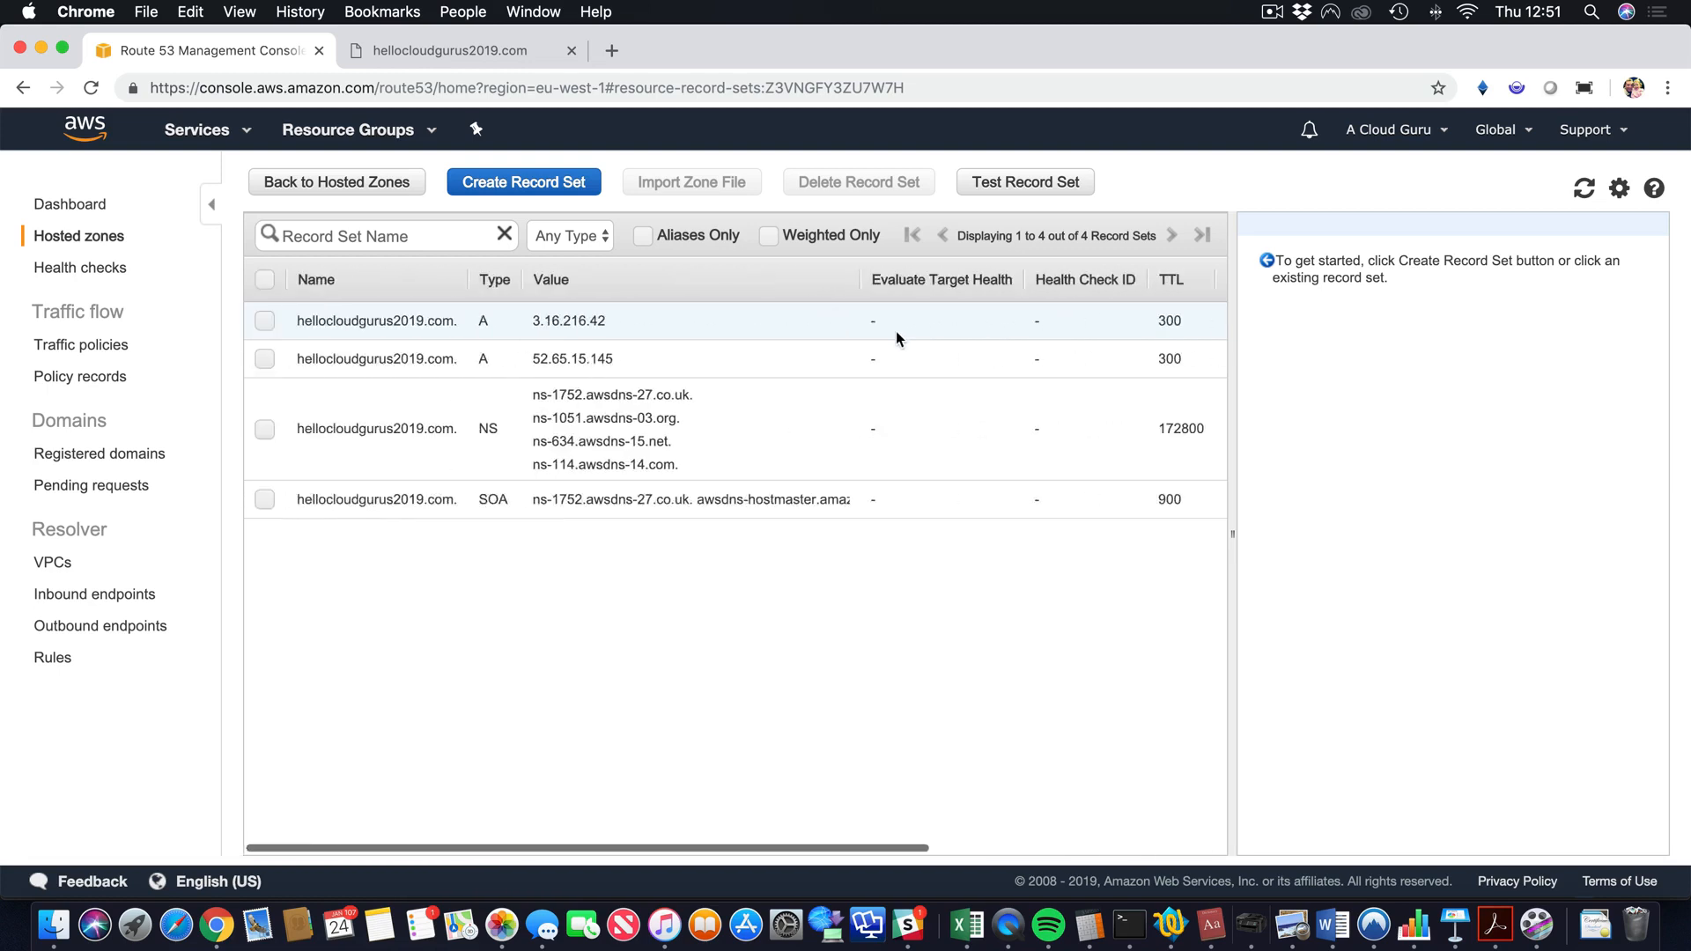
left_click(526, 181)
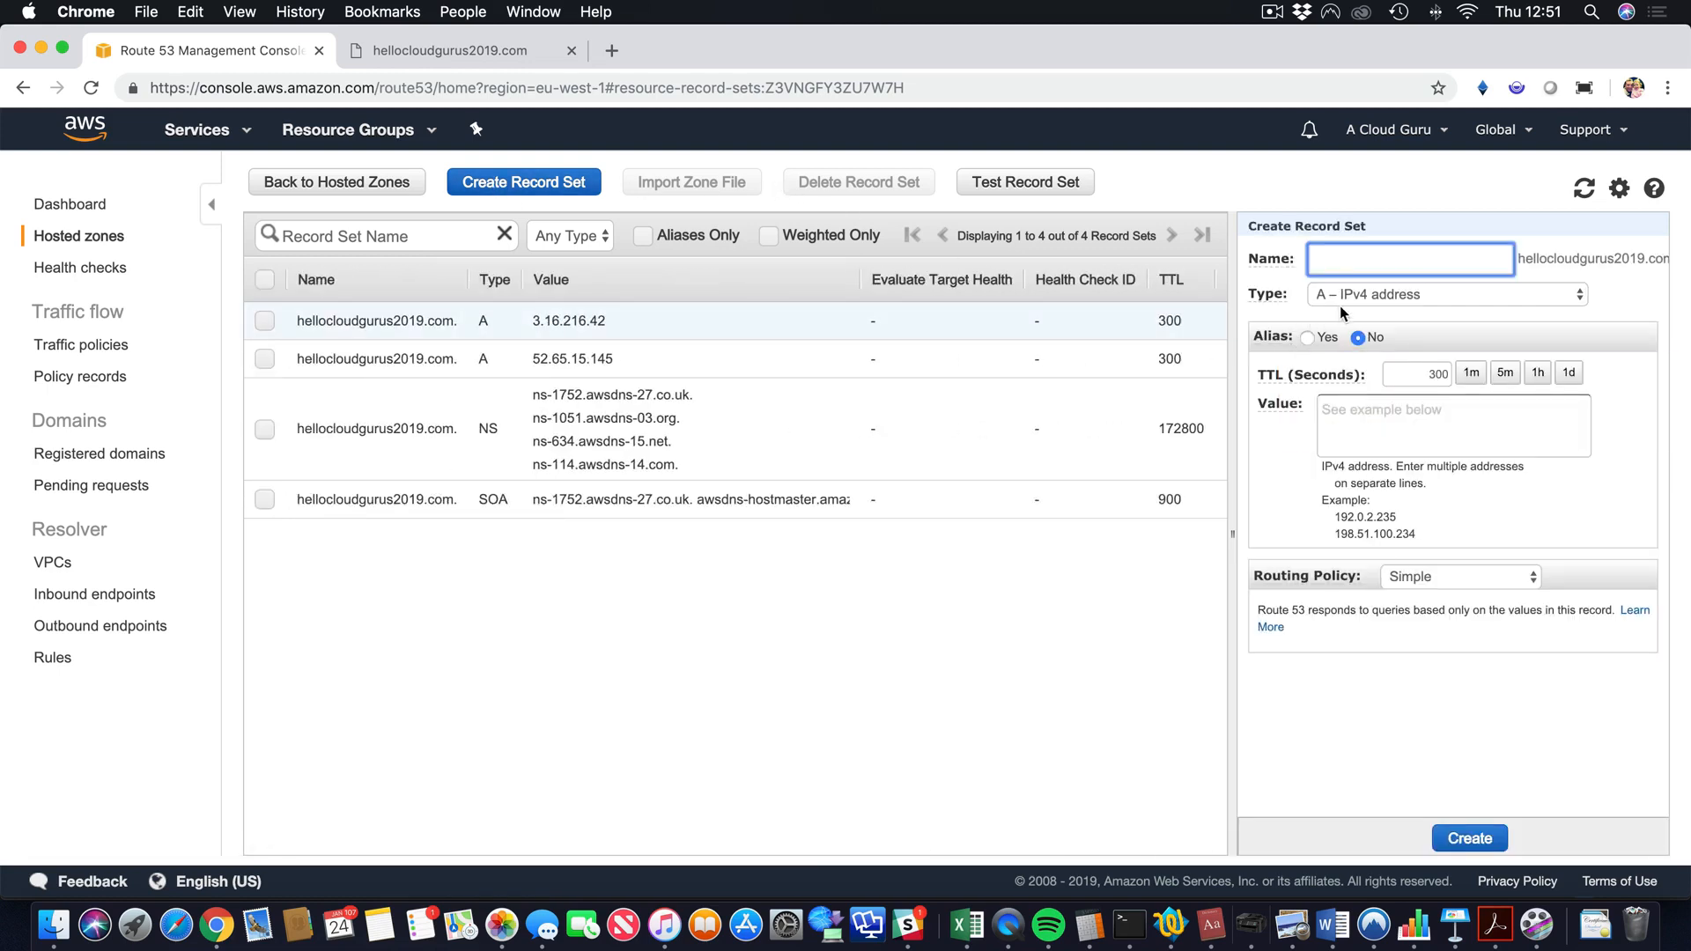
left_click(1348, 409)
key("super+v")
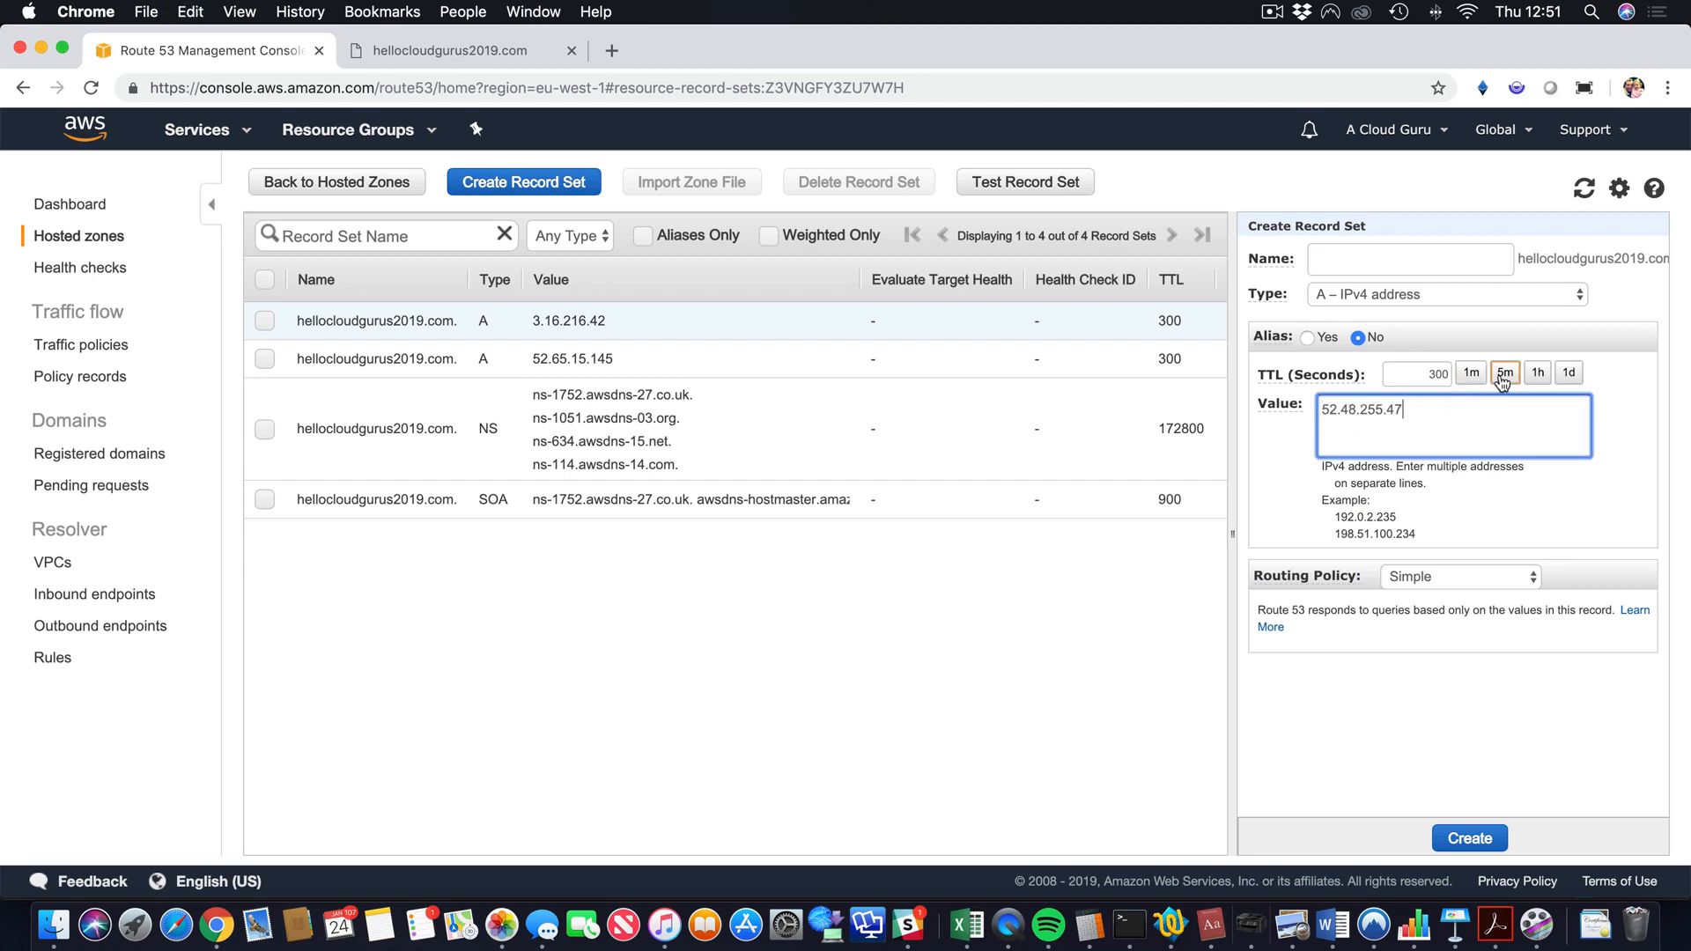
left_click(1472, 373)
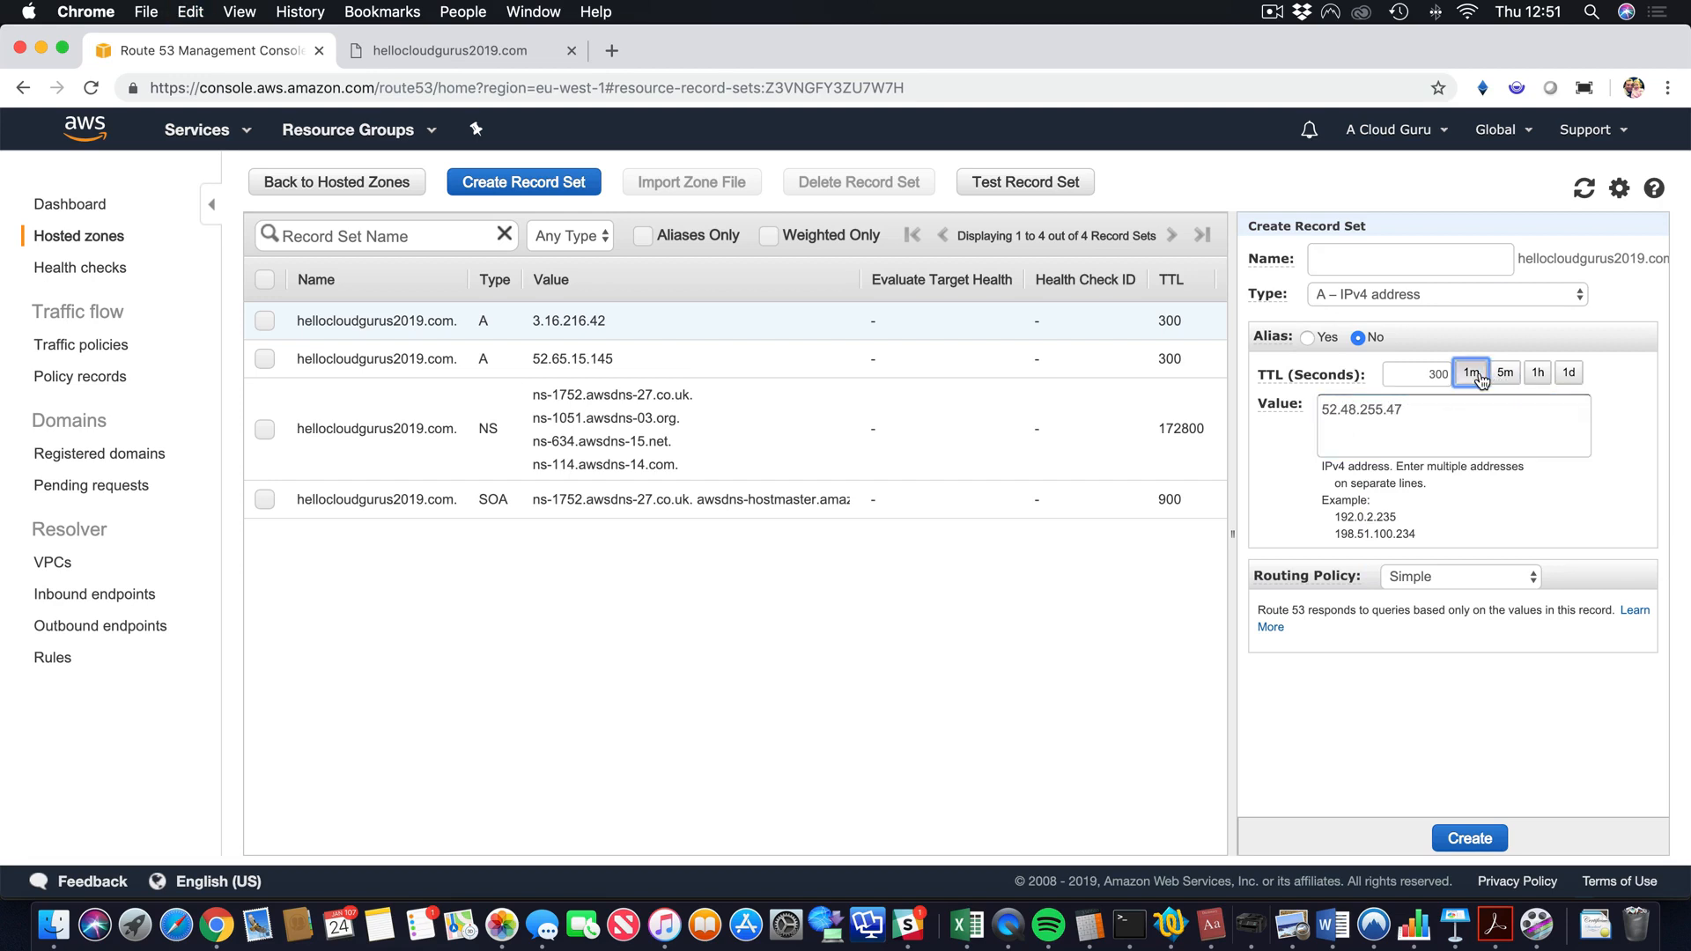
Apply the Weighted routing policy to the 52.48.255.47 record with weight 50 and set ID Ireland, and create it.
left_click(1450, 576)
left_click(1444, 595)
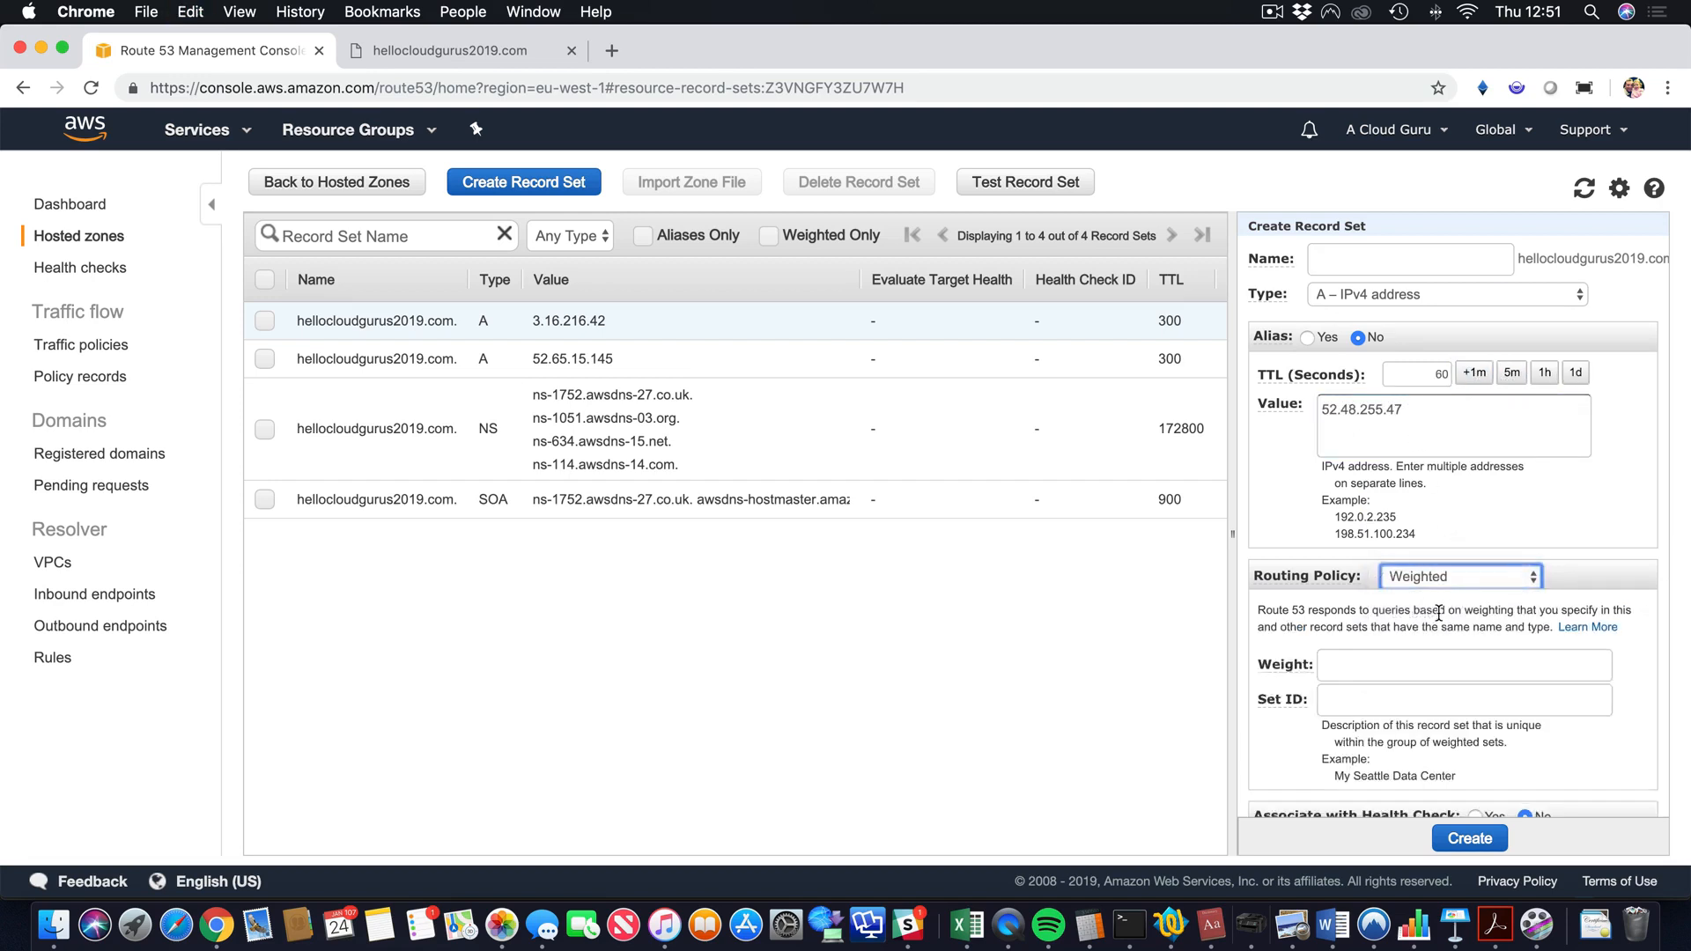
left_click(1386, 664)
type("50")
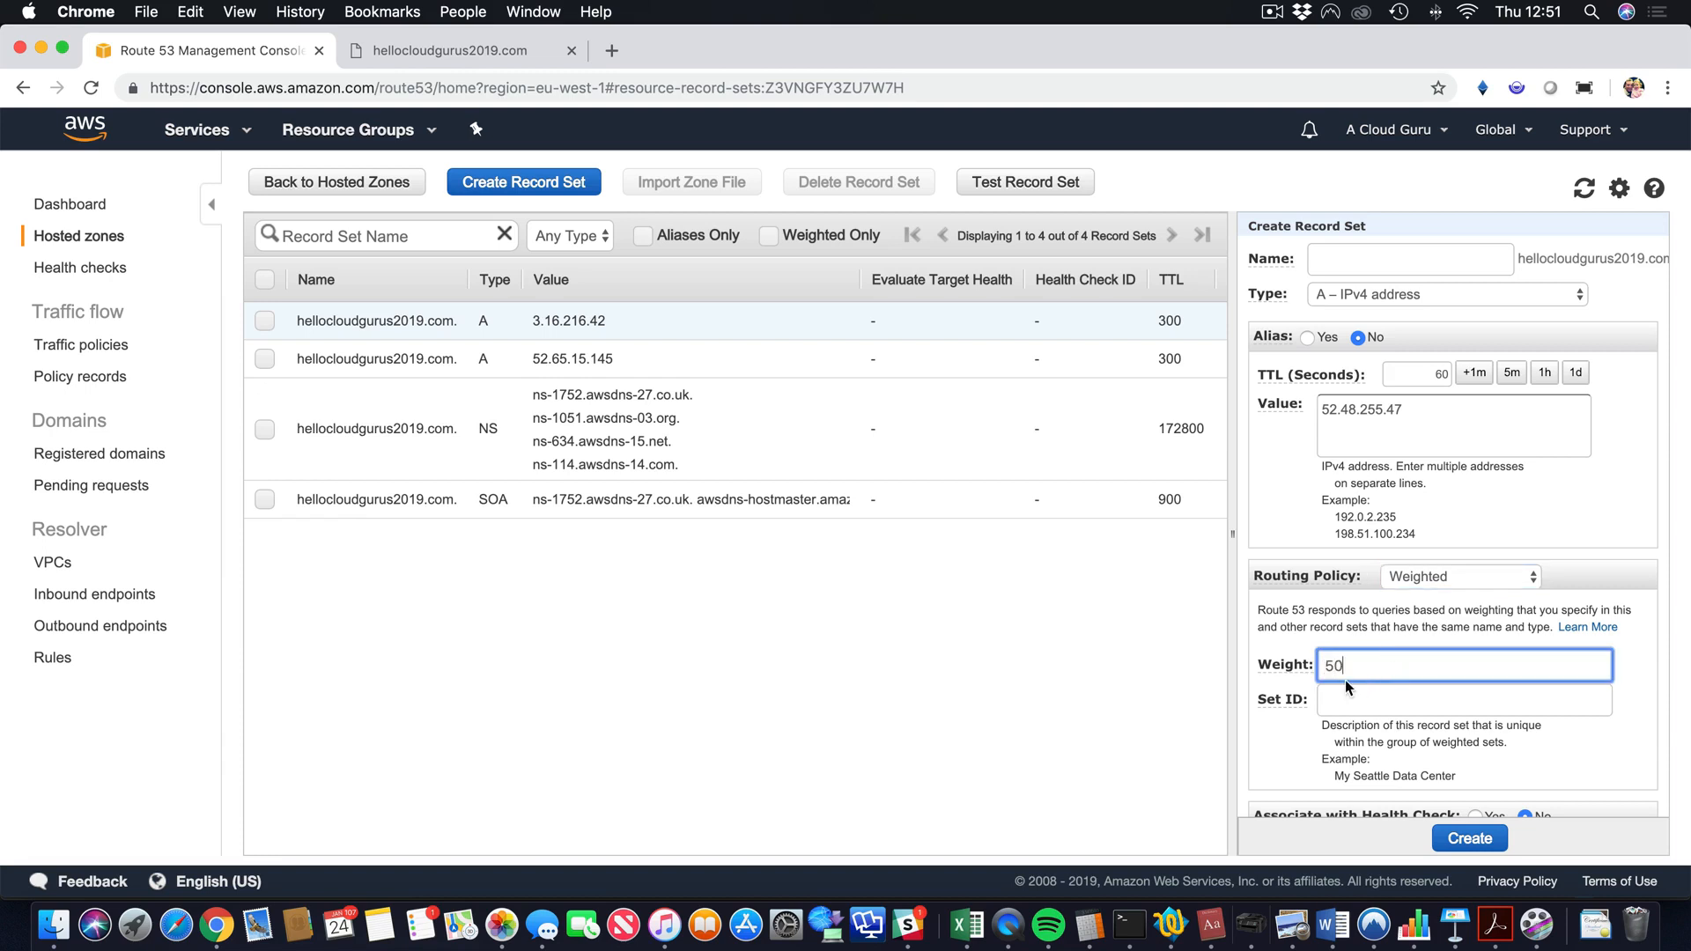
left_click(1385, 704)
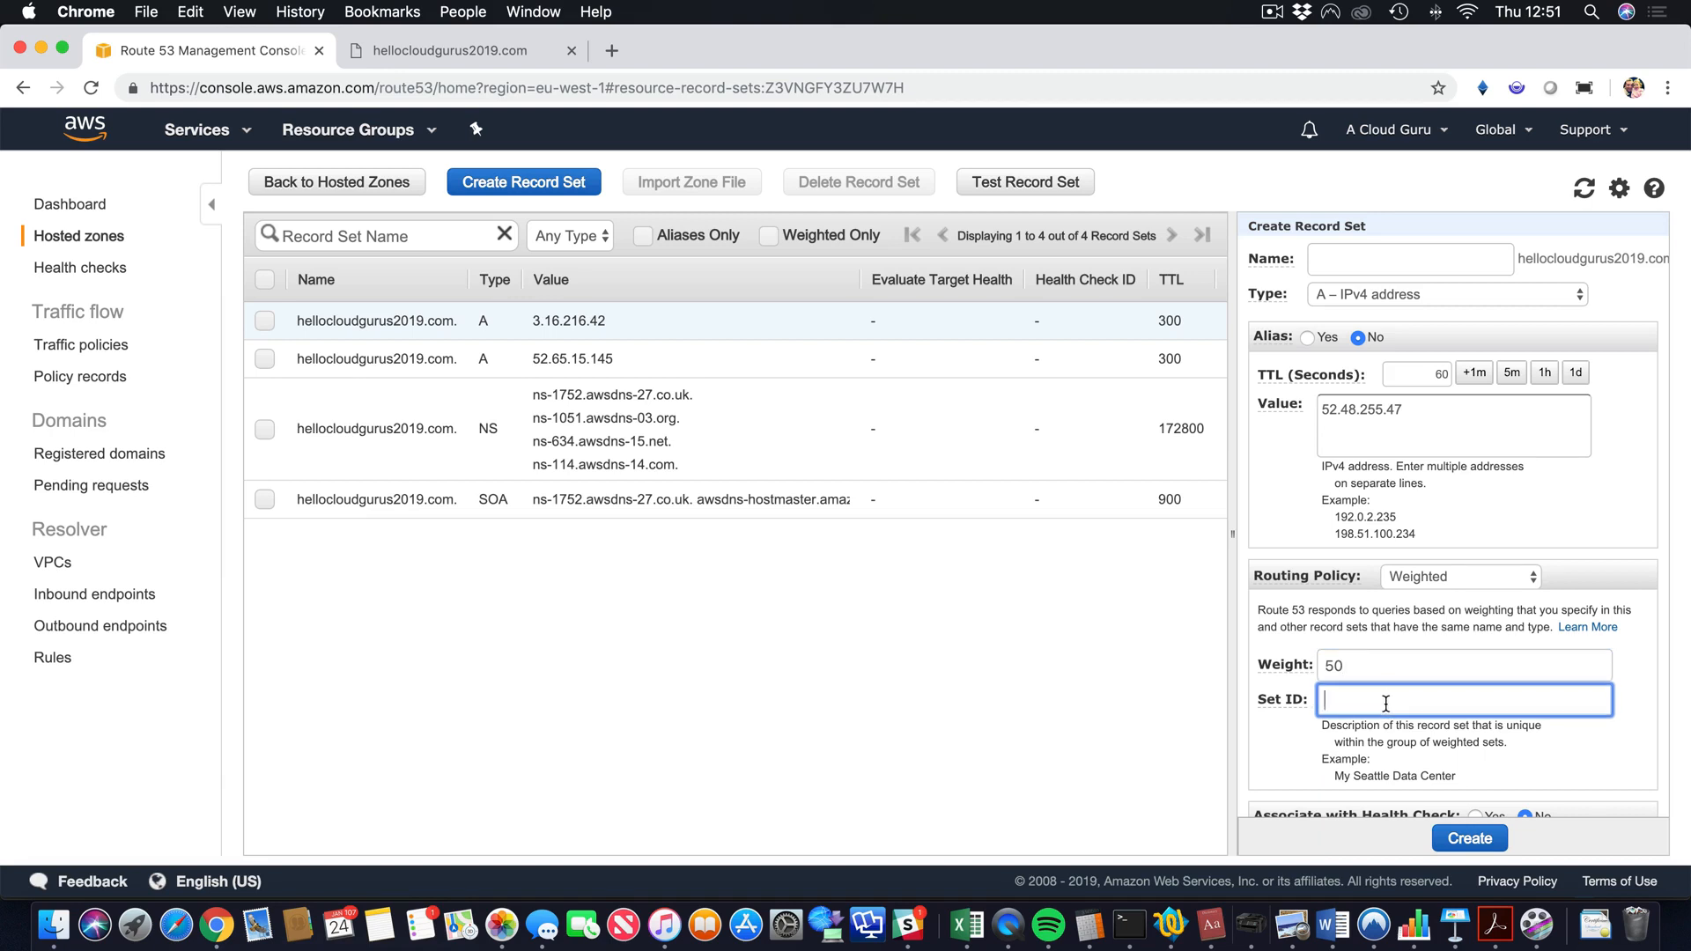
type("Ireland")
left_click(1487, 837)
Review the values, TTLs, weights and set IDs of the three weighted A records in the record set list.
scroll(1107, 391, "right", 5)
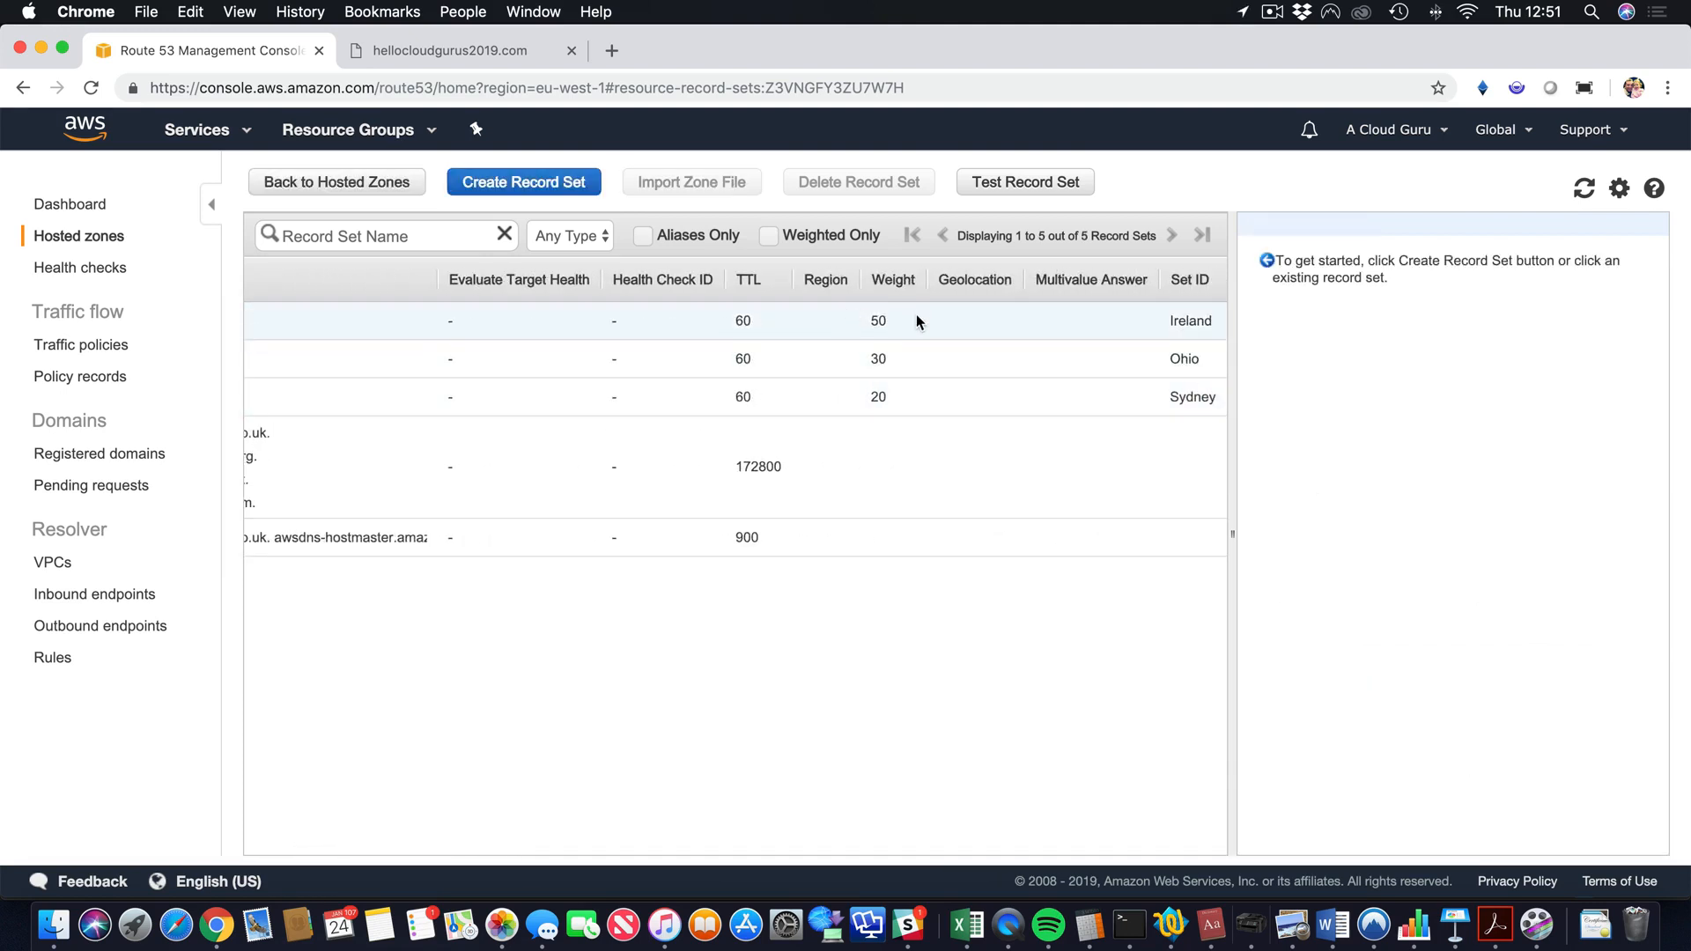
scroll(878, 361, "left", 5)
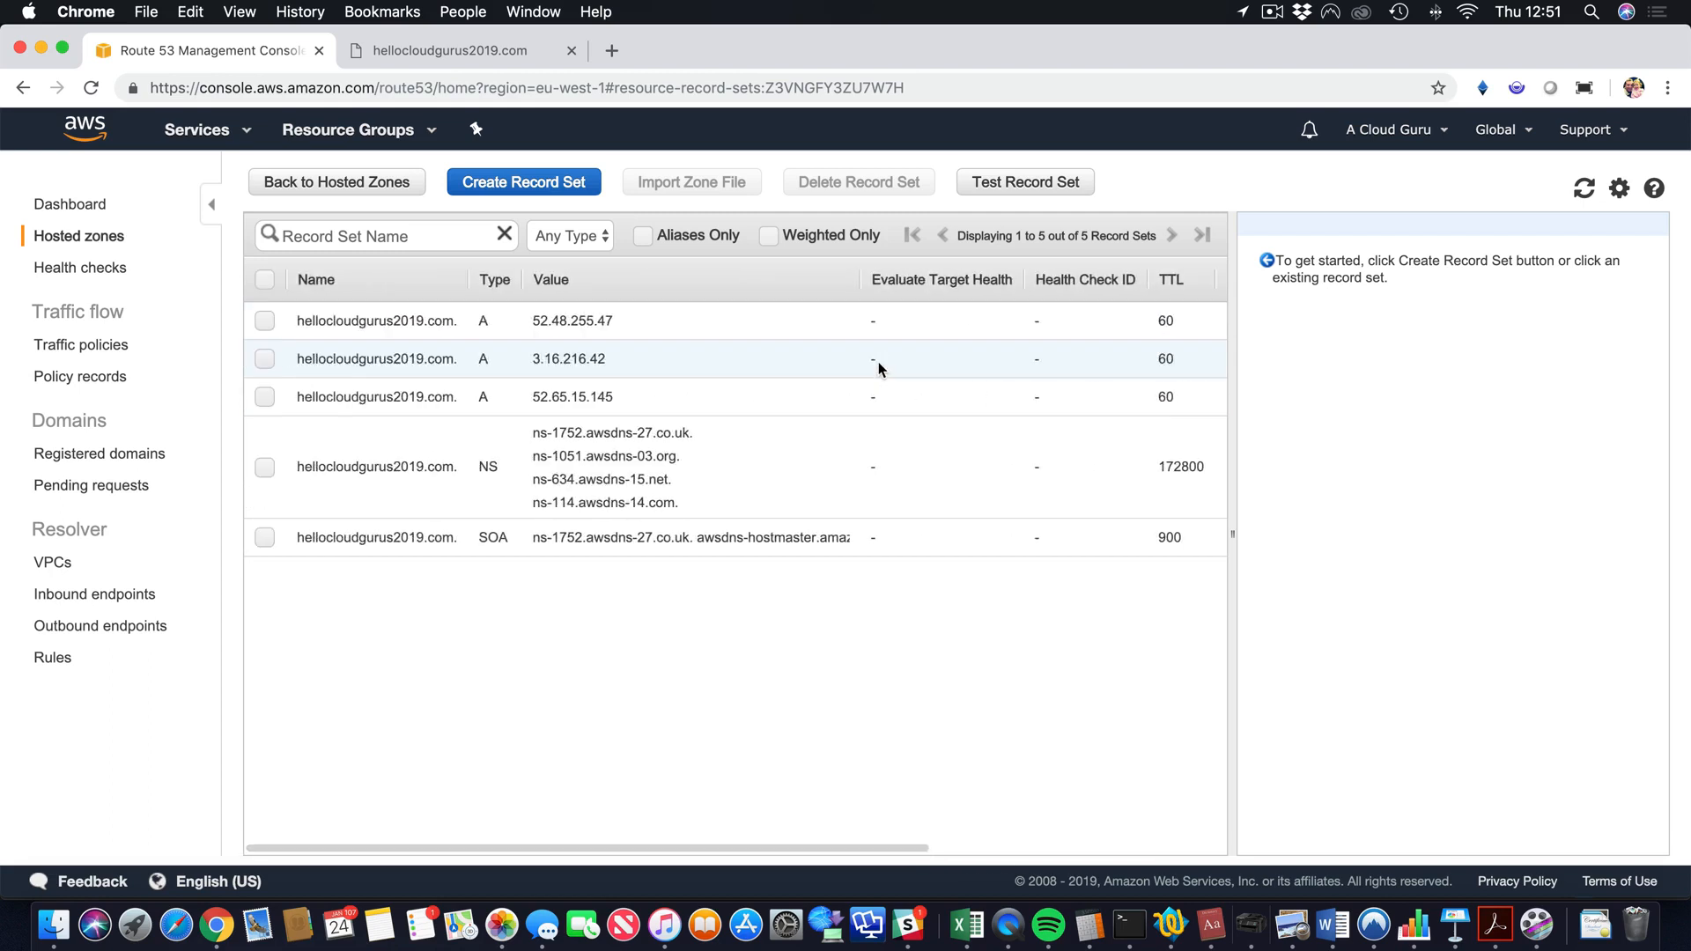
scroll(969, 374, "right", 5)
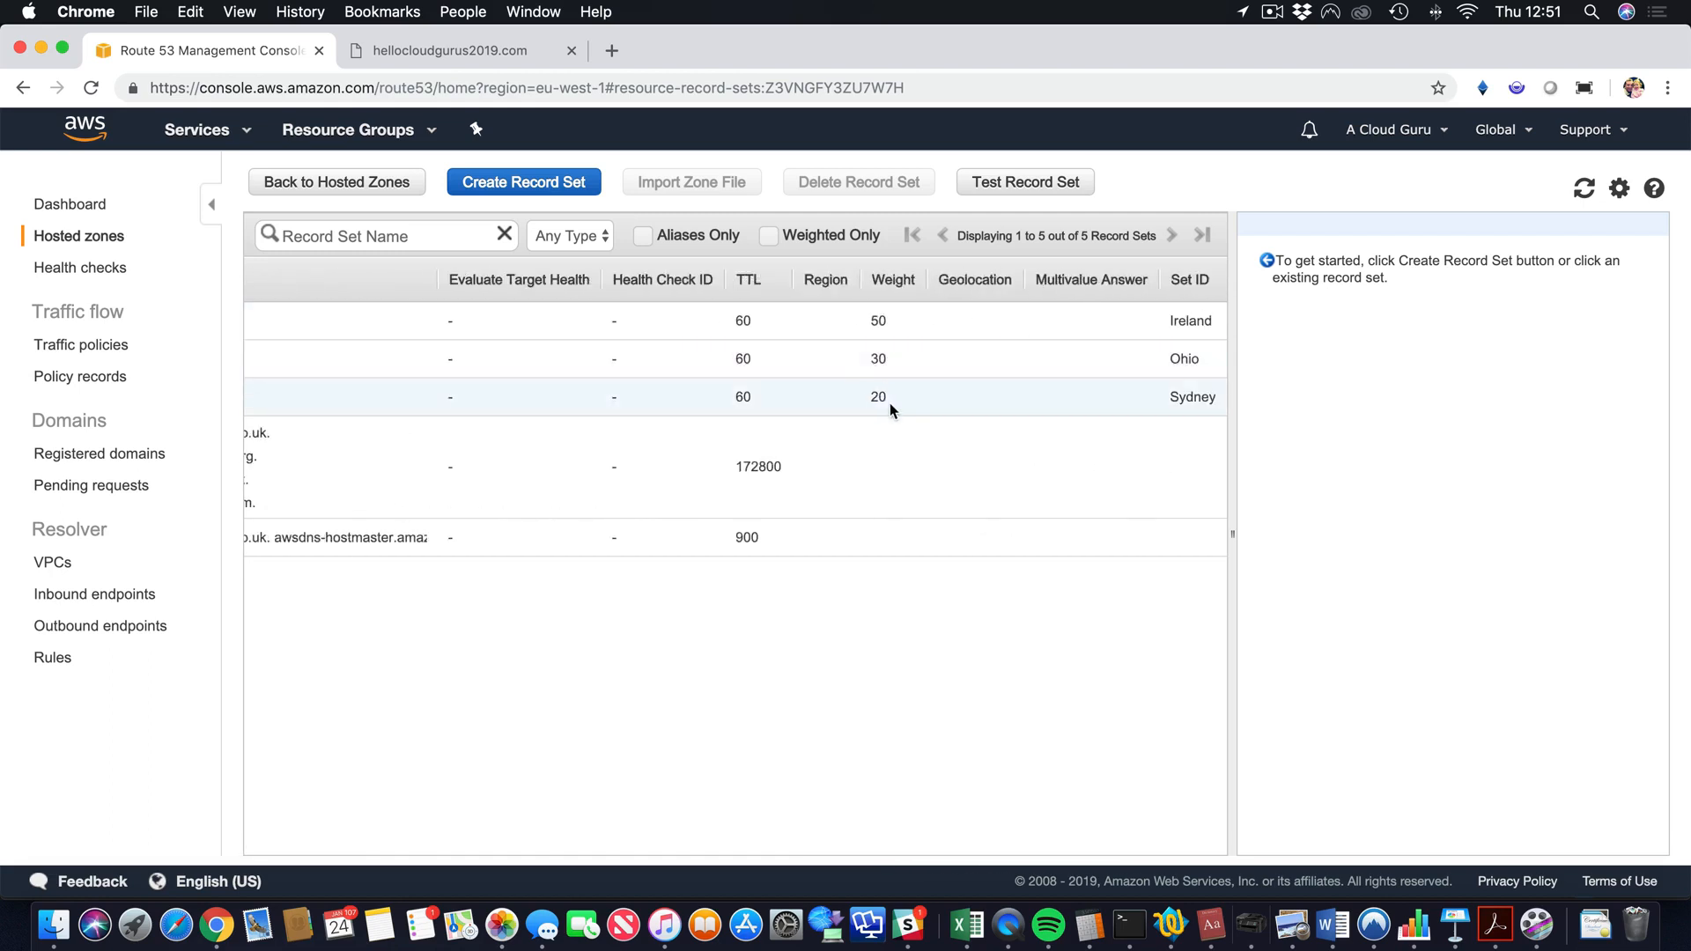
Reload the hellocloudgurus2019.com page to test which web server answers under weighted routing.
left_click(500, 47)
key("super+r")
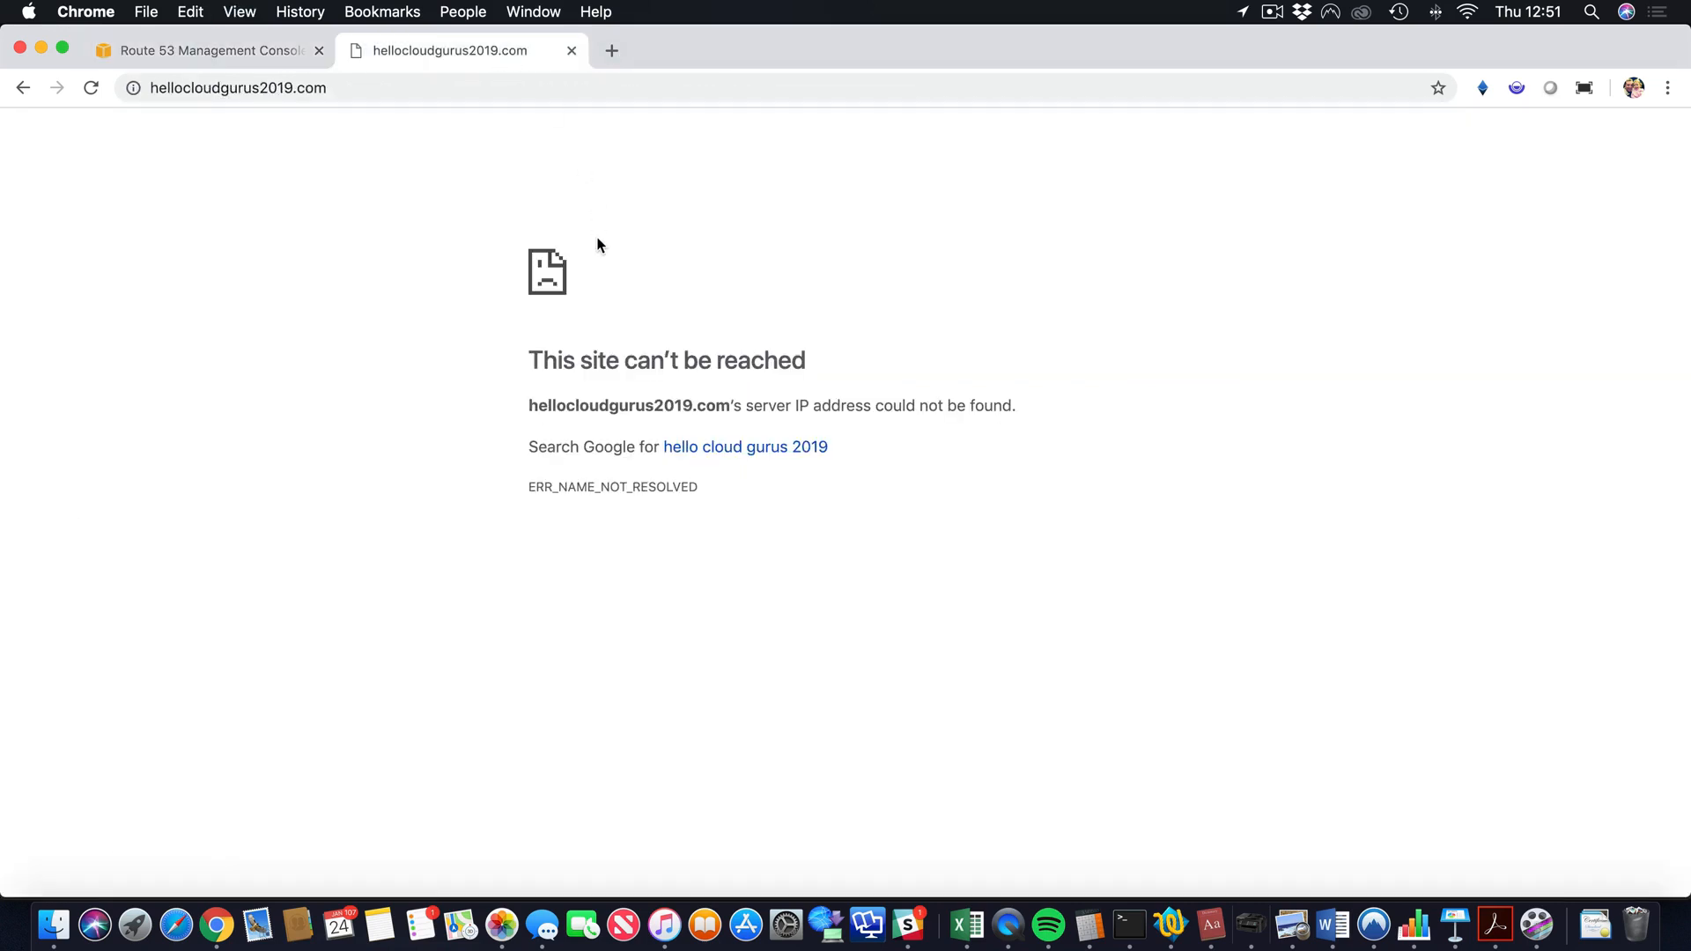
key("super+r")
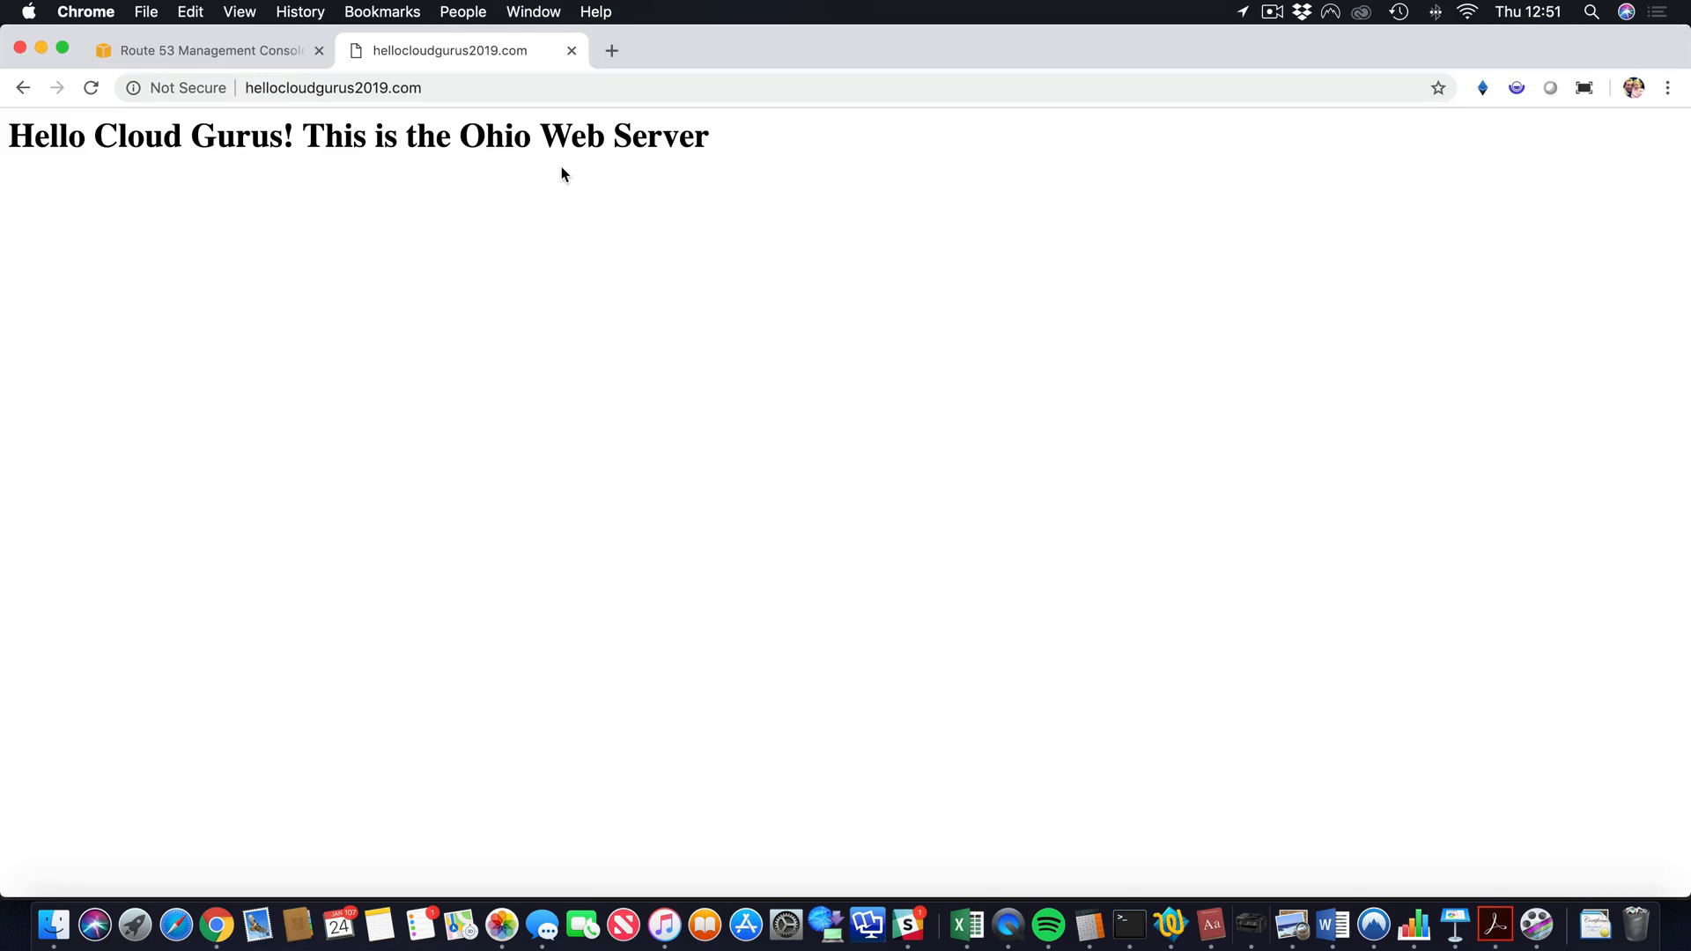
Return to the Route 53 record set list and compare the weights of the Ireland, Ohio and Sydney records.
left_click(226, 51)
scroll(663, 349, "left", 10)
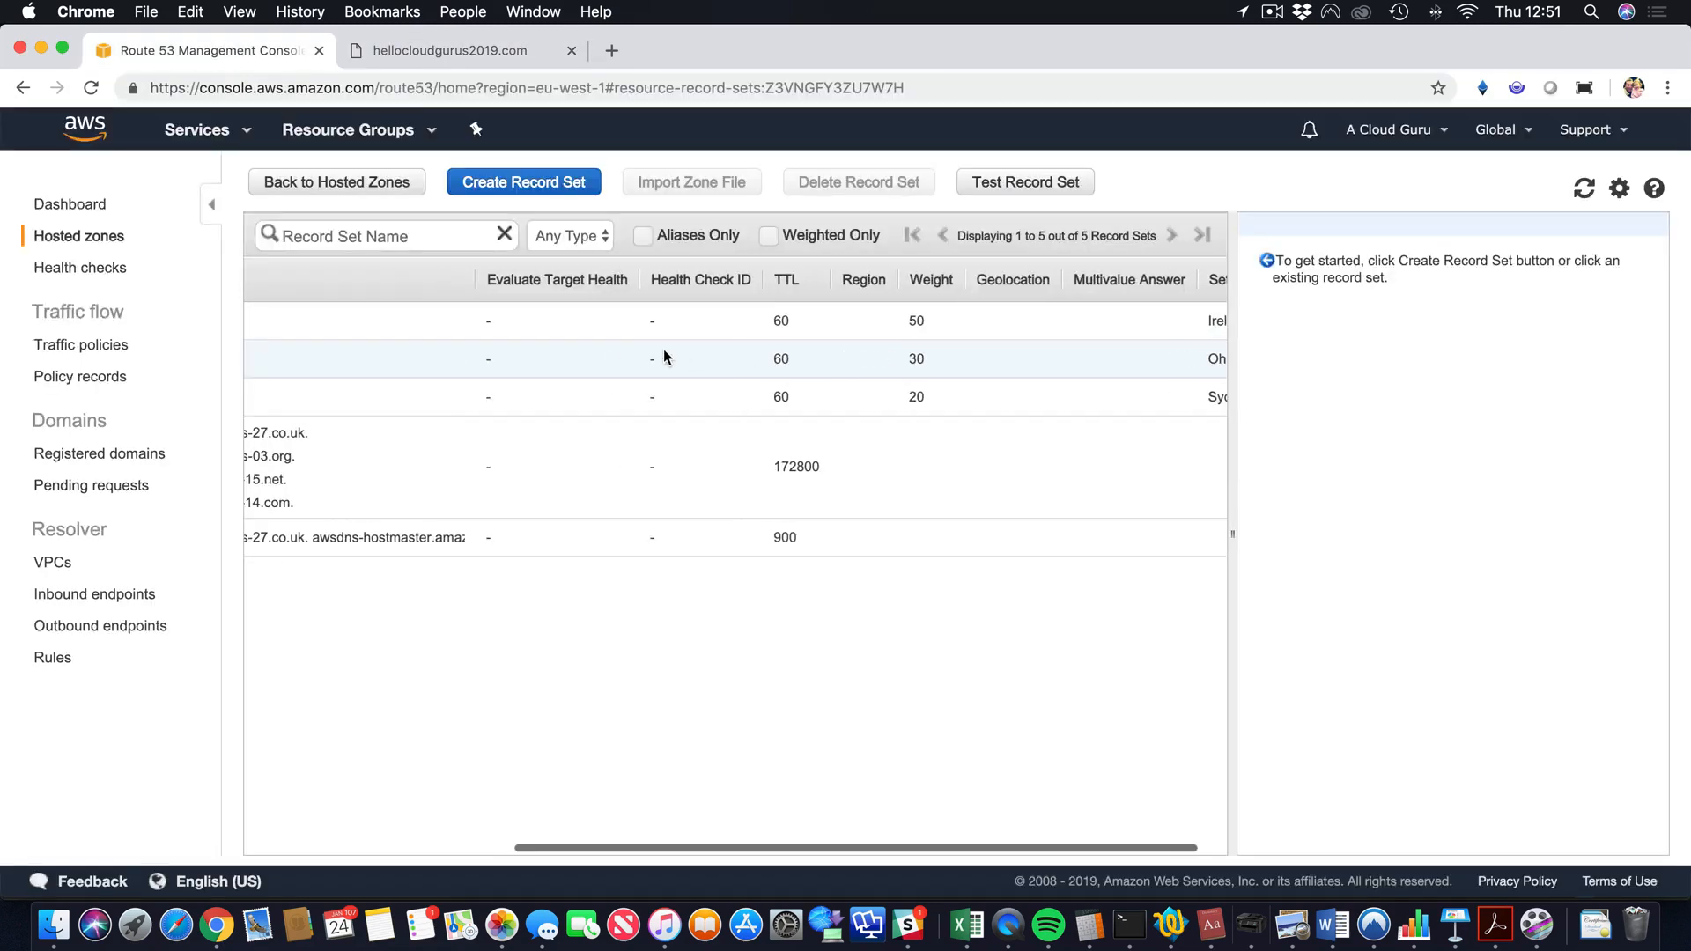
scroll(663, 349, "right", 10)
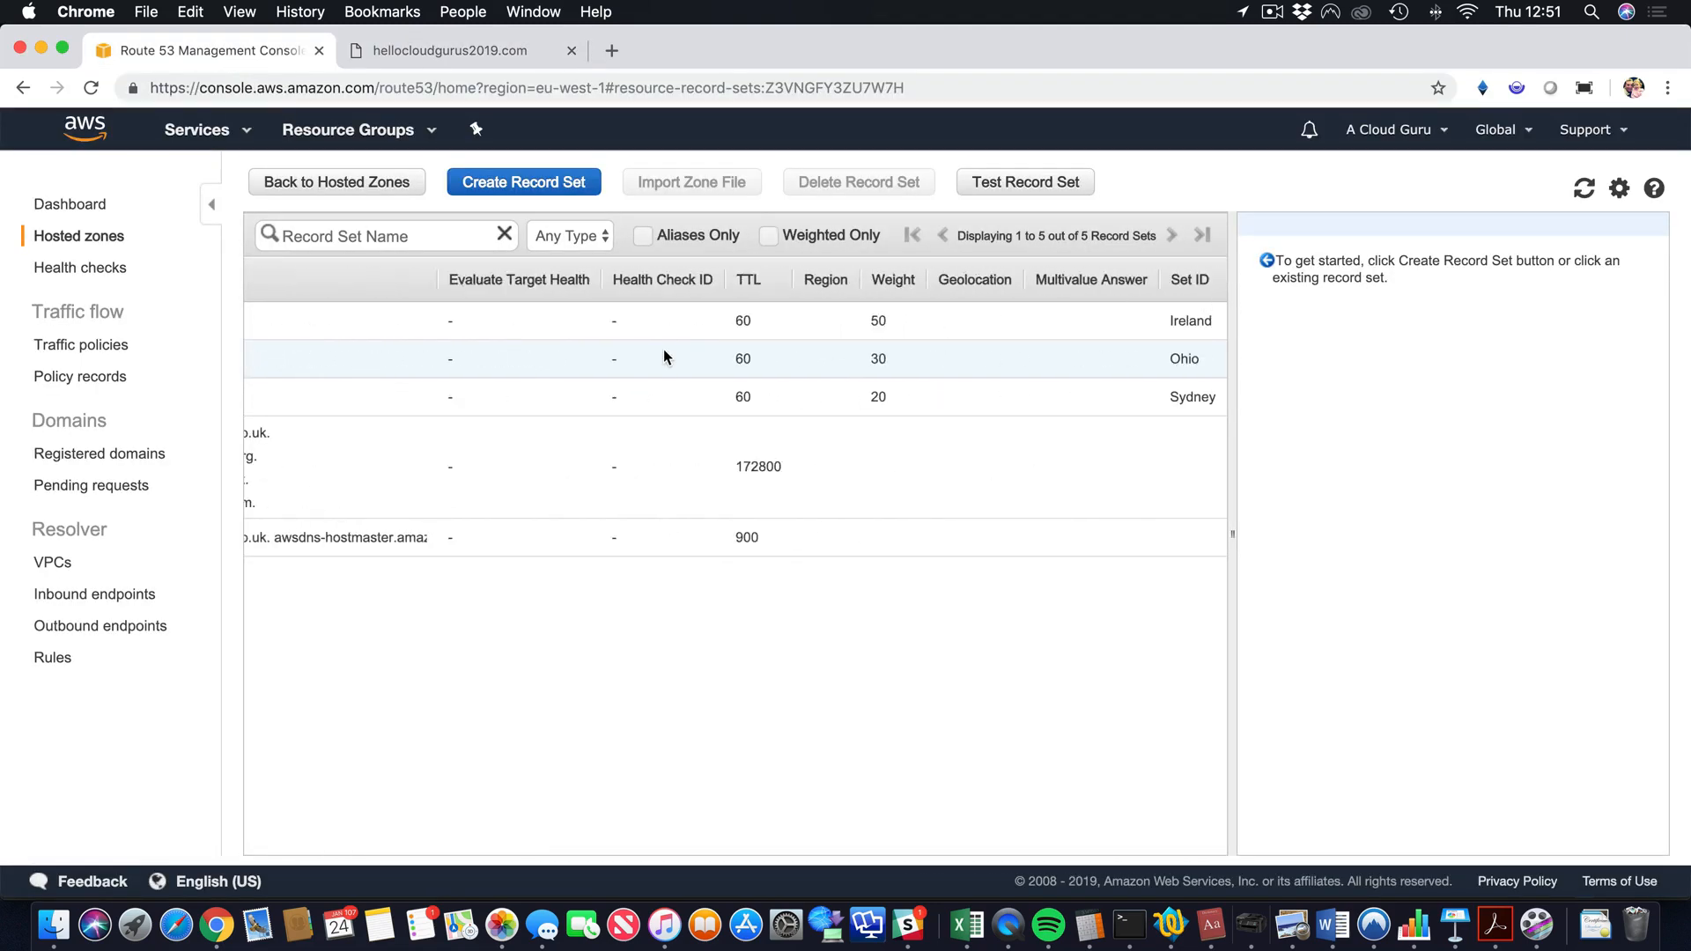
scroll(663, 348, "left", 10)
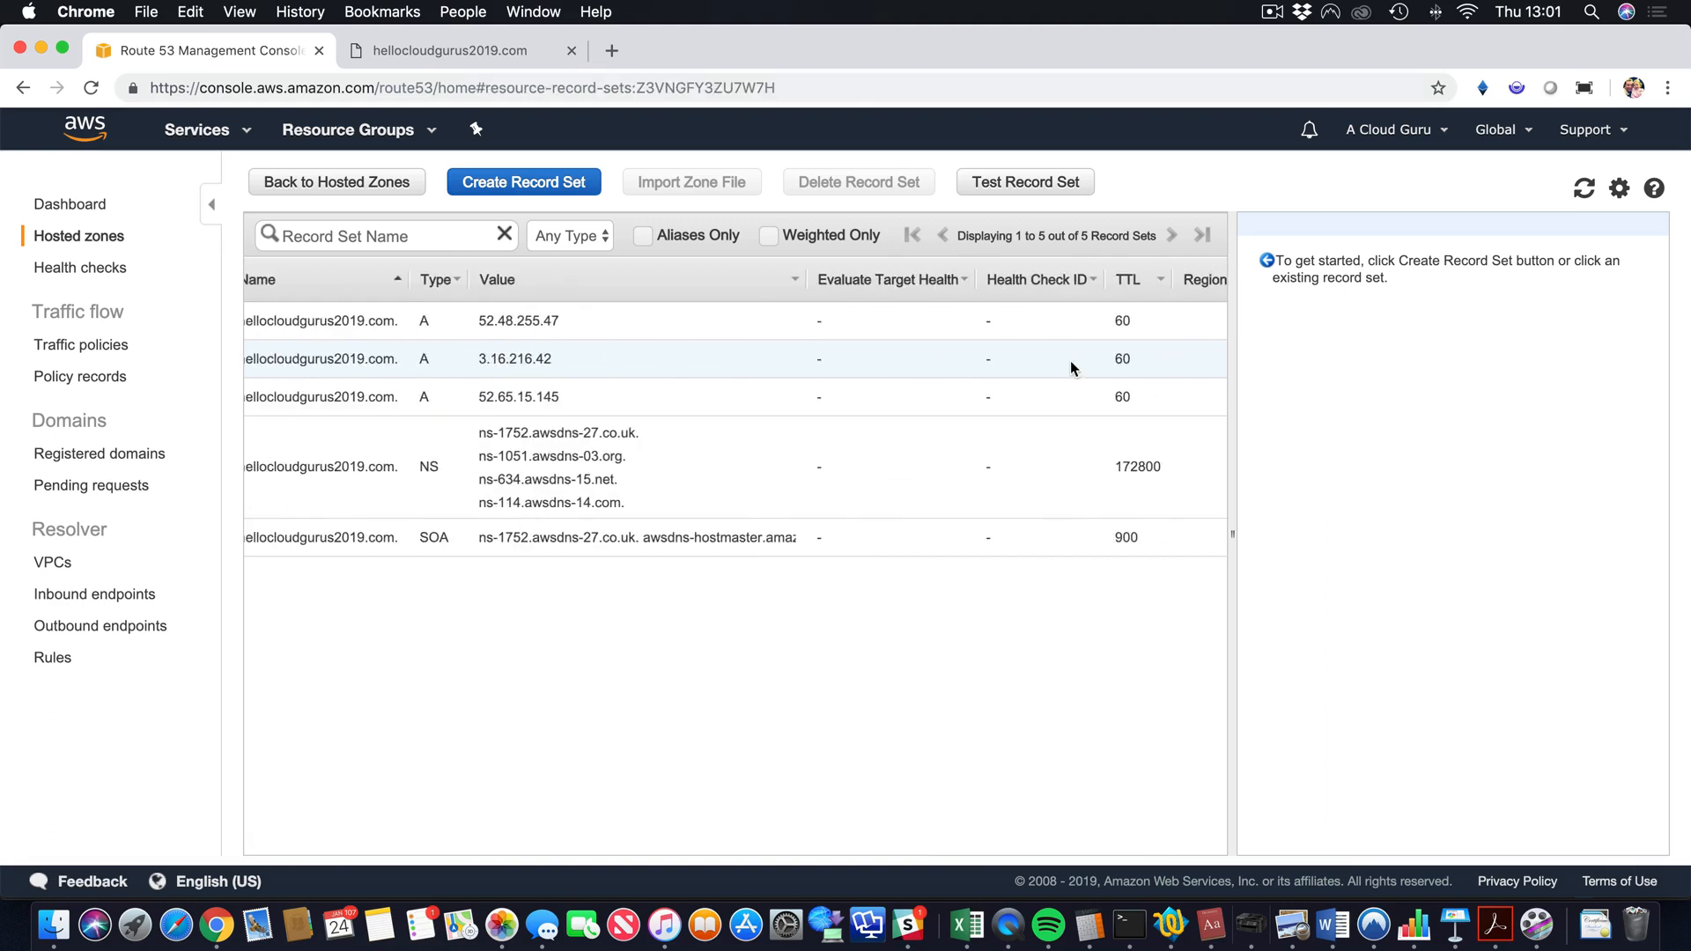
Open the Ireland record set, enable its health check association and check which health checks can be associated.
scroll(1070, 361, "left", 2)
scroll(1070, 361, "right", 5)
left_click(1037, 320)
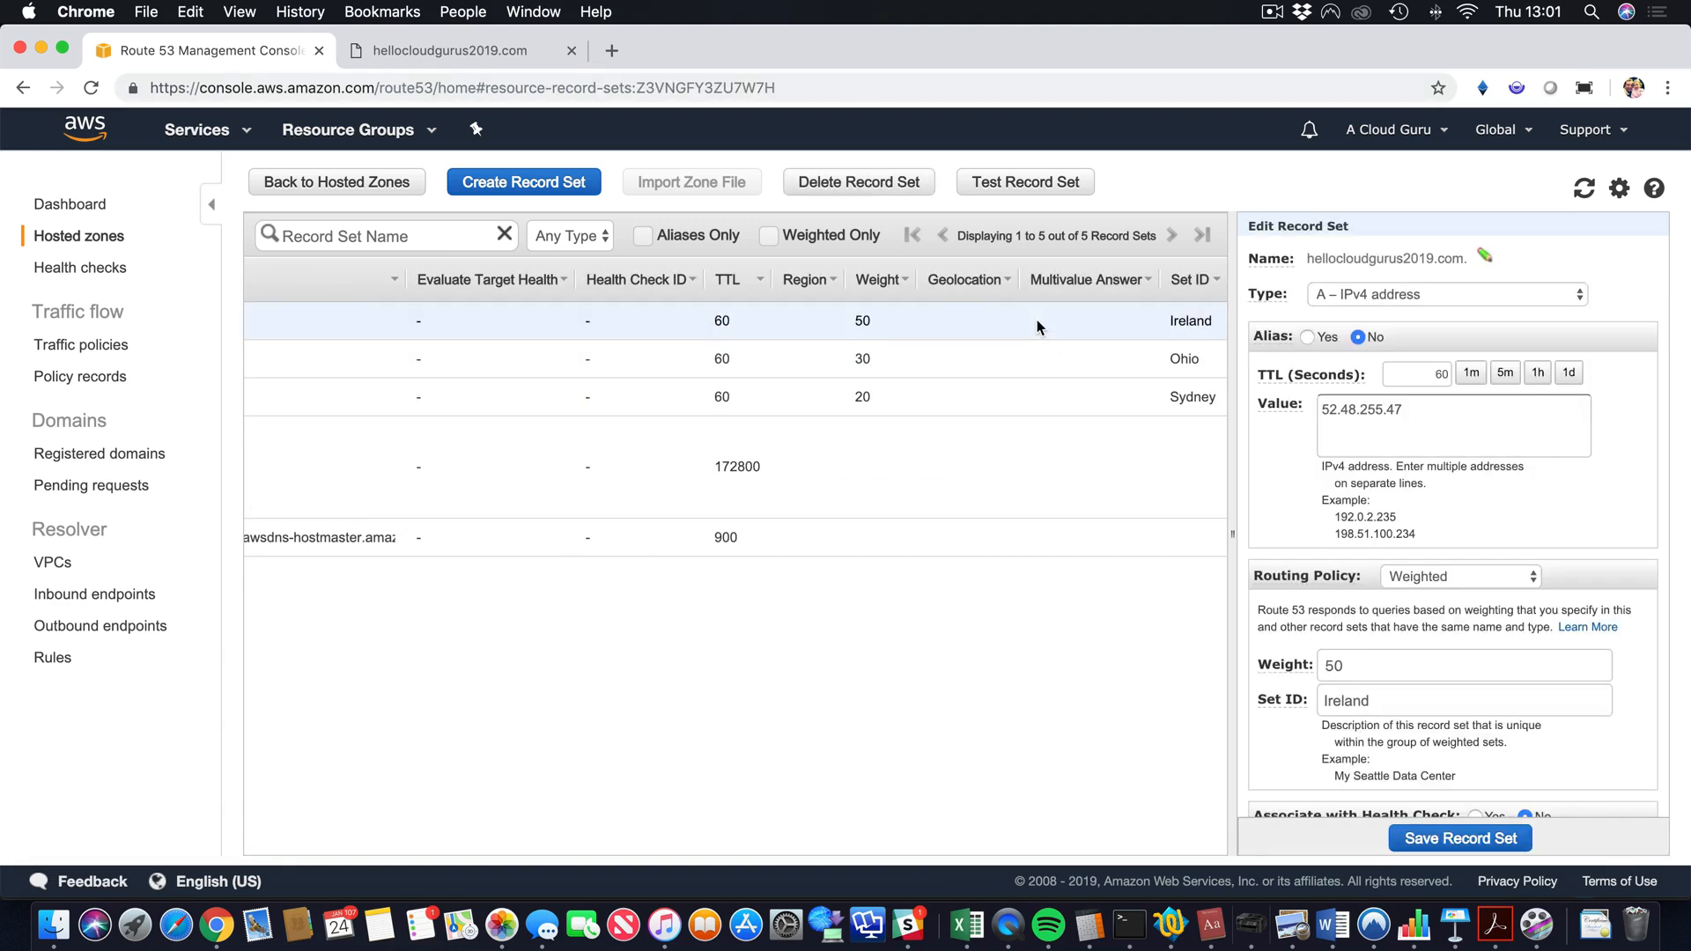
scroll(1505, 661, "down", 1)
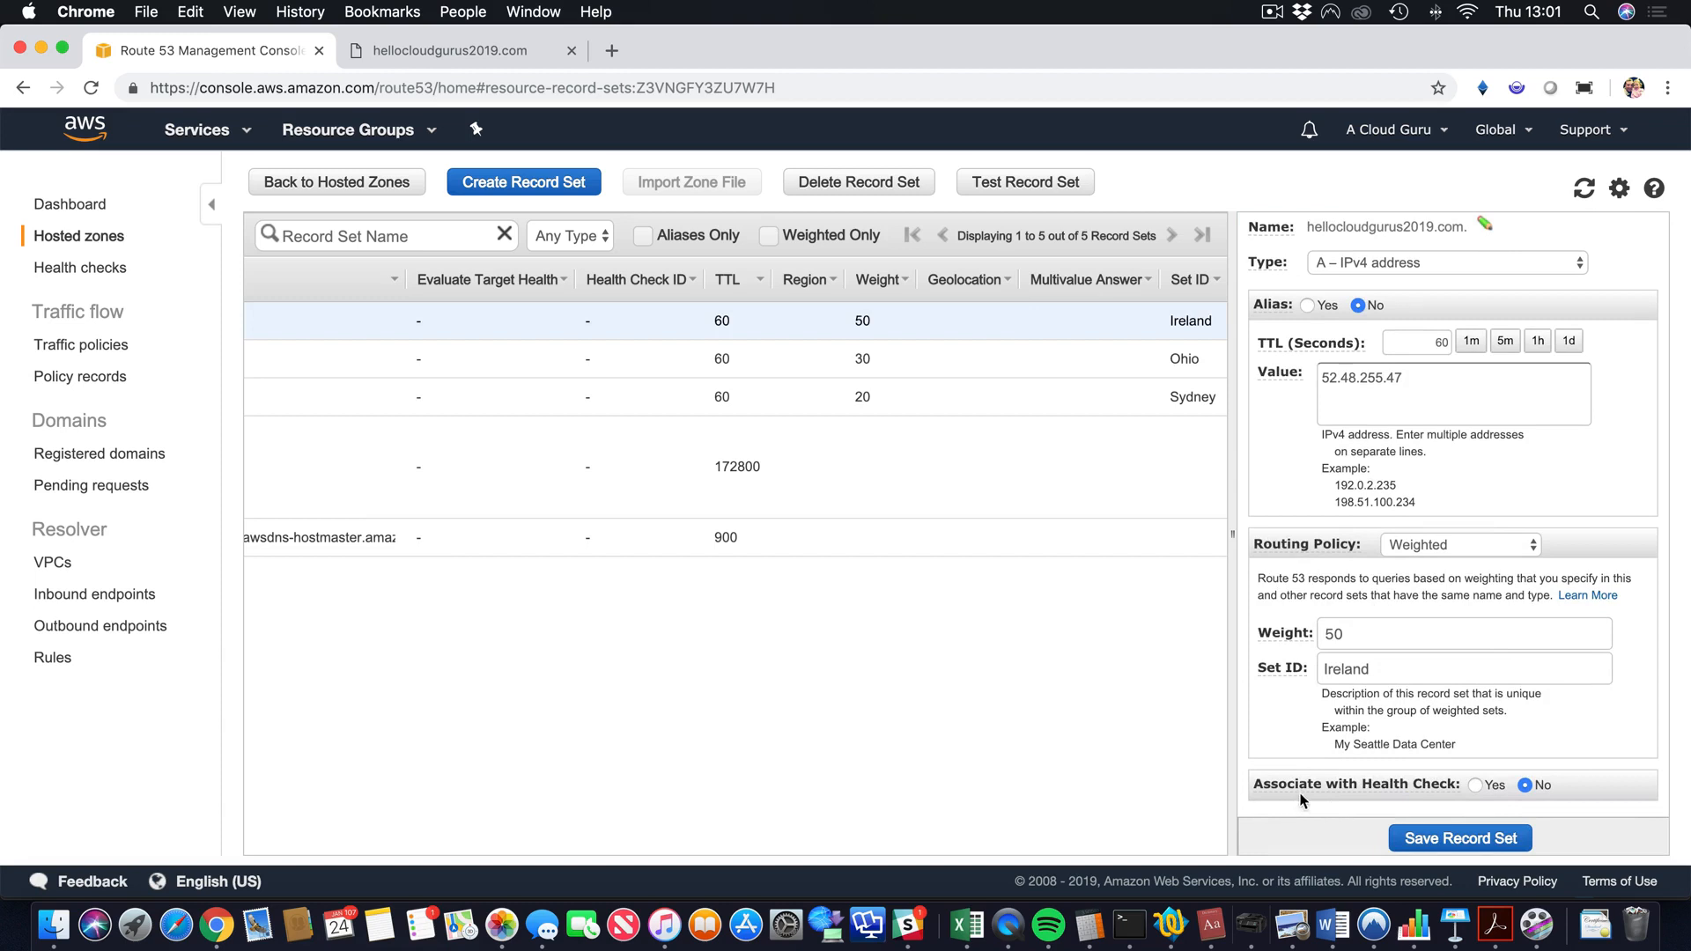
mouse_move(1407, 784)
left_click(1476, 785)
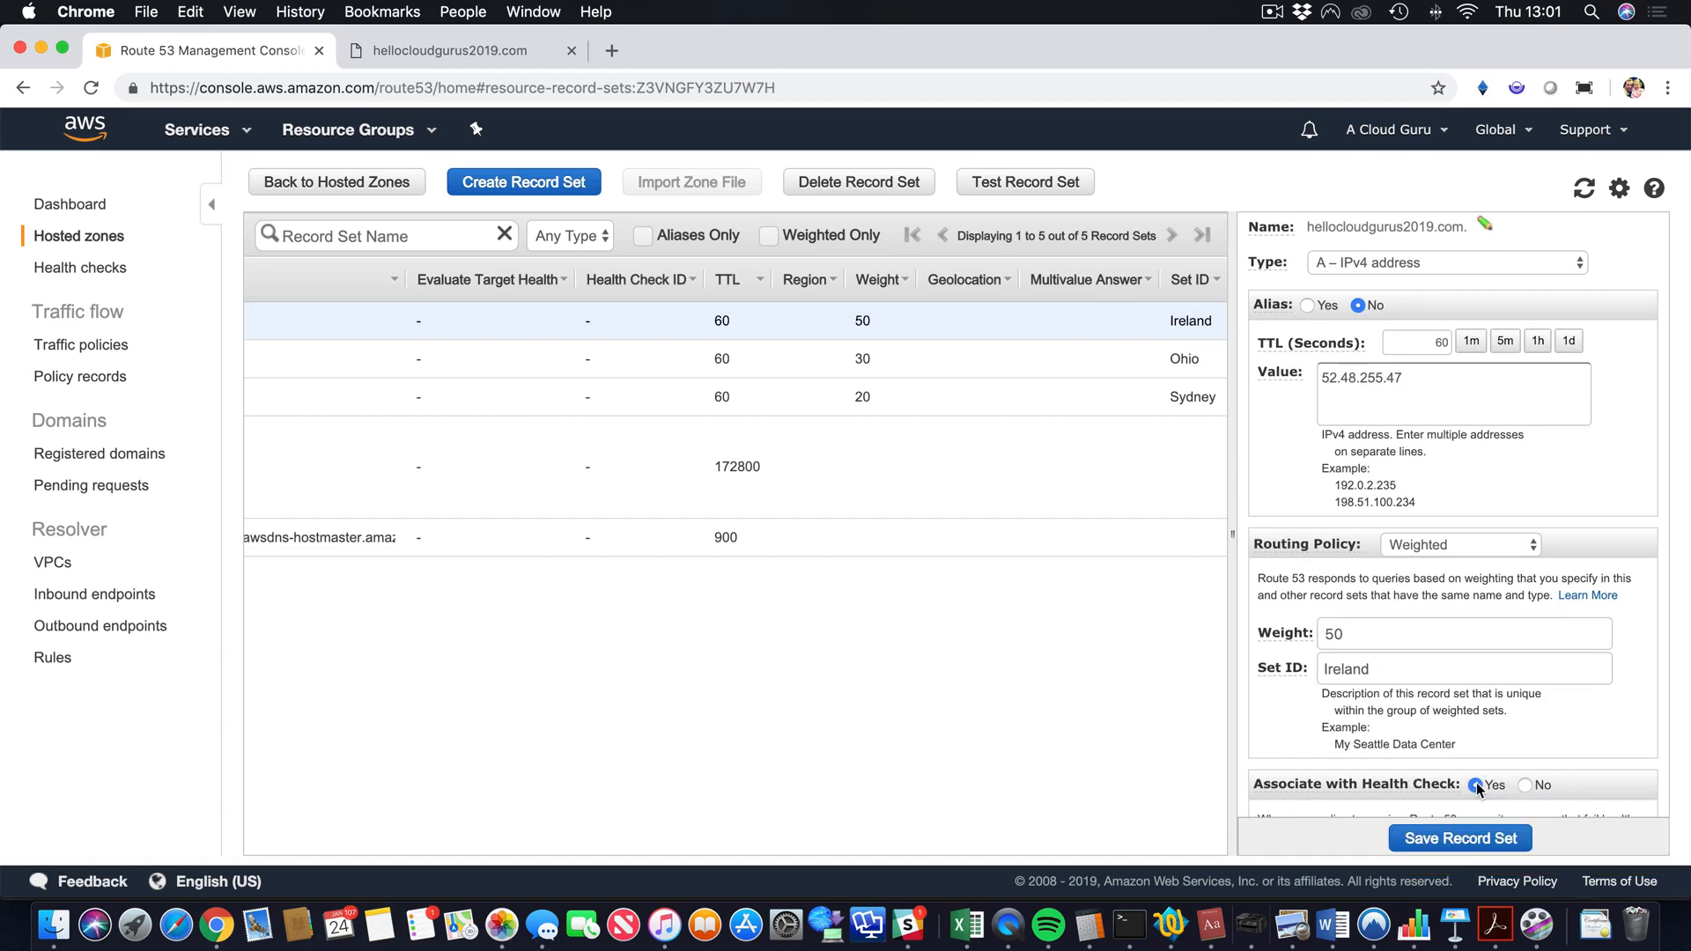
scroll(1477, 788, "down", 3)
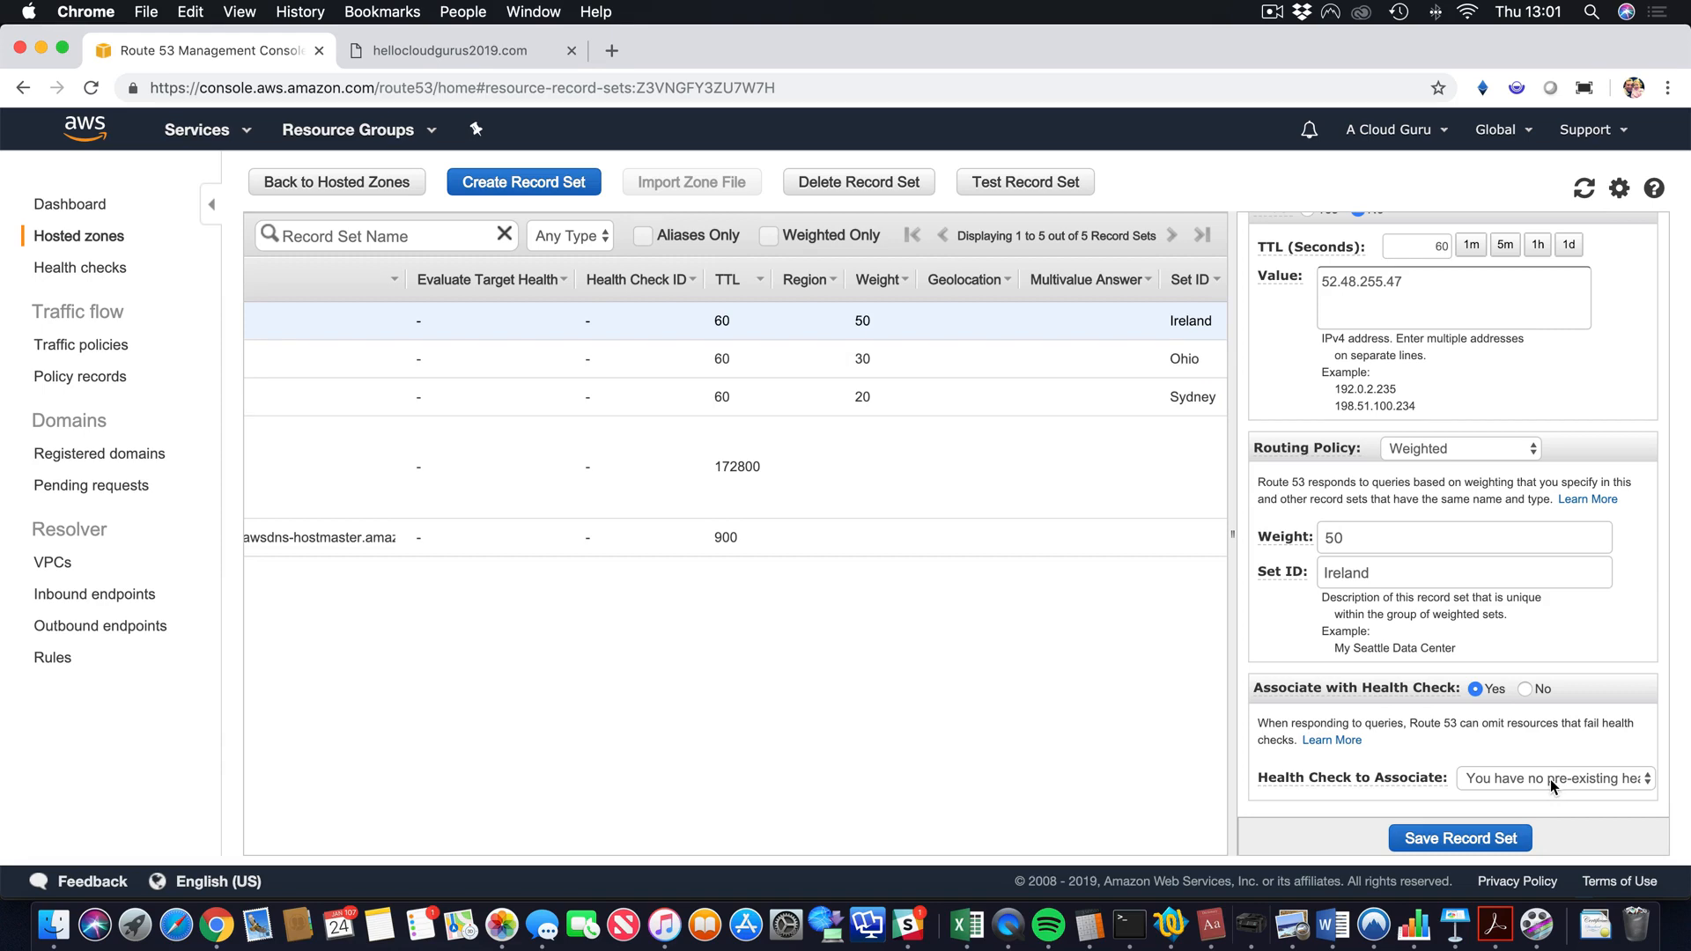
Start creating a Route 53 health check and name it Sydney.
left_click(116, 276)
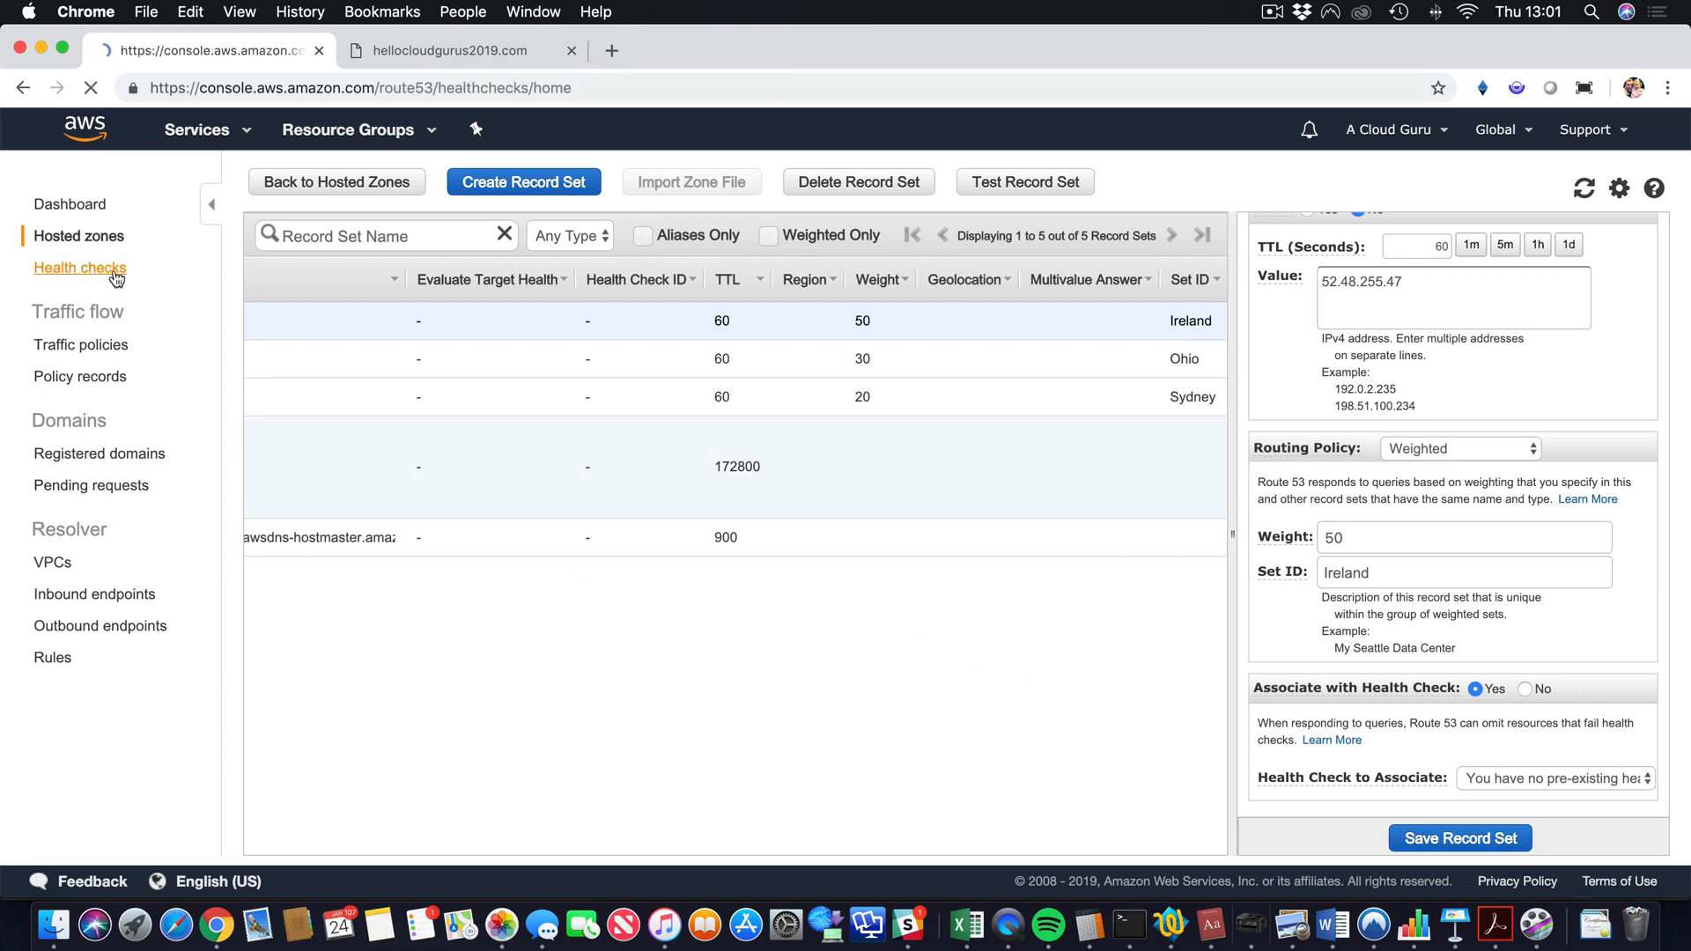
left_click(342, 318)
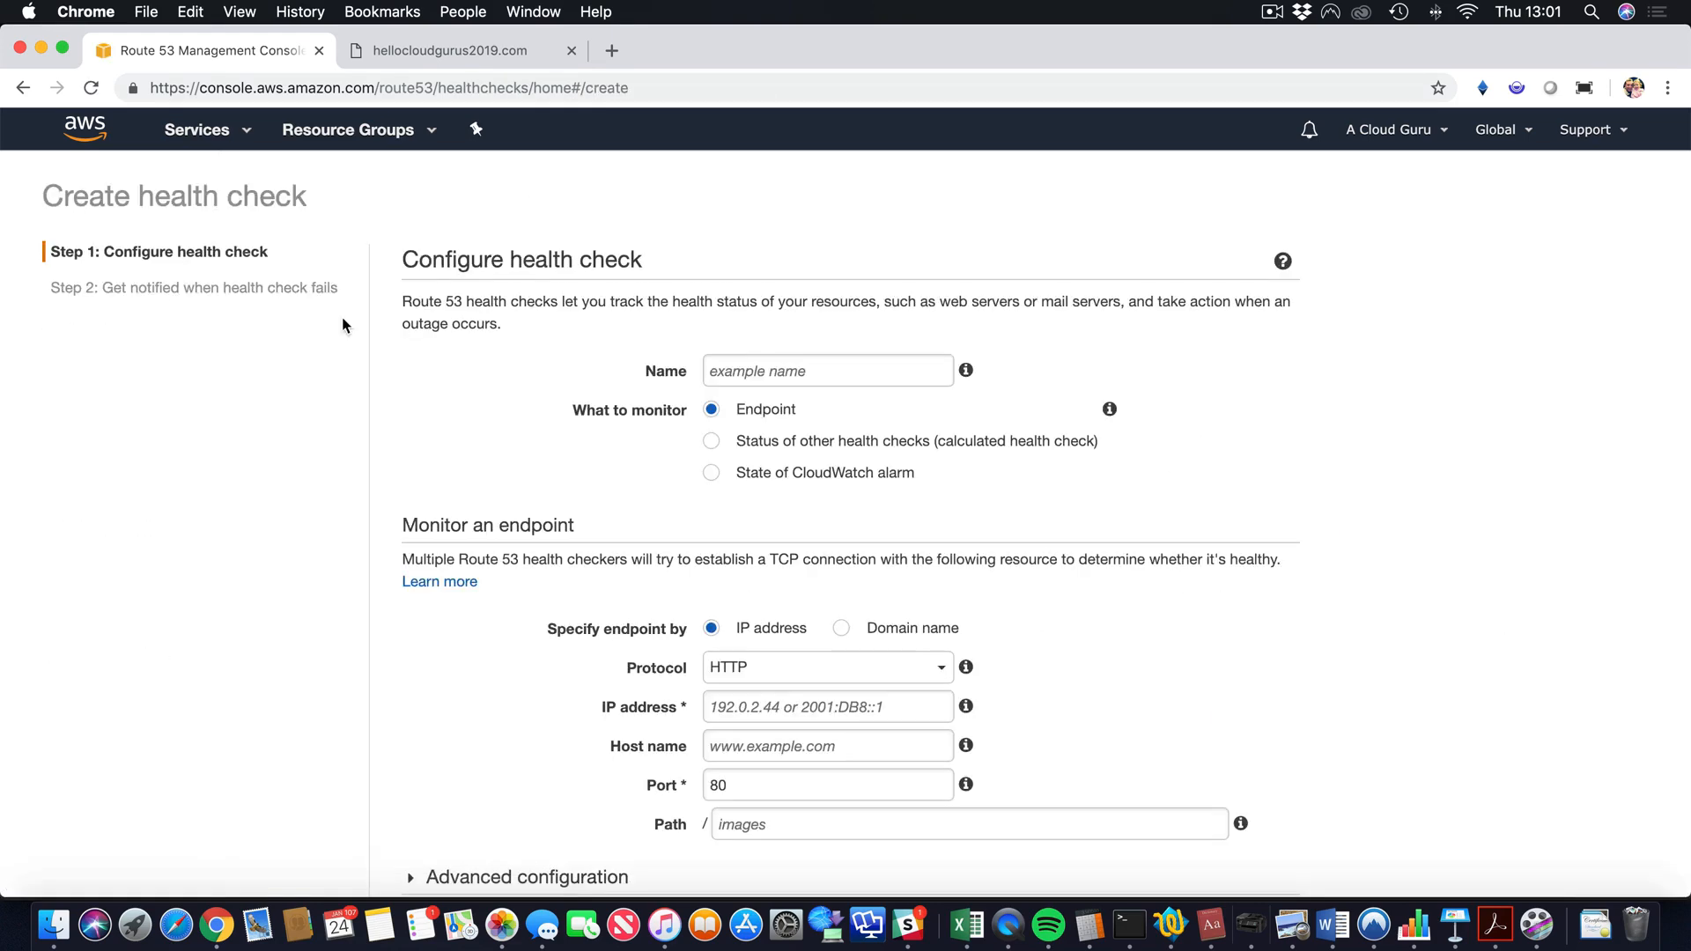
left_click(744, 363)
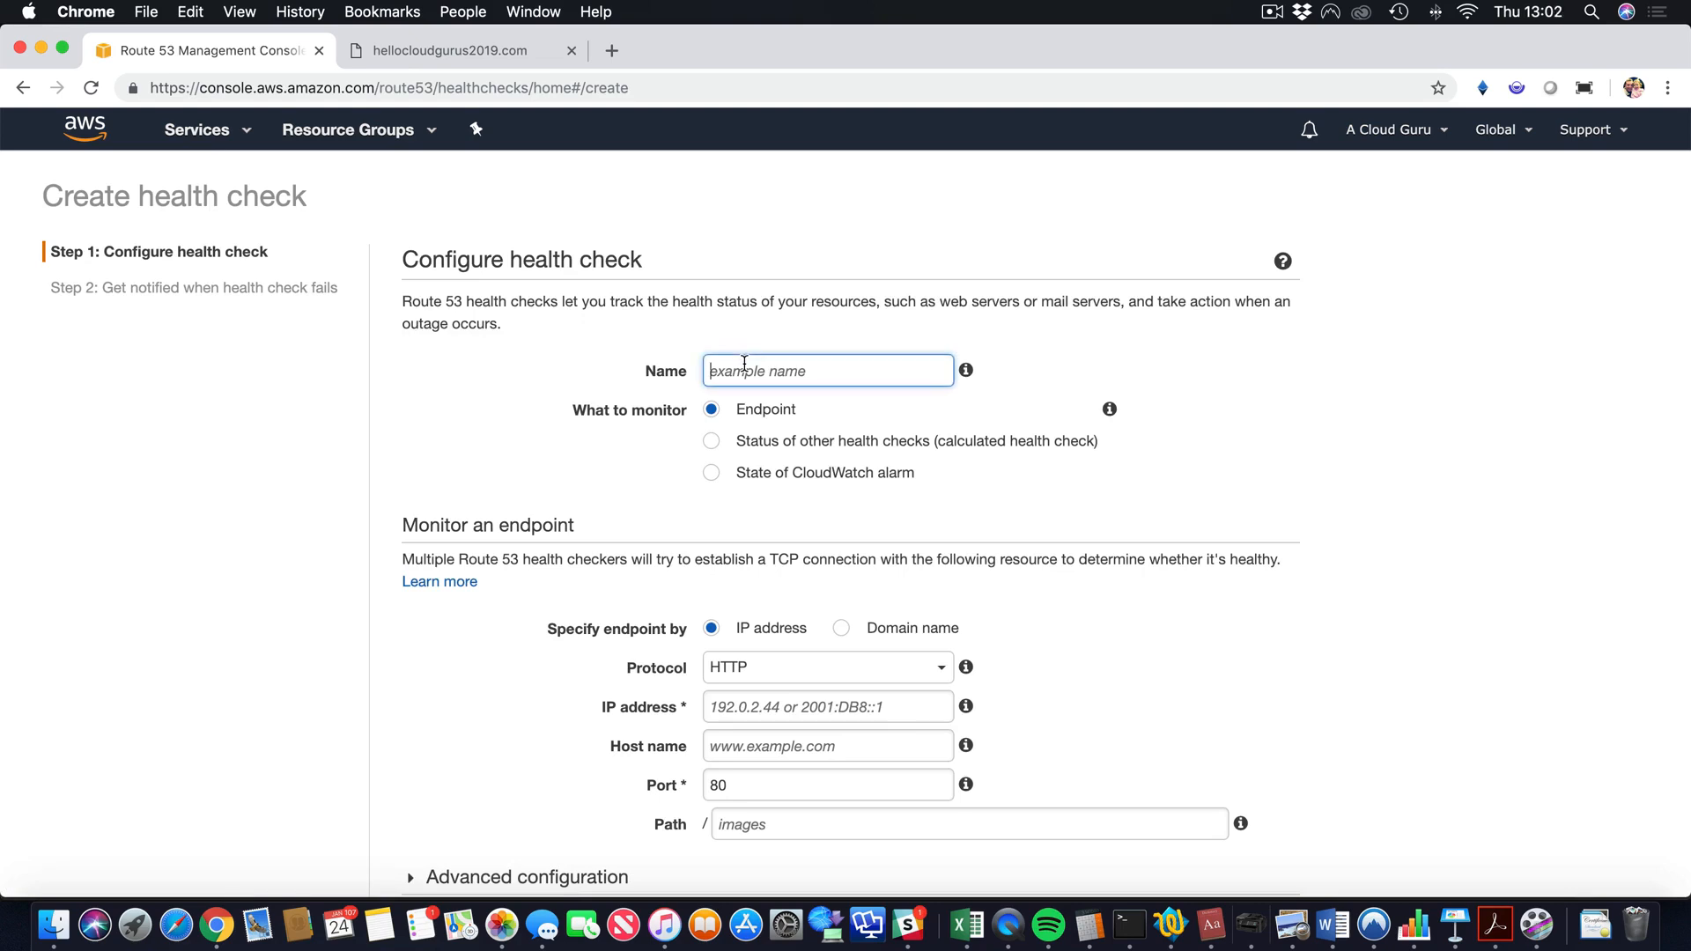
type("Sydney")
Set the monitored endpoint's IP address to 52.65.15.145 for the Sydney health check.
scroll(799, 411, "down", 2)
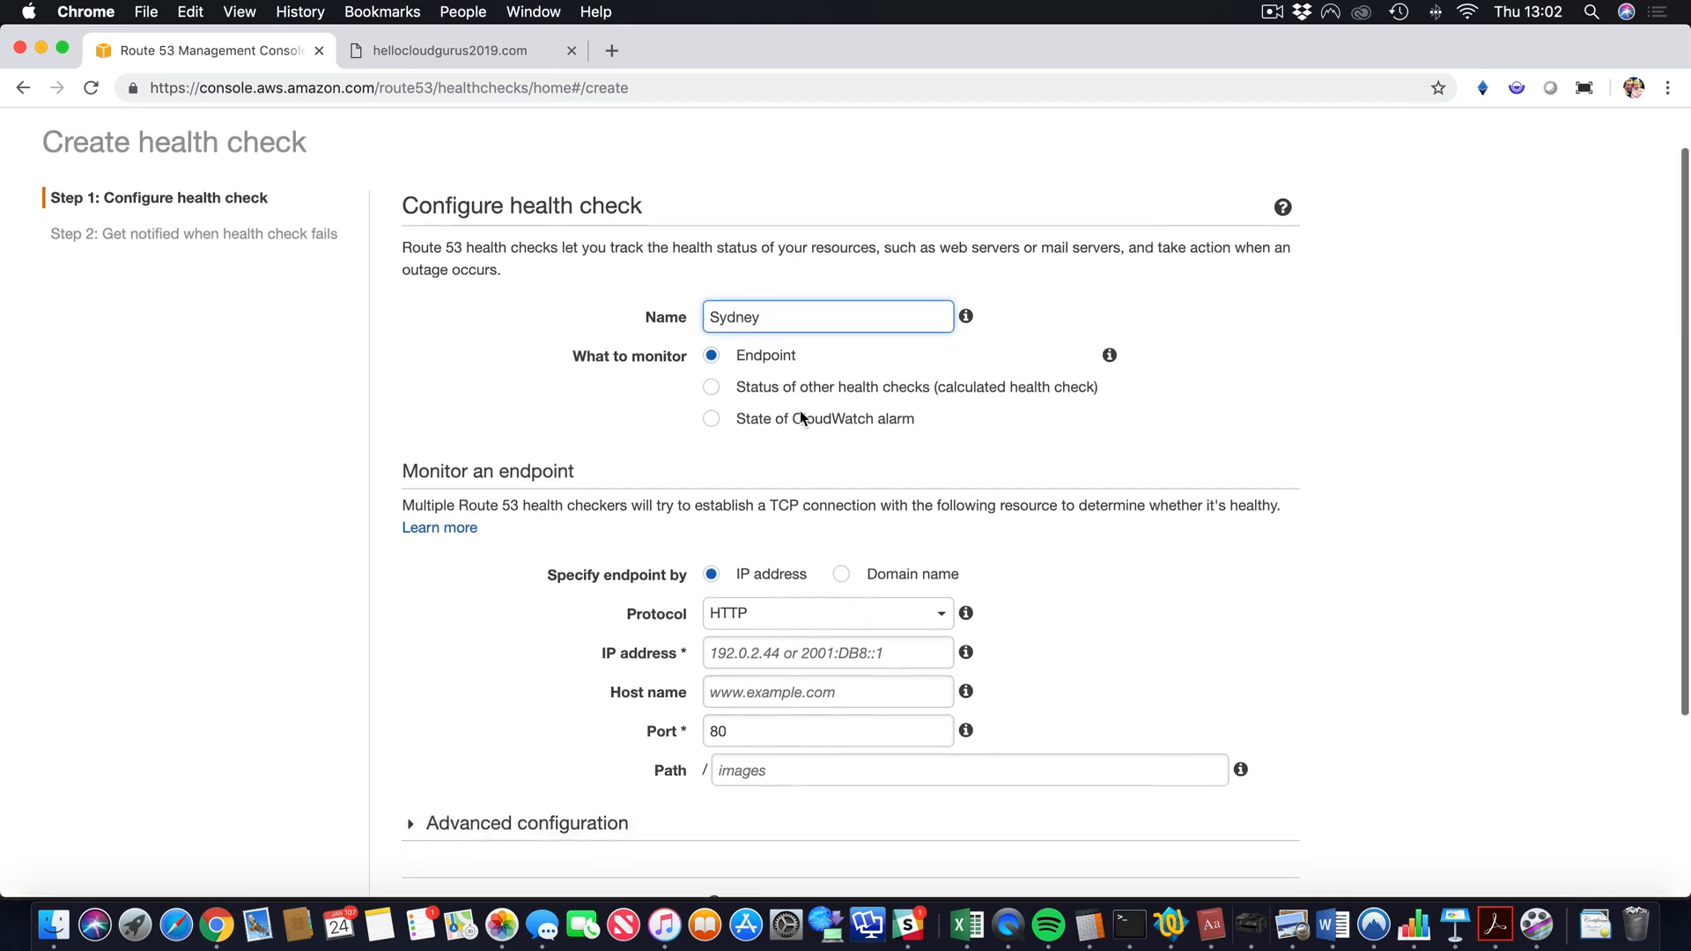
scroll(799, 418, "down", 3)
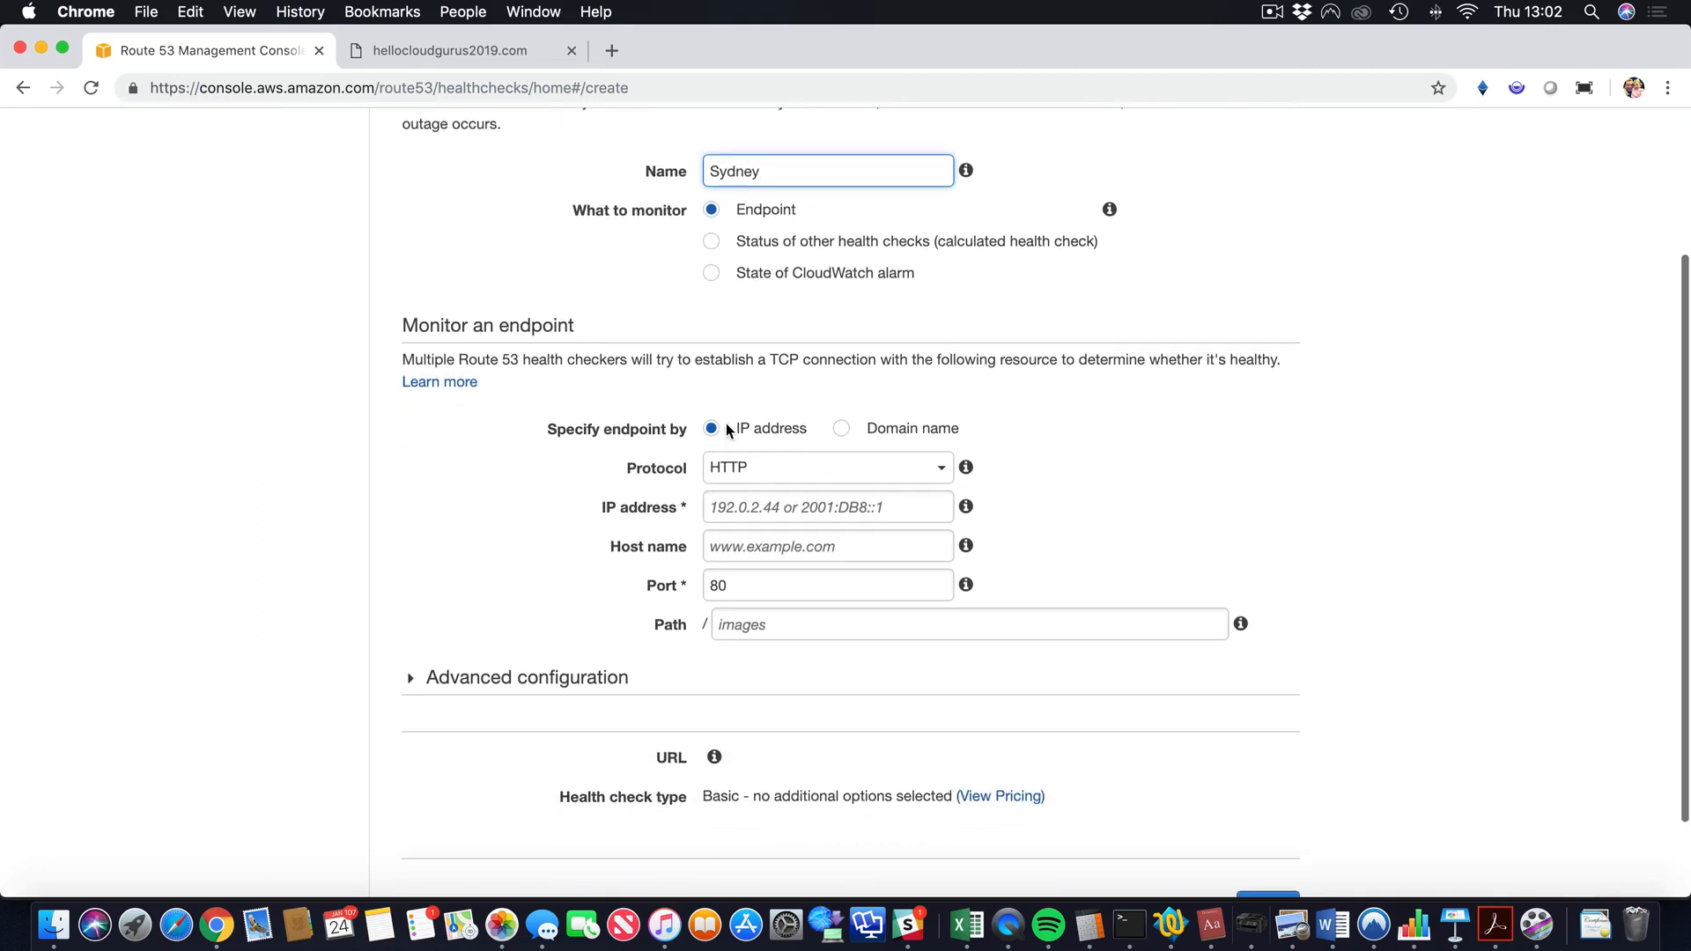
scroll(669, 431, "down", 3)
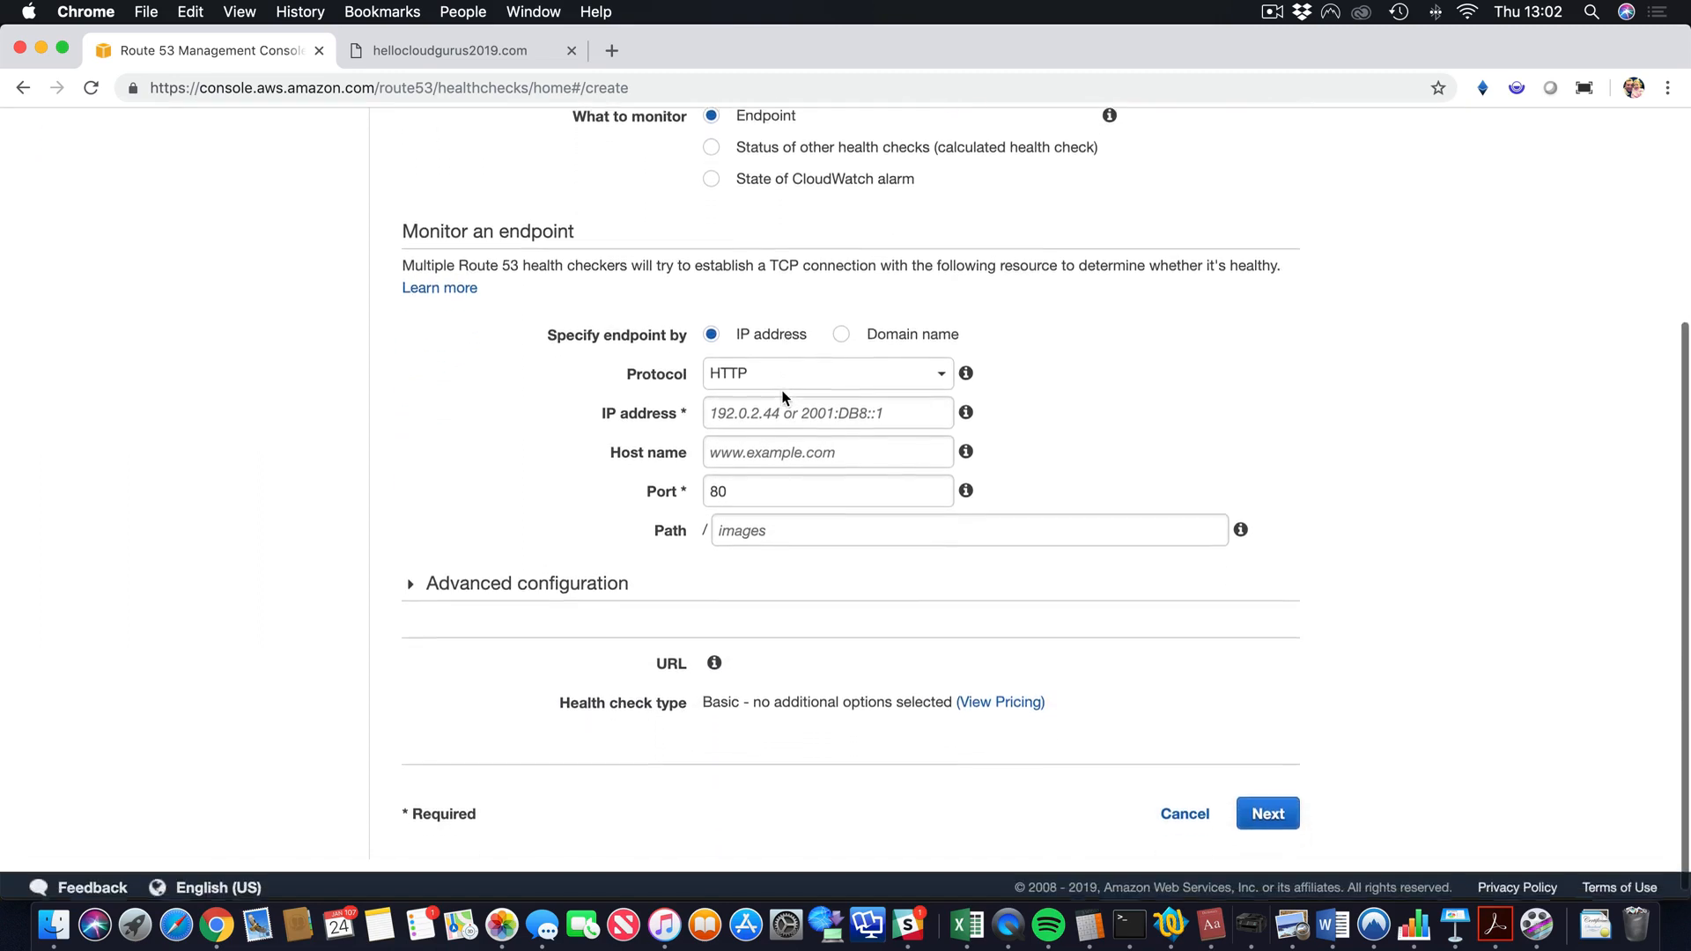
left_click(778, 405)
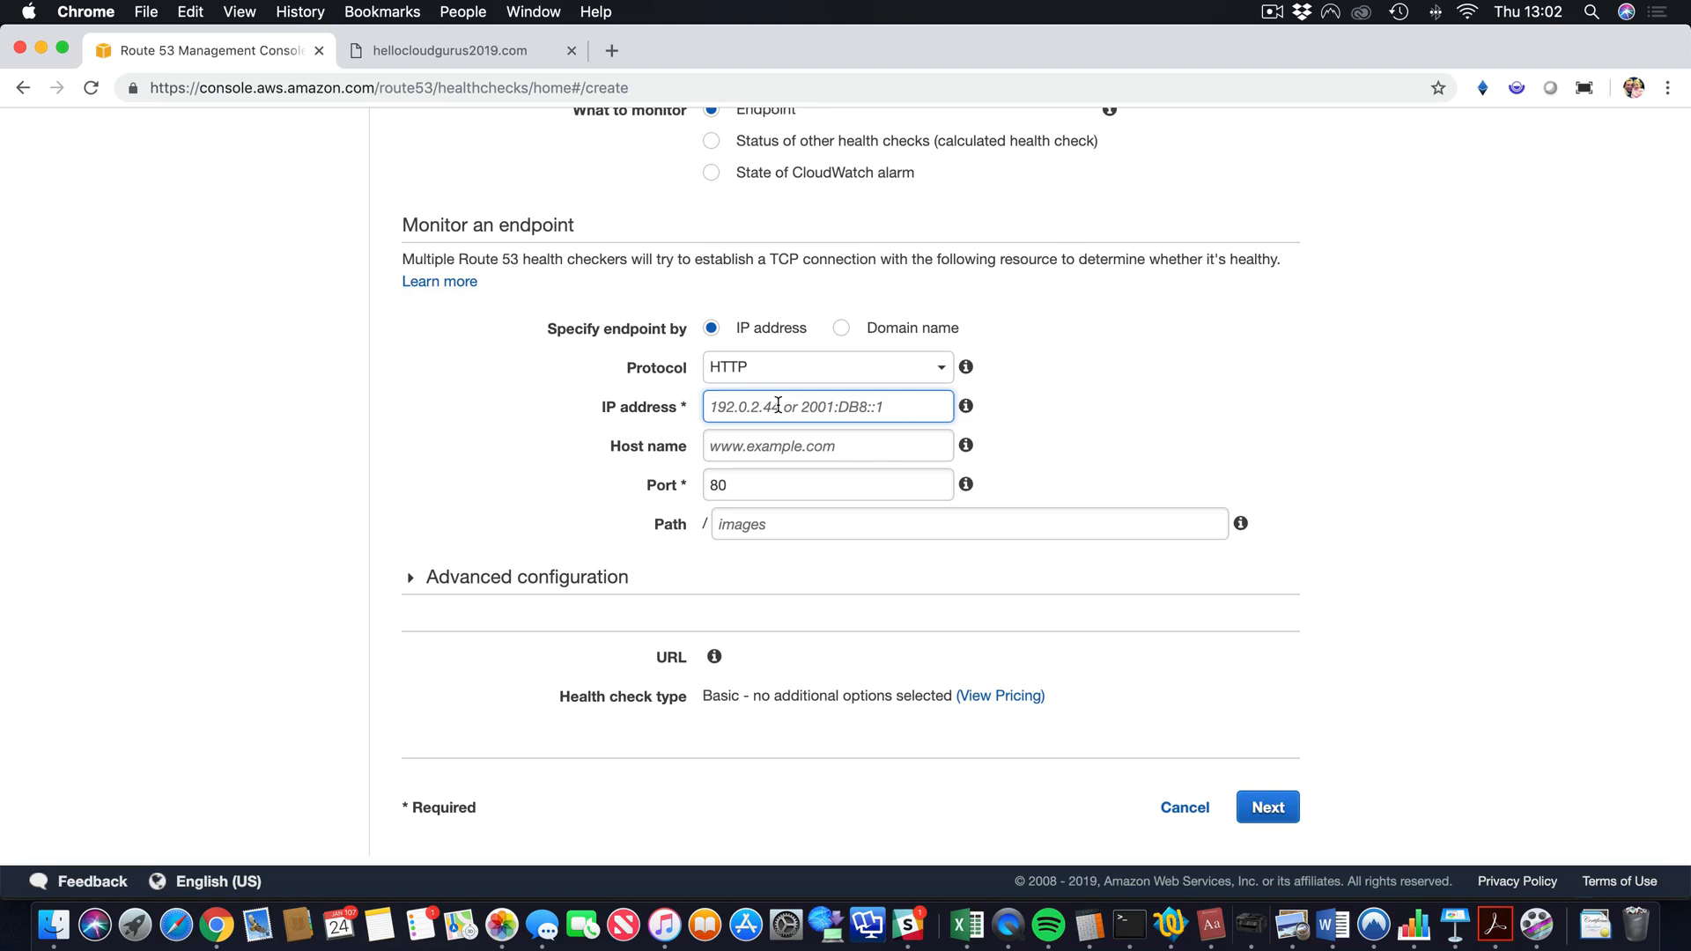
type("52.")
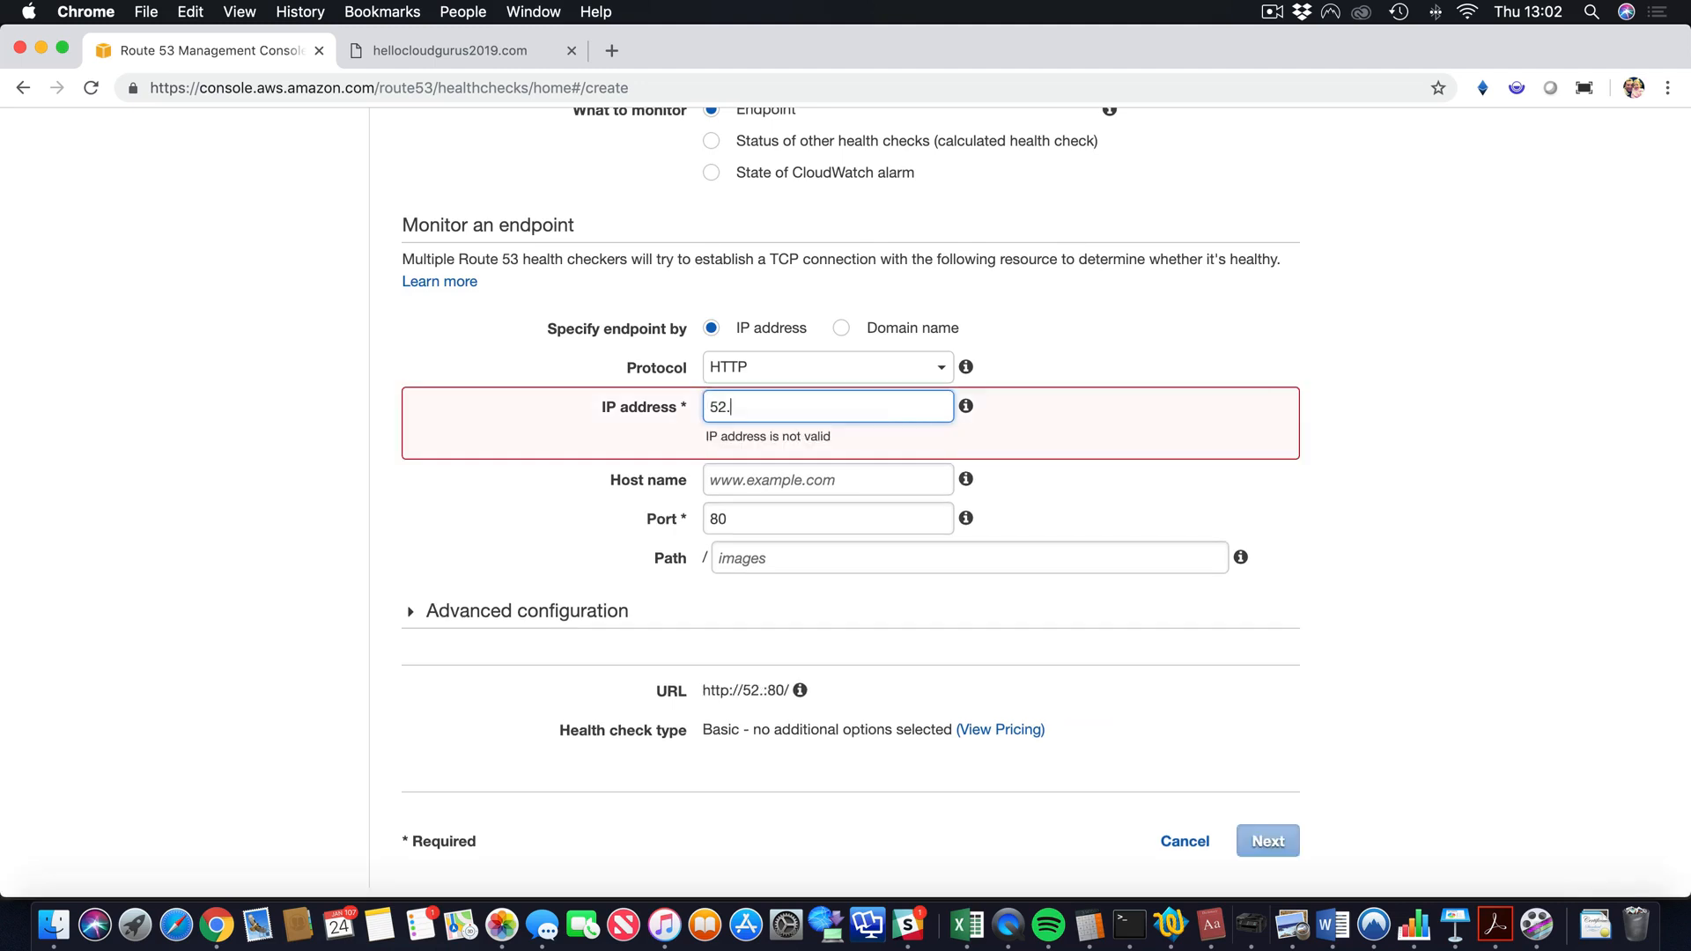
type("65.15.145")
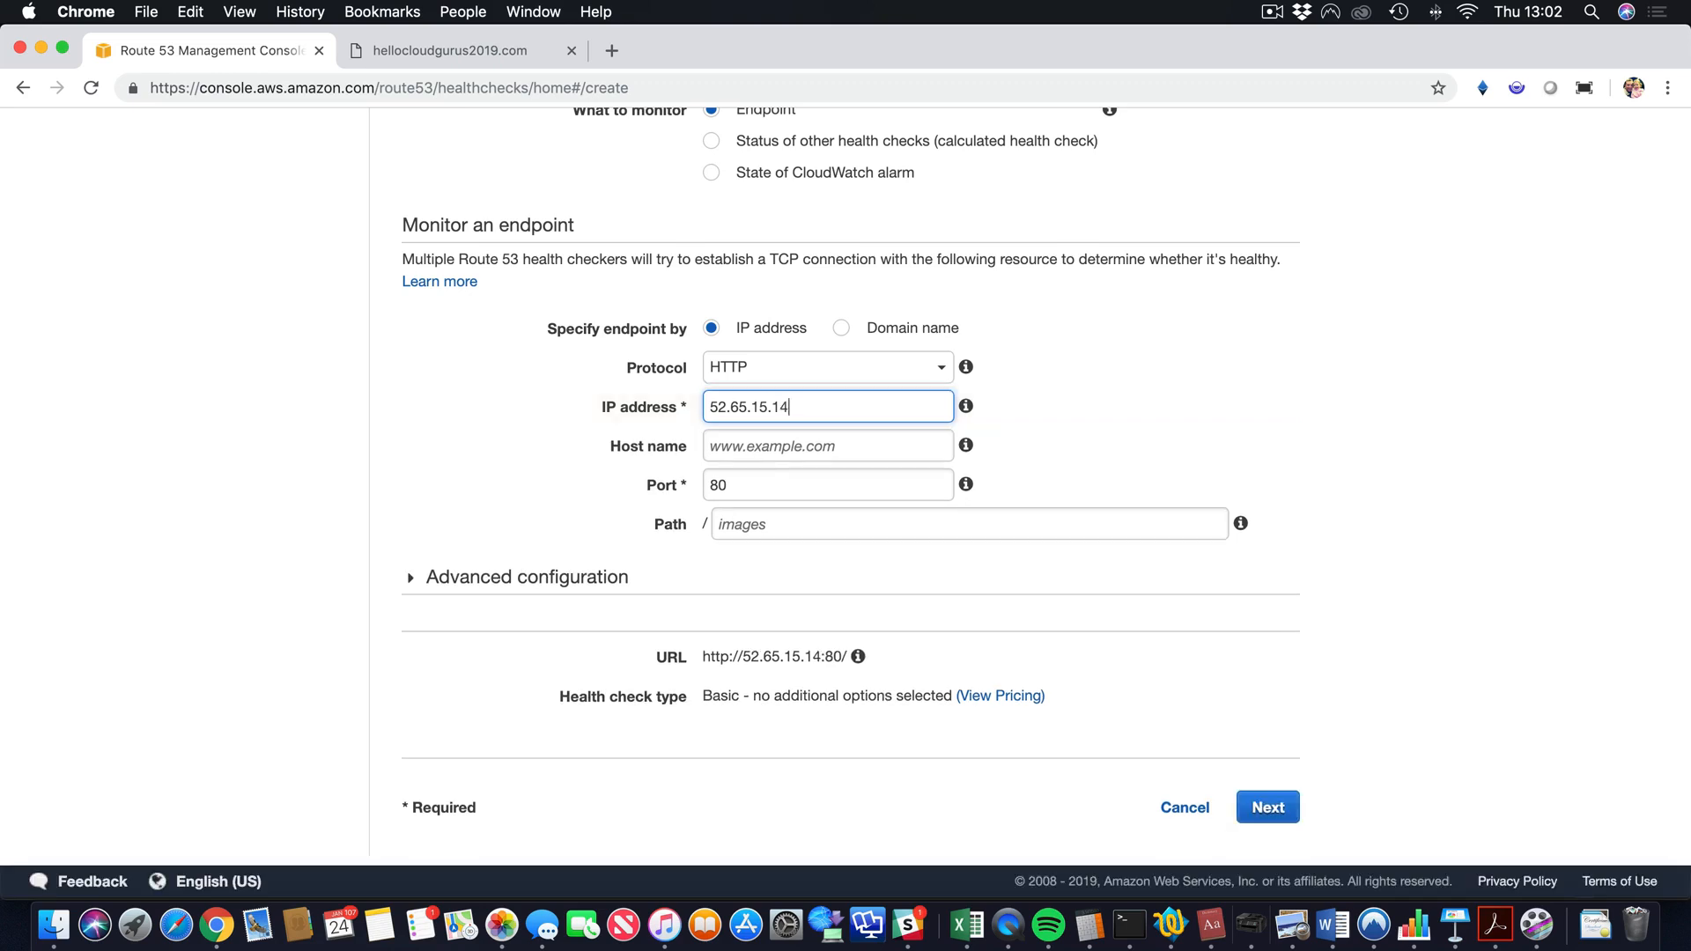
key("Tab")
Set the endpoint's host name to hellocloudgurus2019.com and its path to index.html.
mouse_move(965, 449)
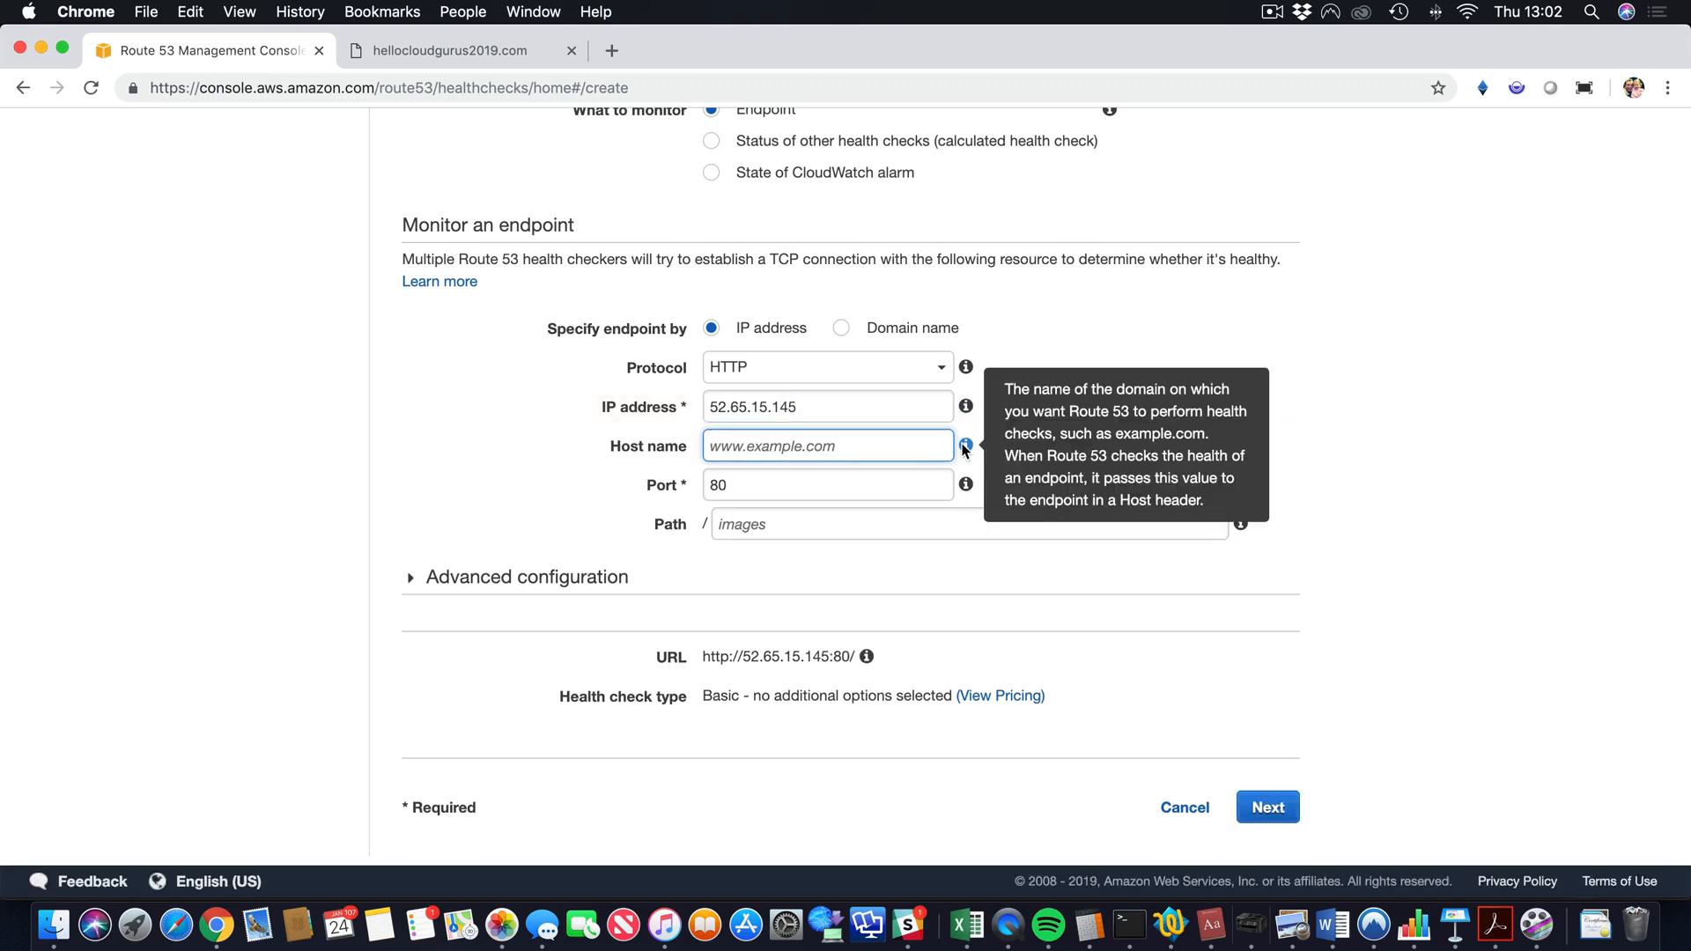
type("hellocloudgurus2019.")
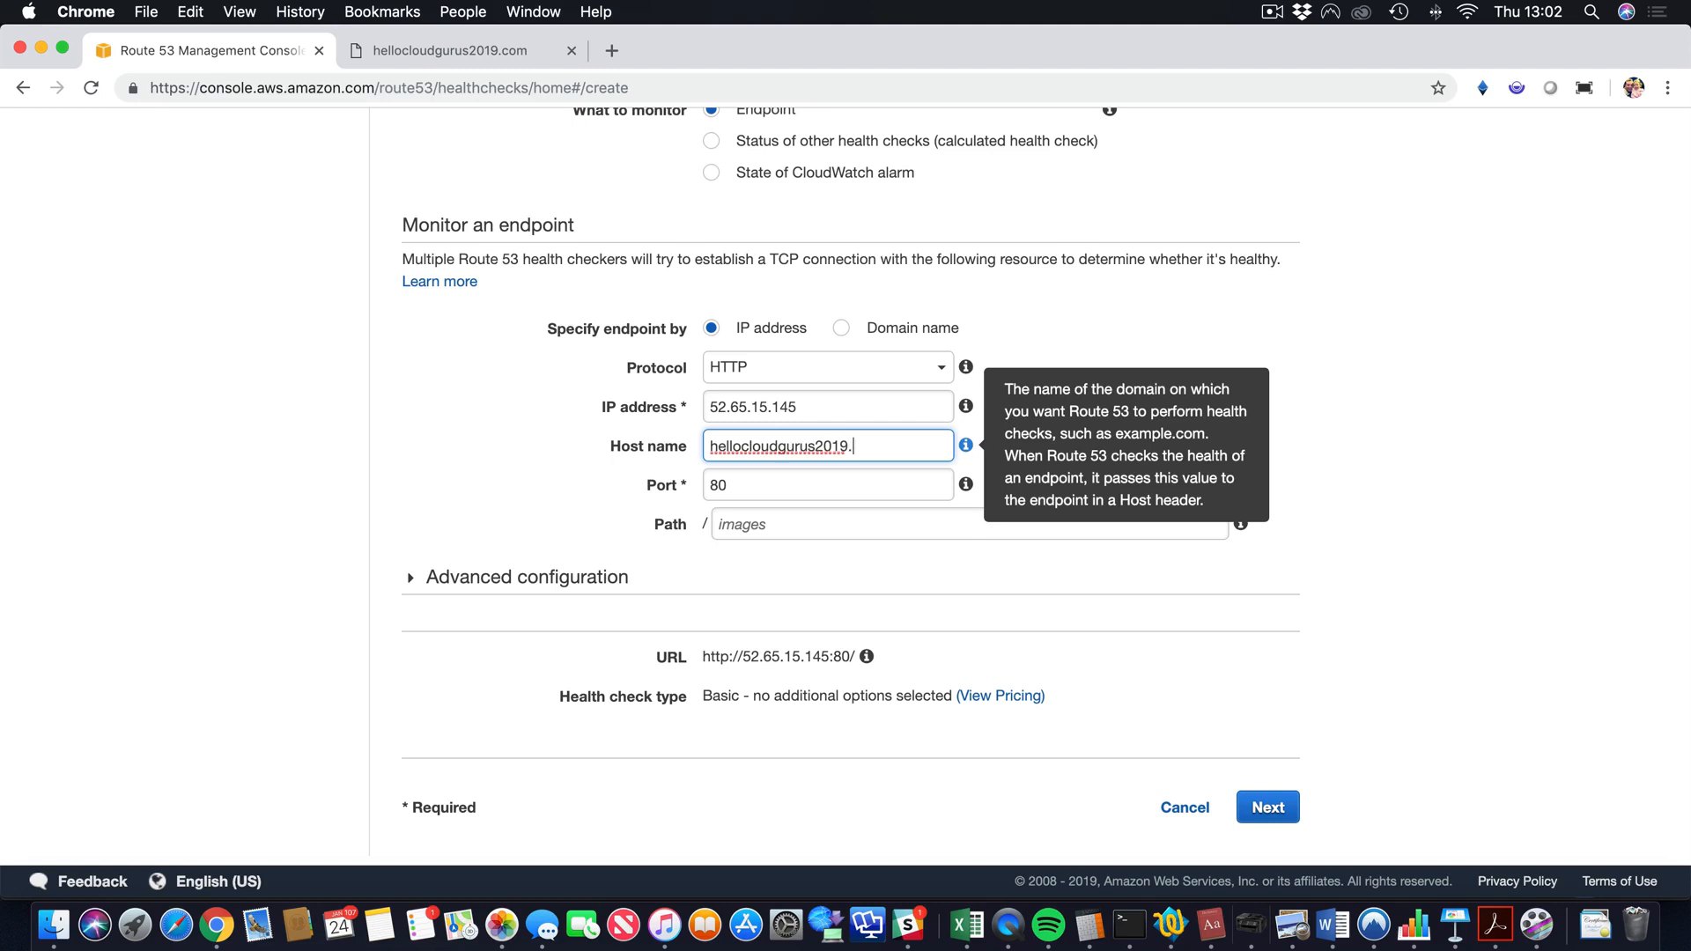
type("com")
left_click(1261, 431)
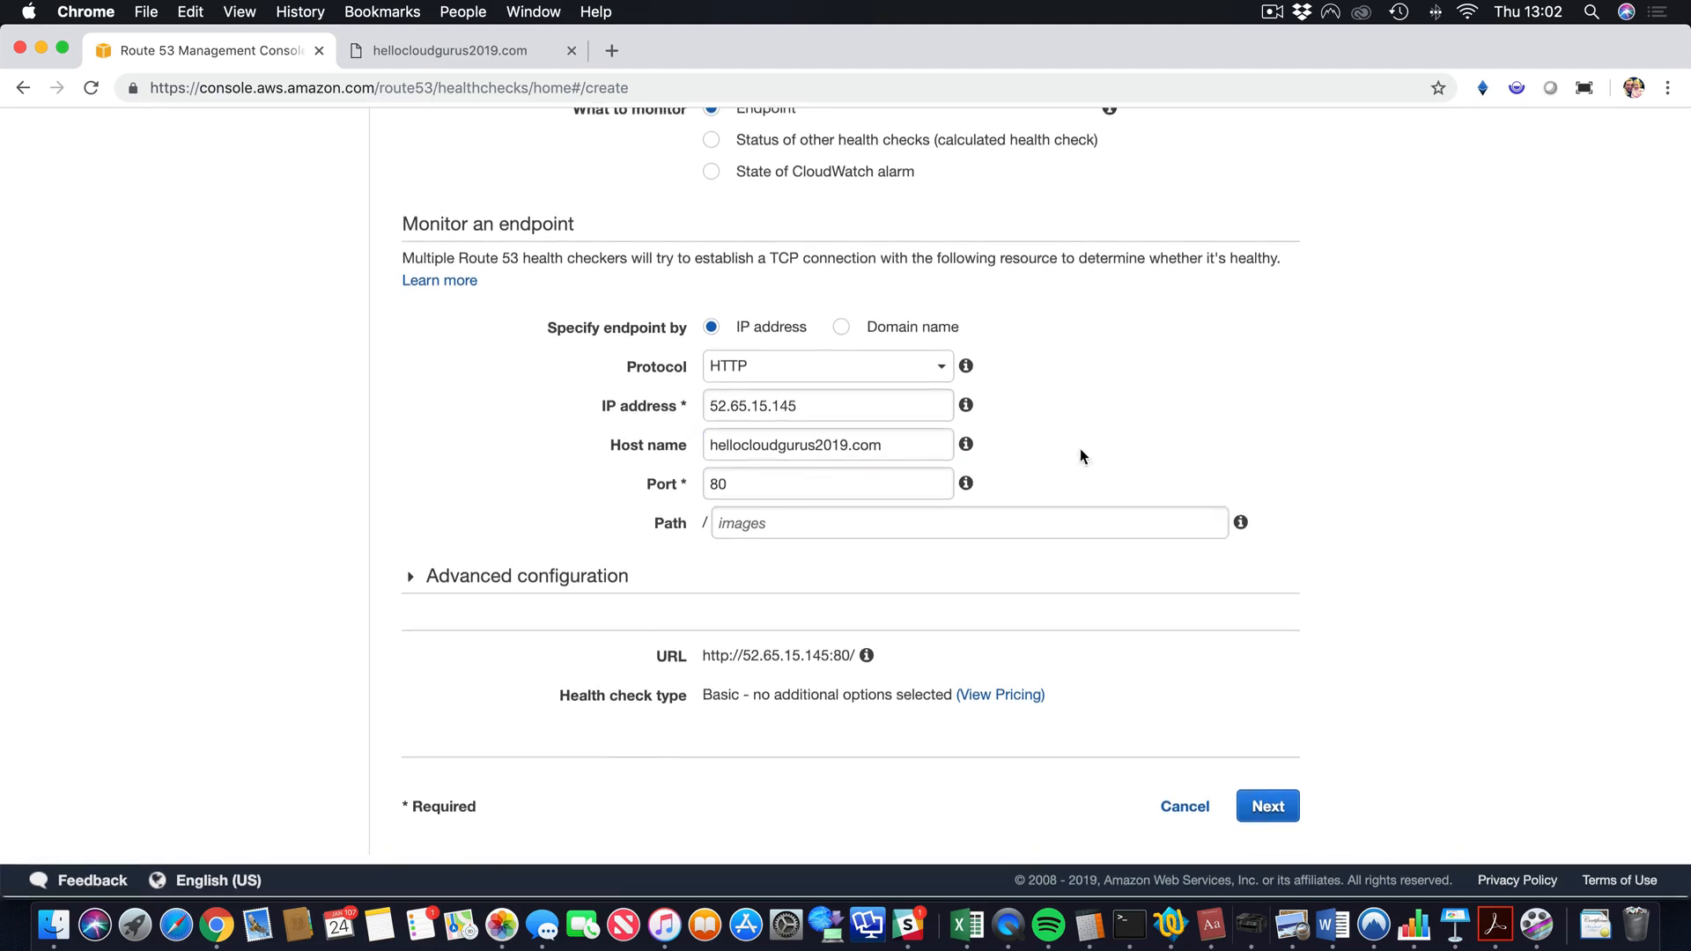
left_click(746, 521)
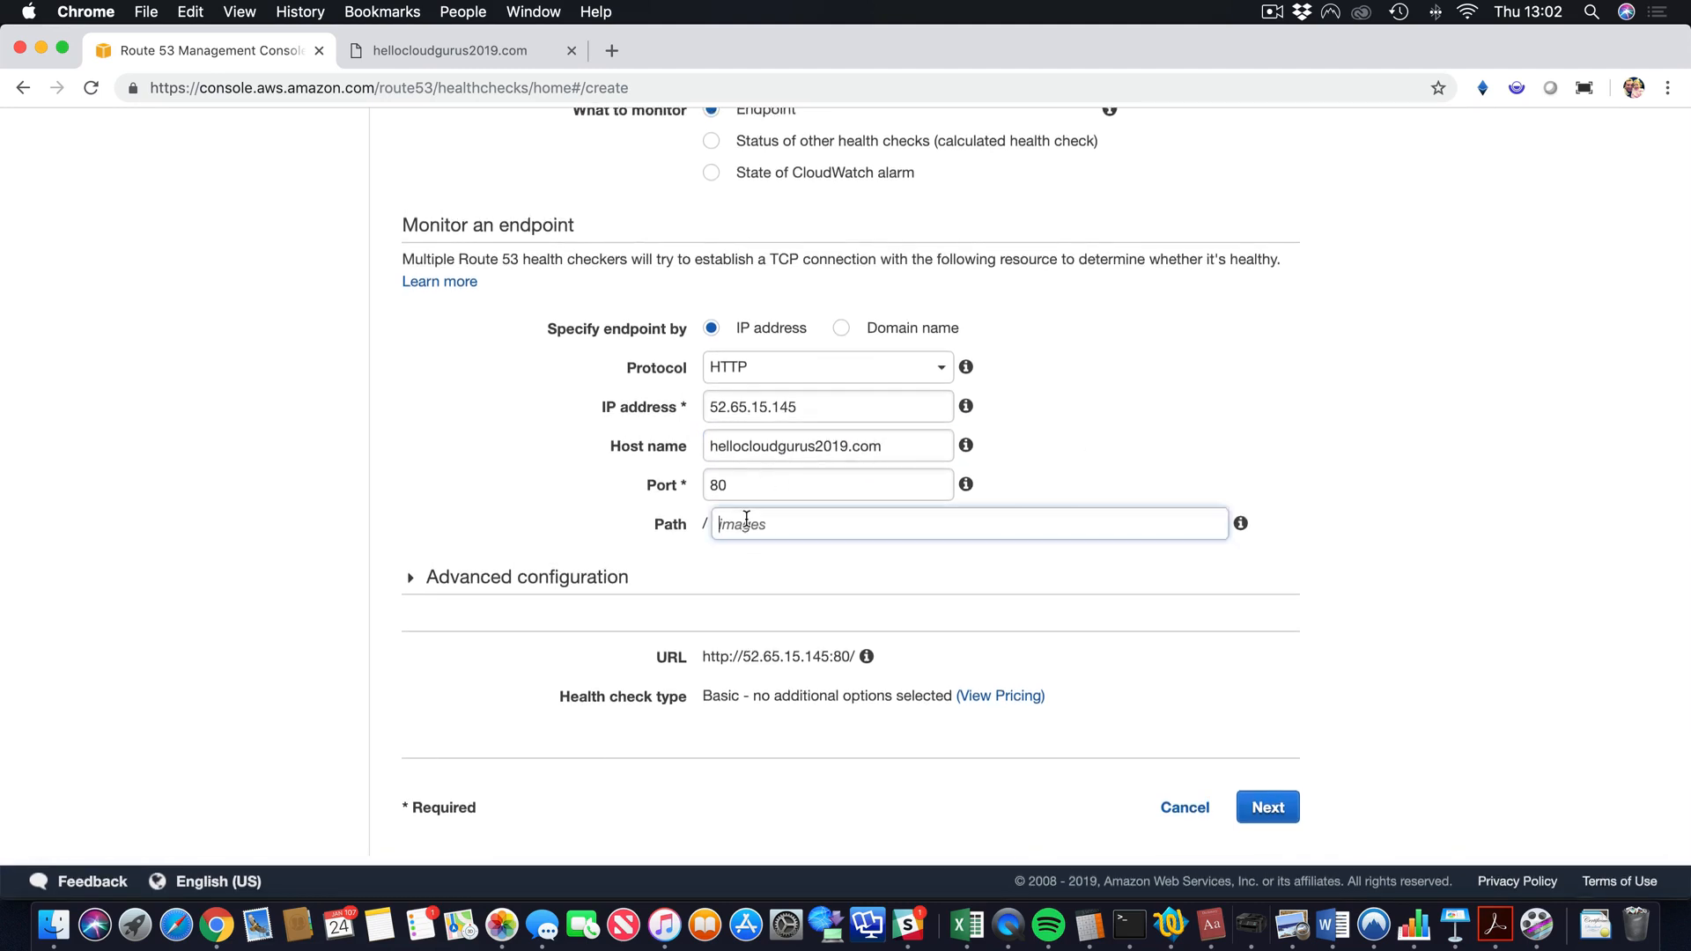
type("index.")
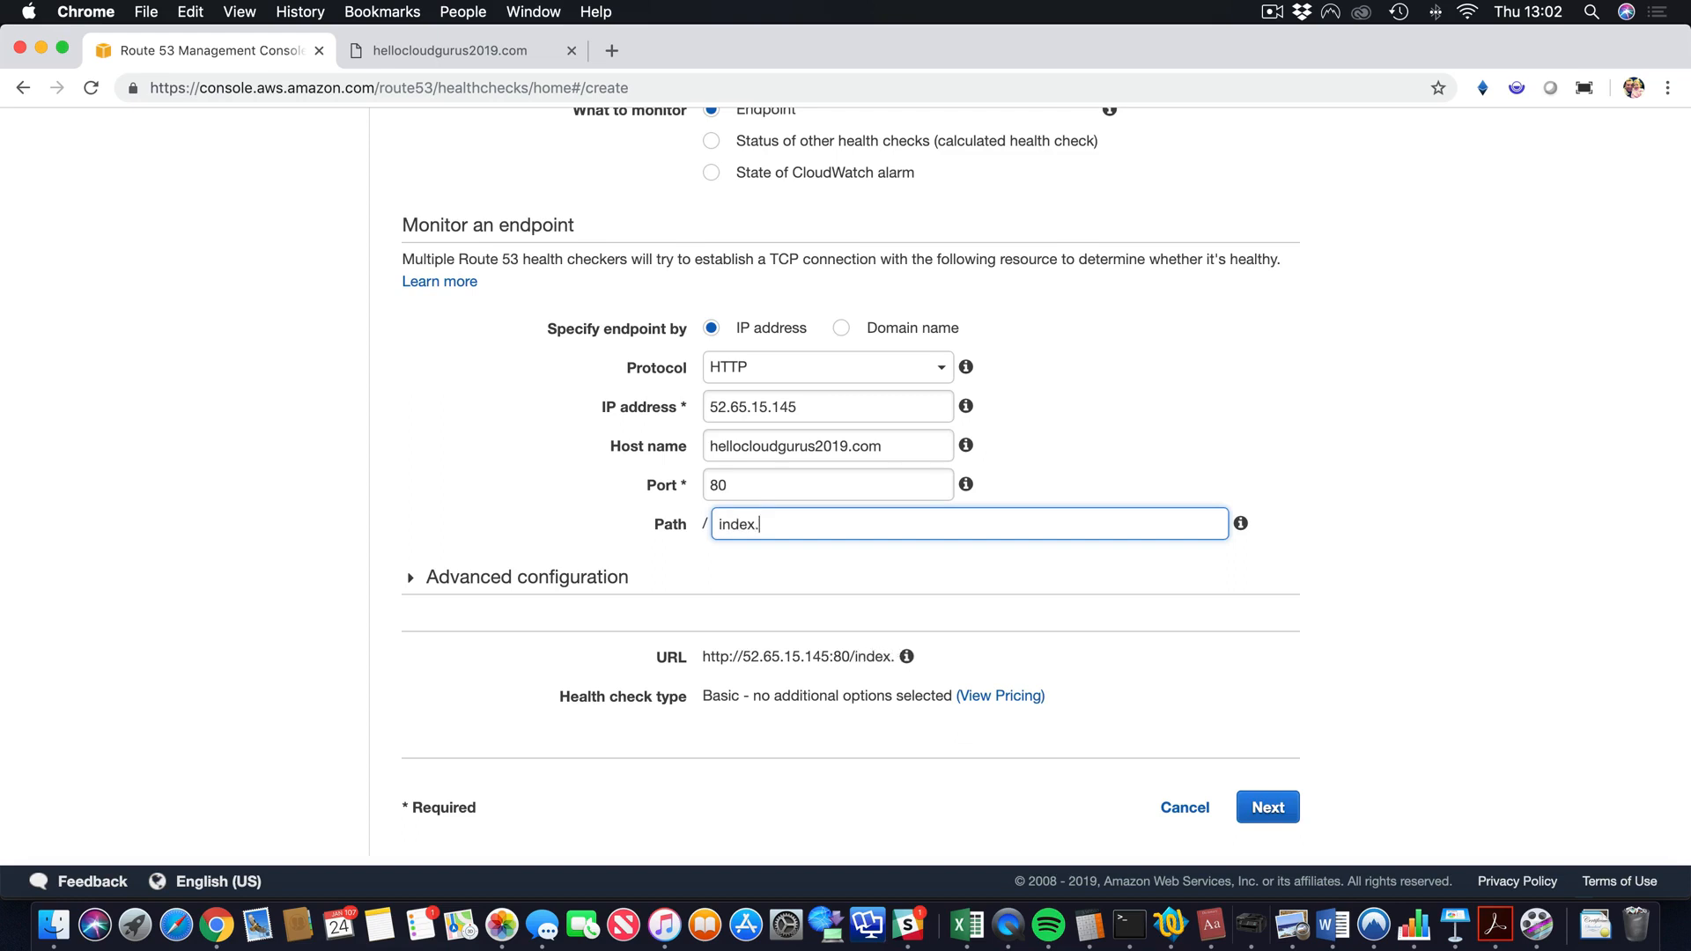
type("html")
left_click(1206, 432)
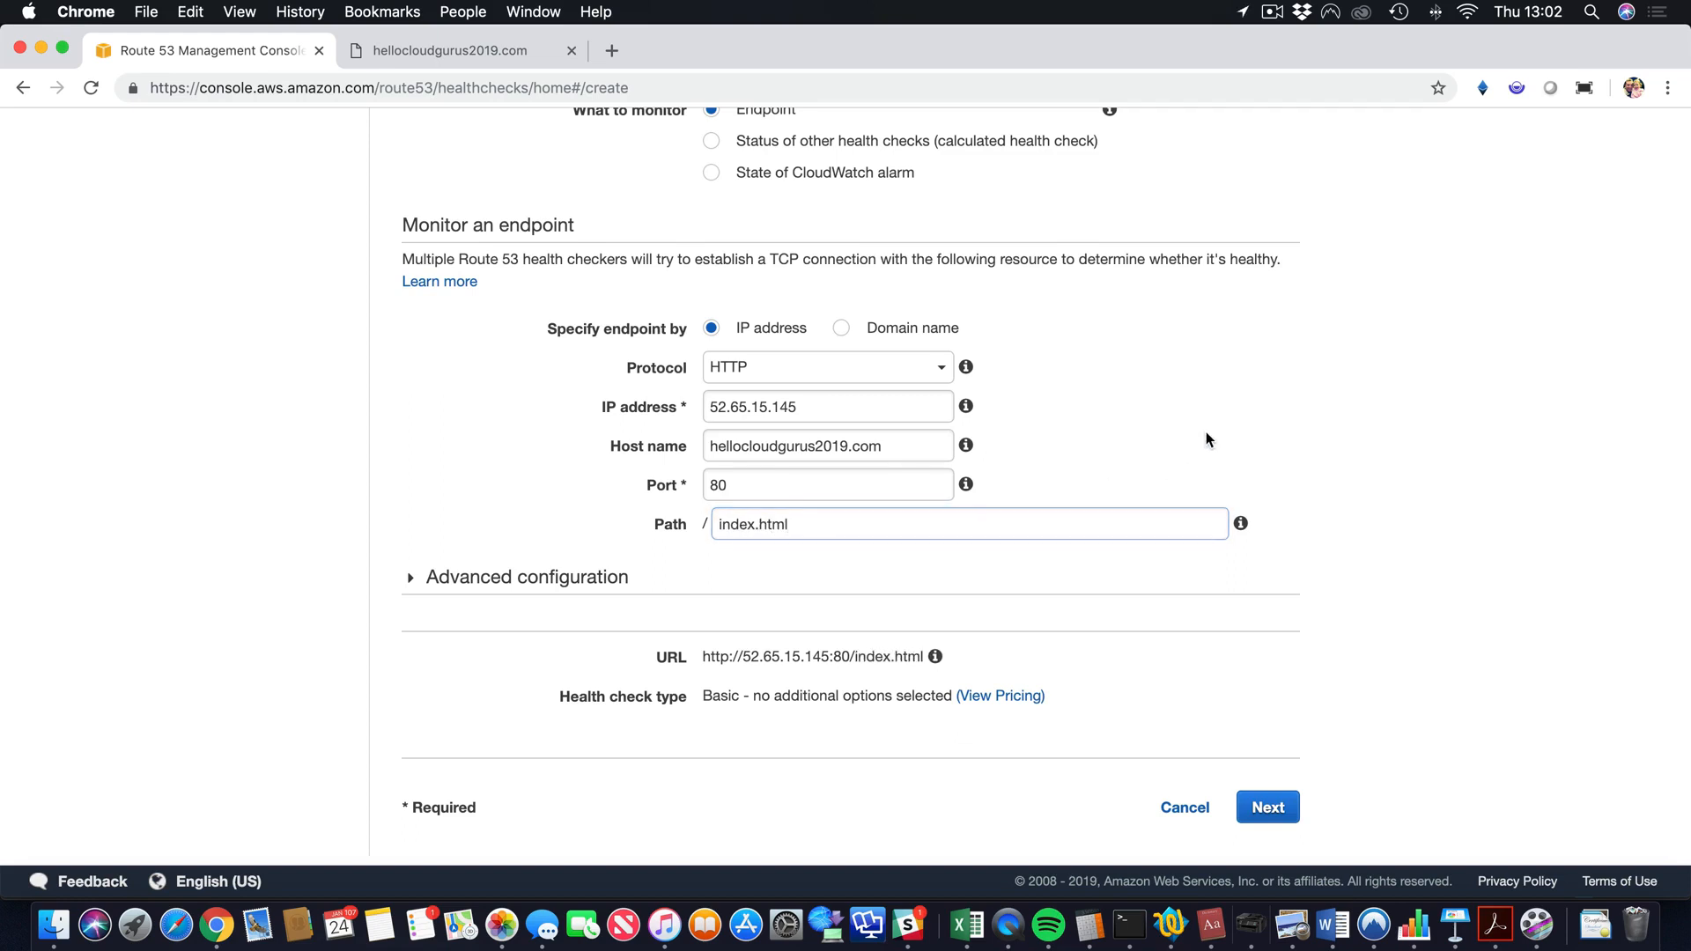
Set the health check's advanced options to a fast 10-second request interval and a failure threshold of 2.
left_click(510, 576)
scroll(509, 584, "down", 3)
scroll(509, 583, "down", 3)
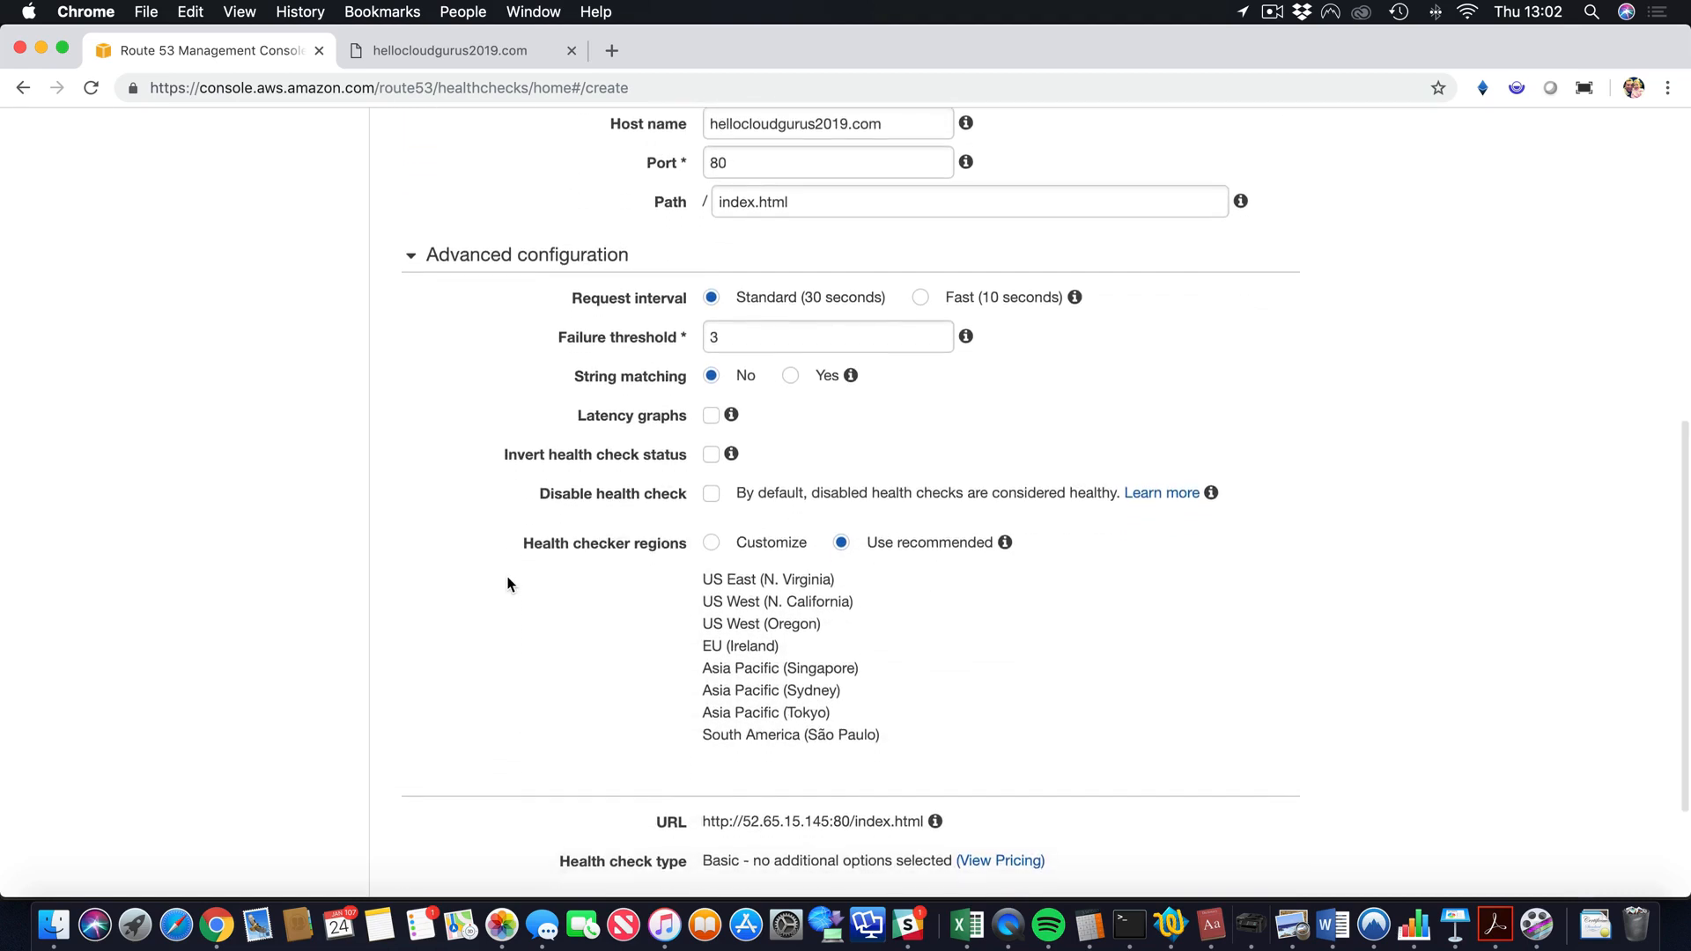
scroll(507, 577, "down", 1)
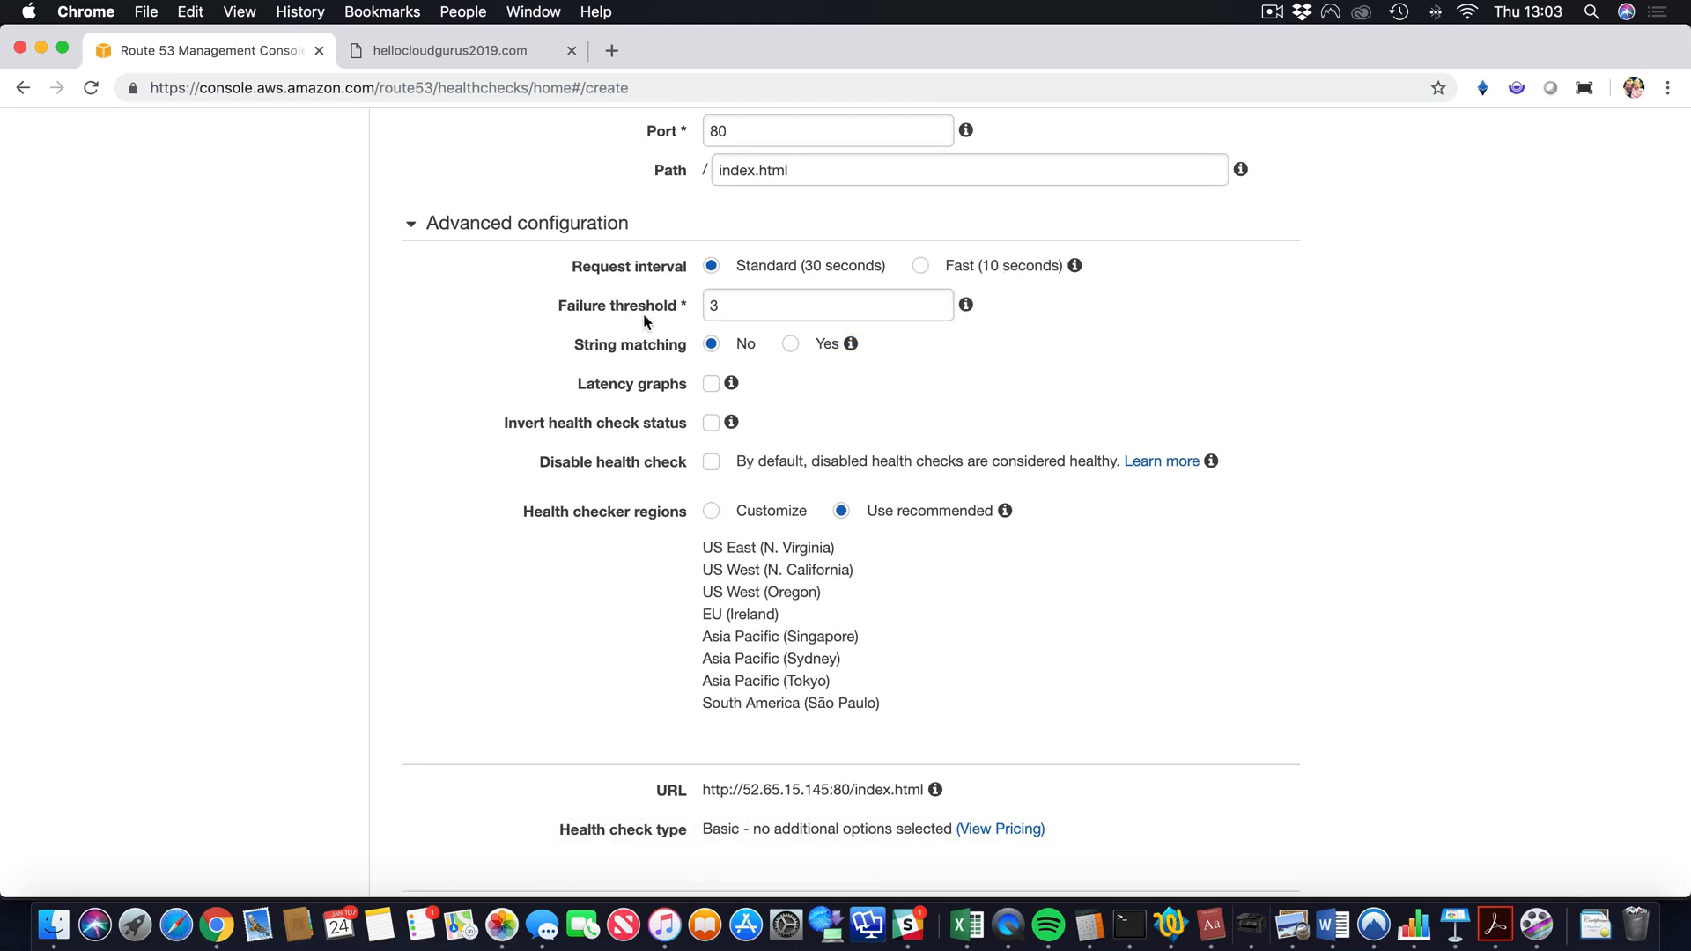
left_click(921, 267)
left_click(769, 305)
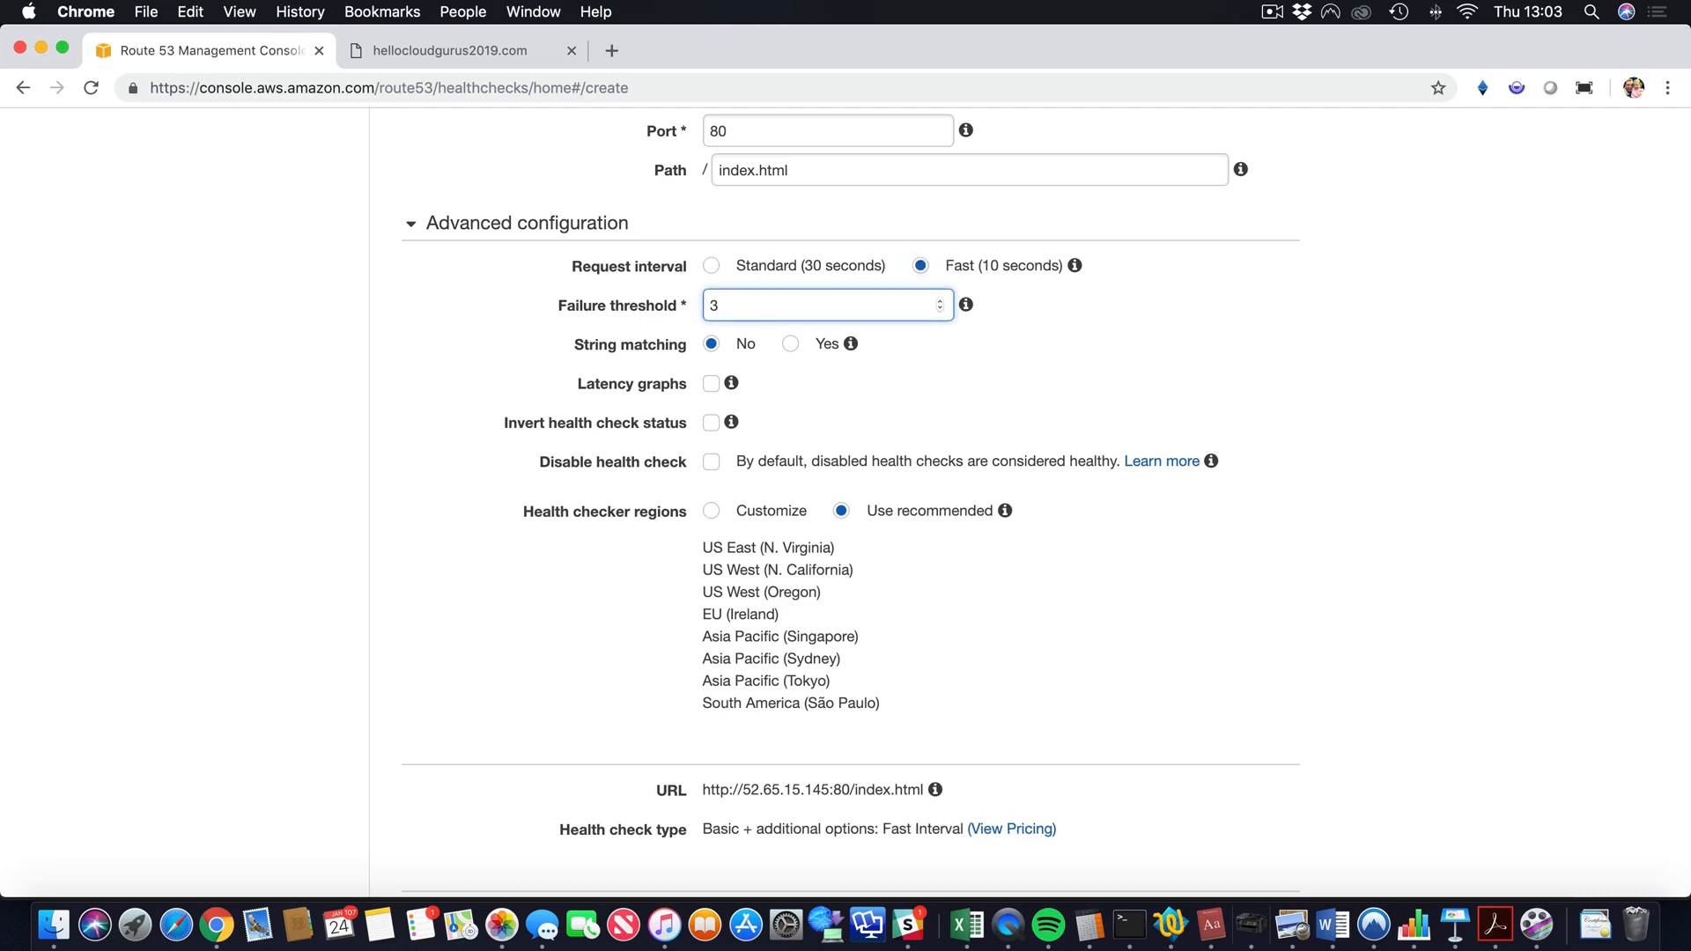
key("BackSpace")
type("2")
left_click(1123, 347)
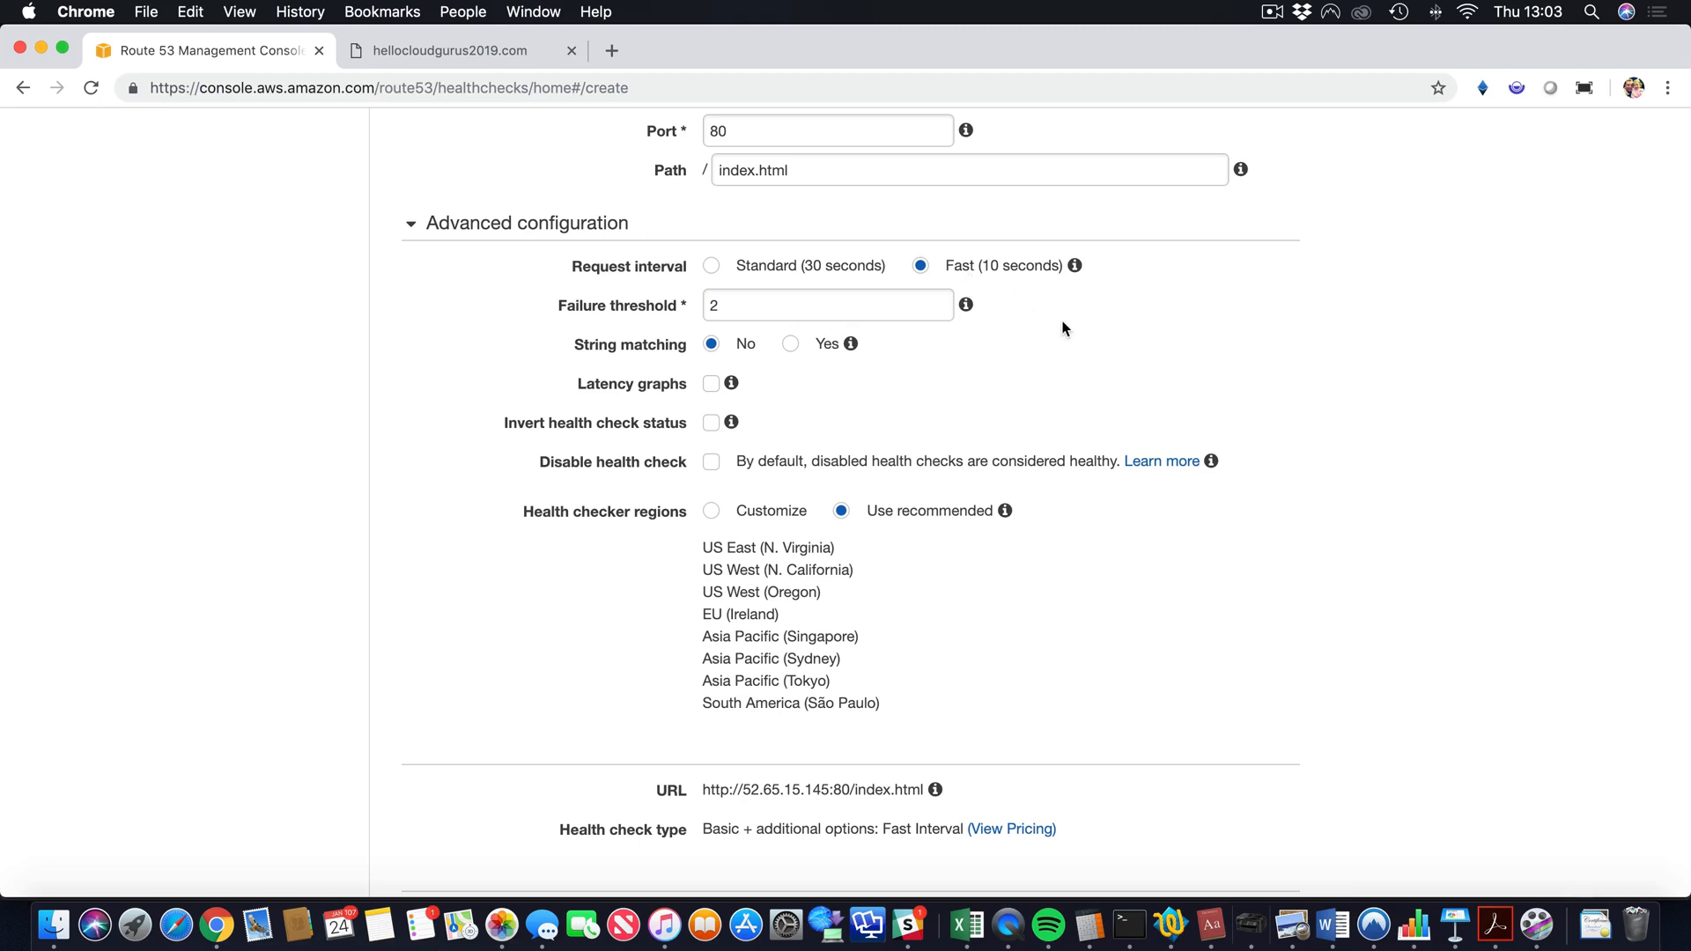
Create the Sydney health check without an alarm and open the record sets of the hellocloudgurus2019.com hosted zone.
scroll(1063, 328, "down", 3)
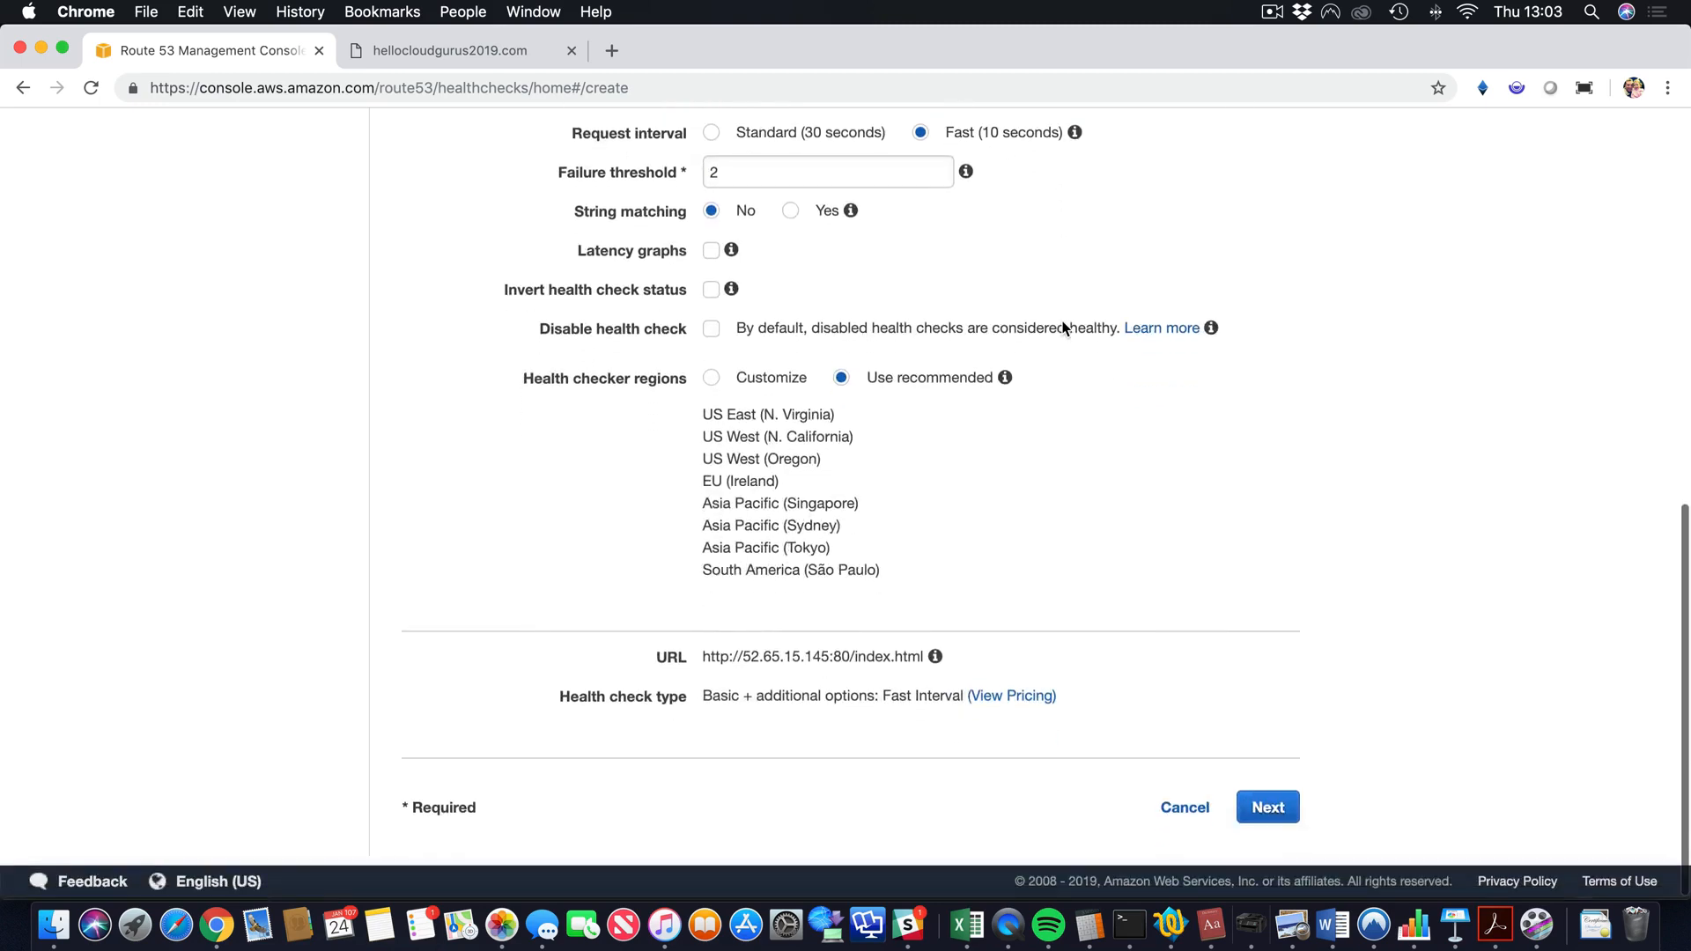
left_click(1268, 805)
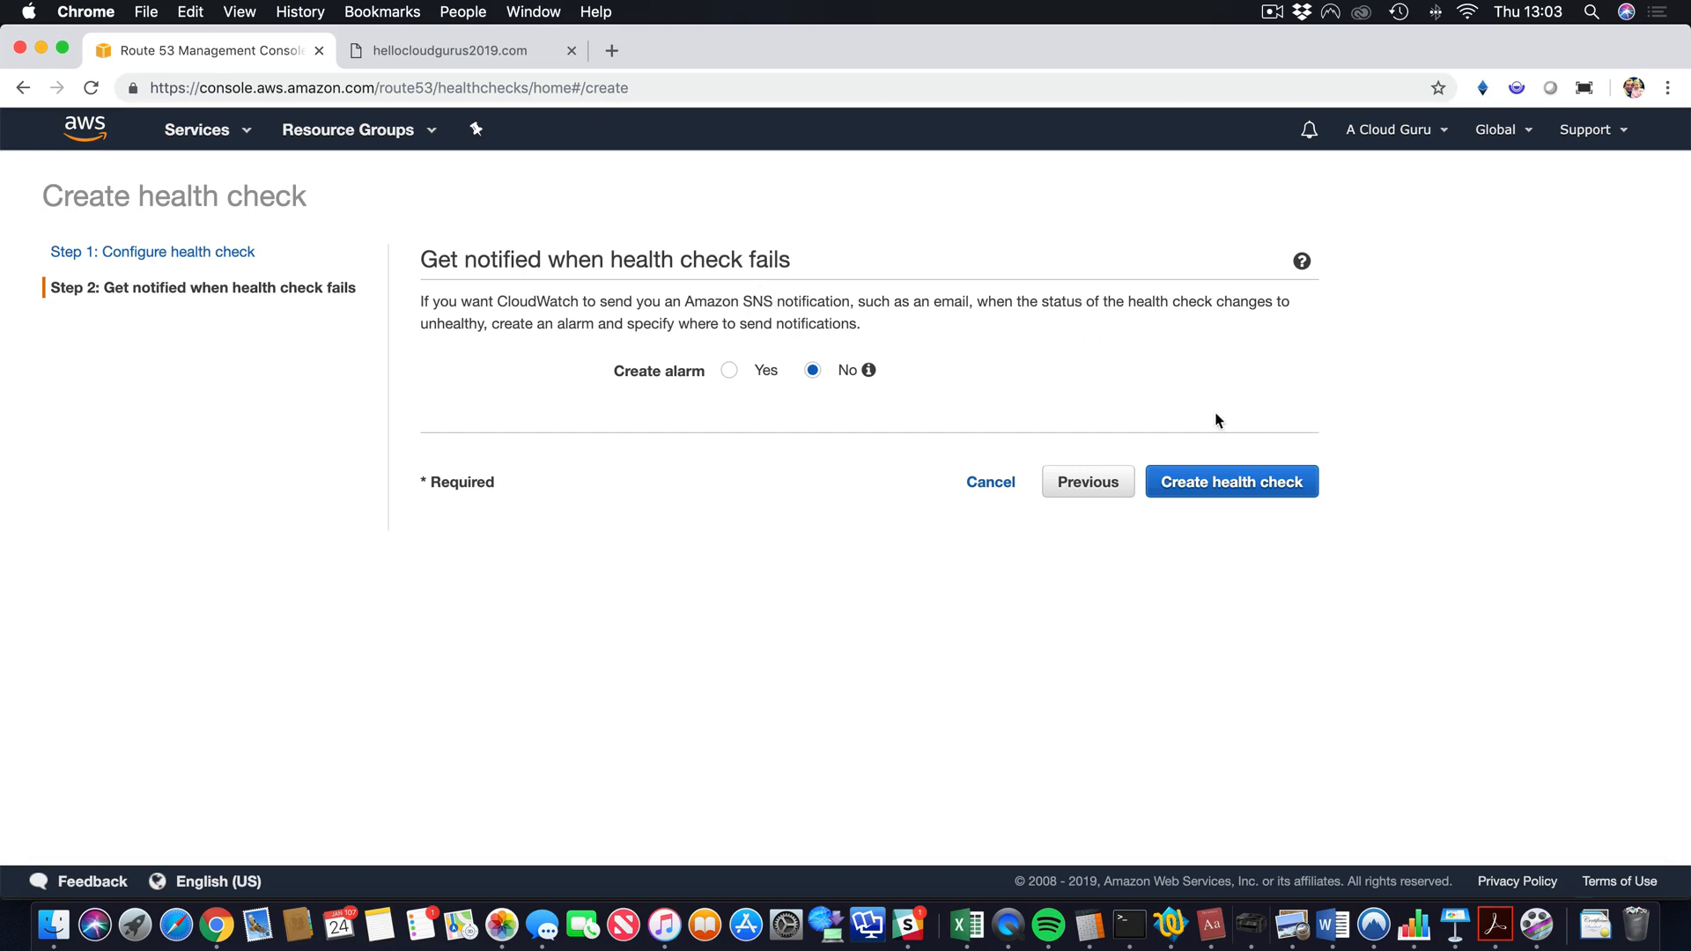
left_click(1271, 485)
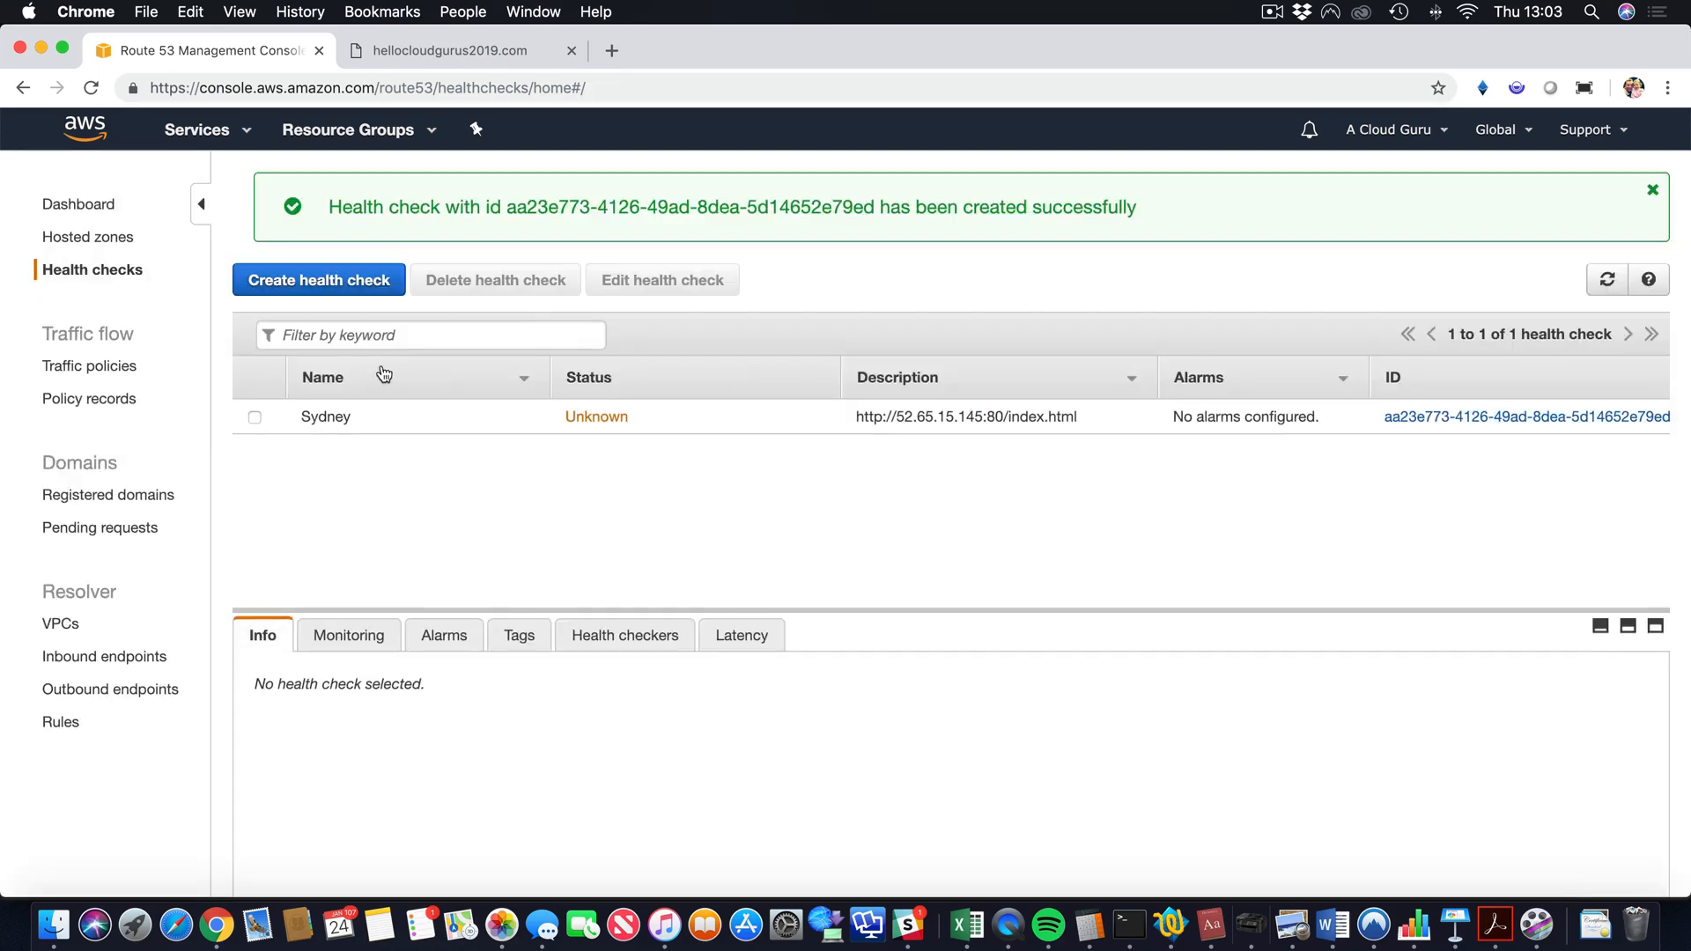
left_click(105, 239)
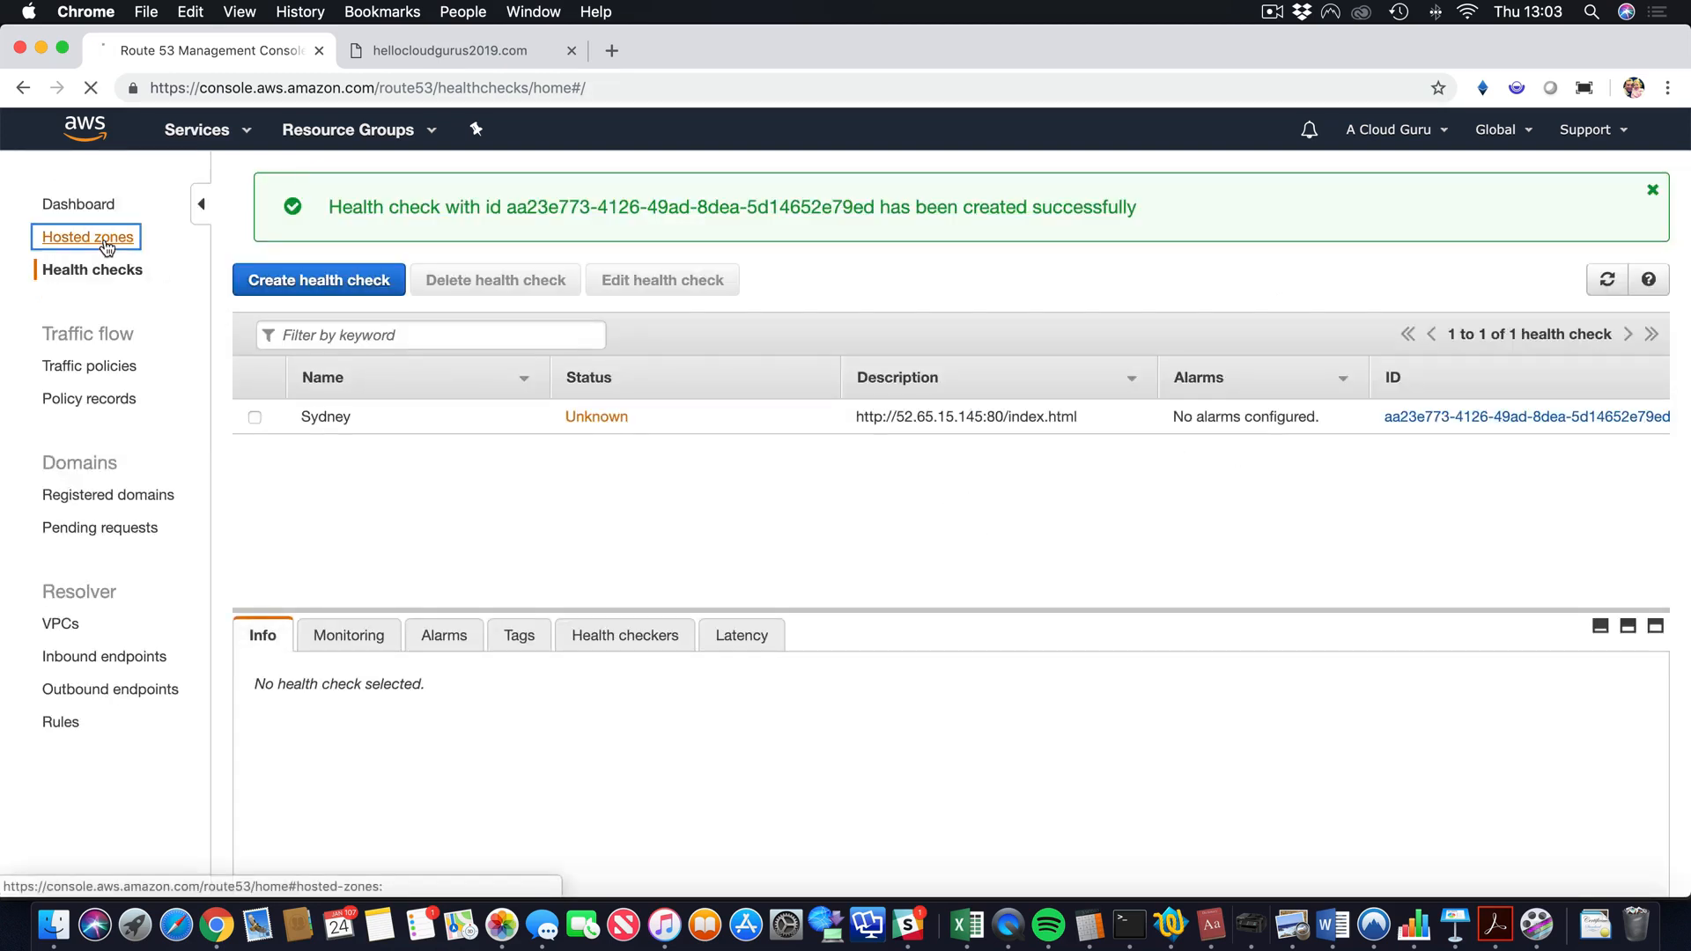
left_click(424, 324)
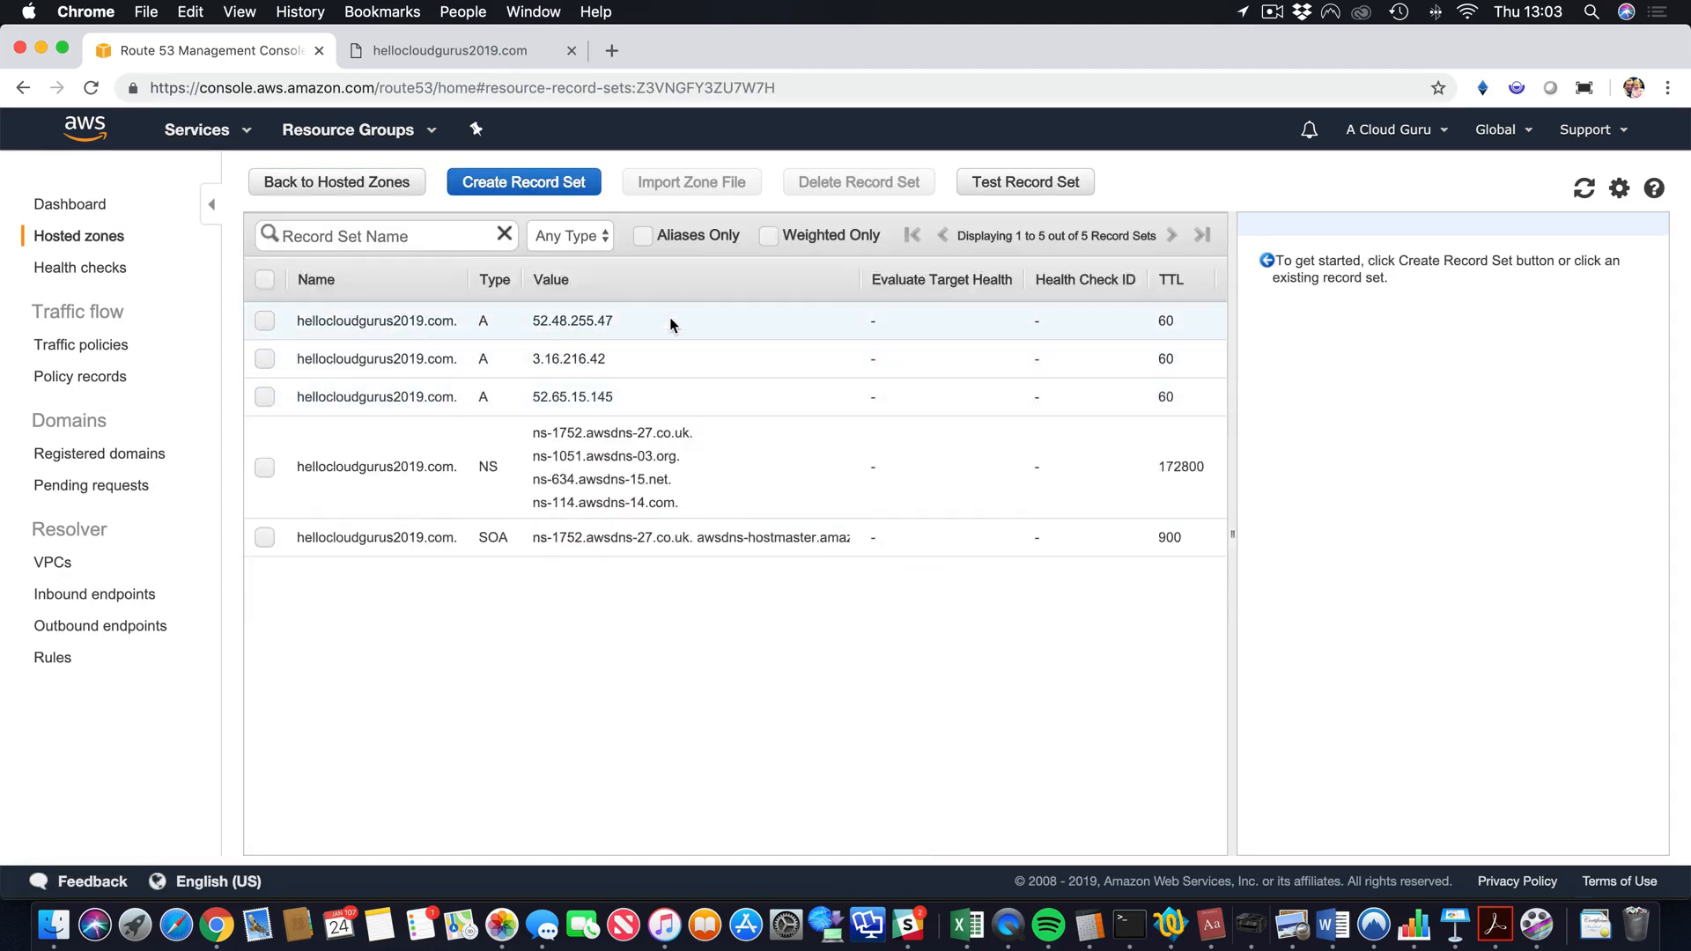
left_click(678, 324)
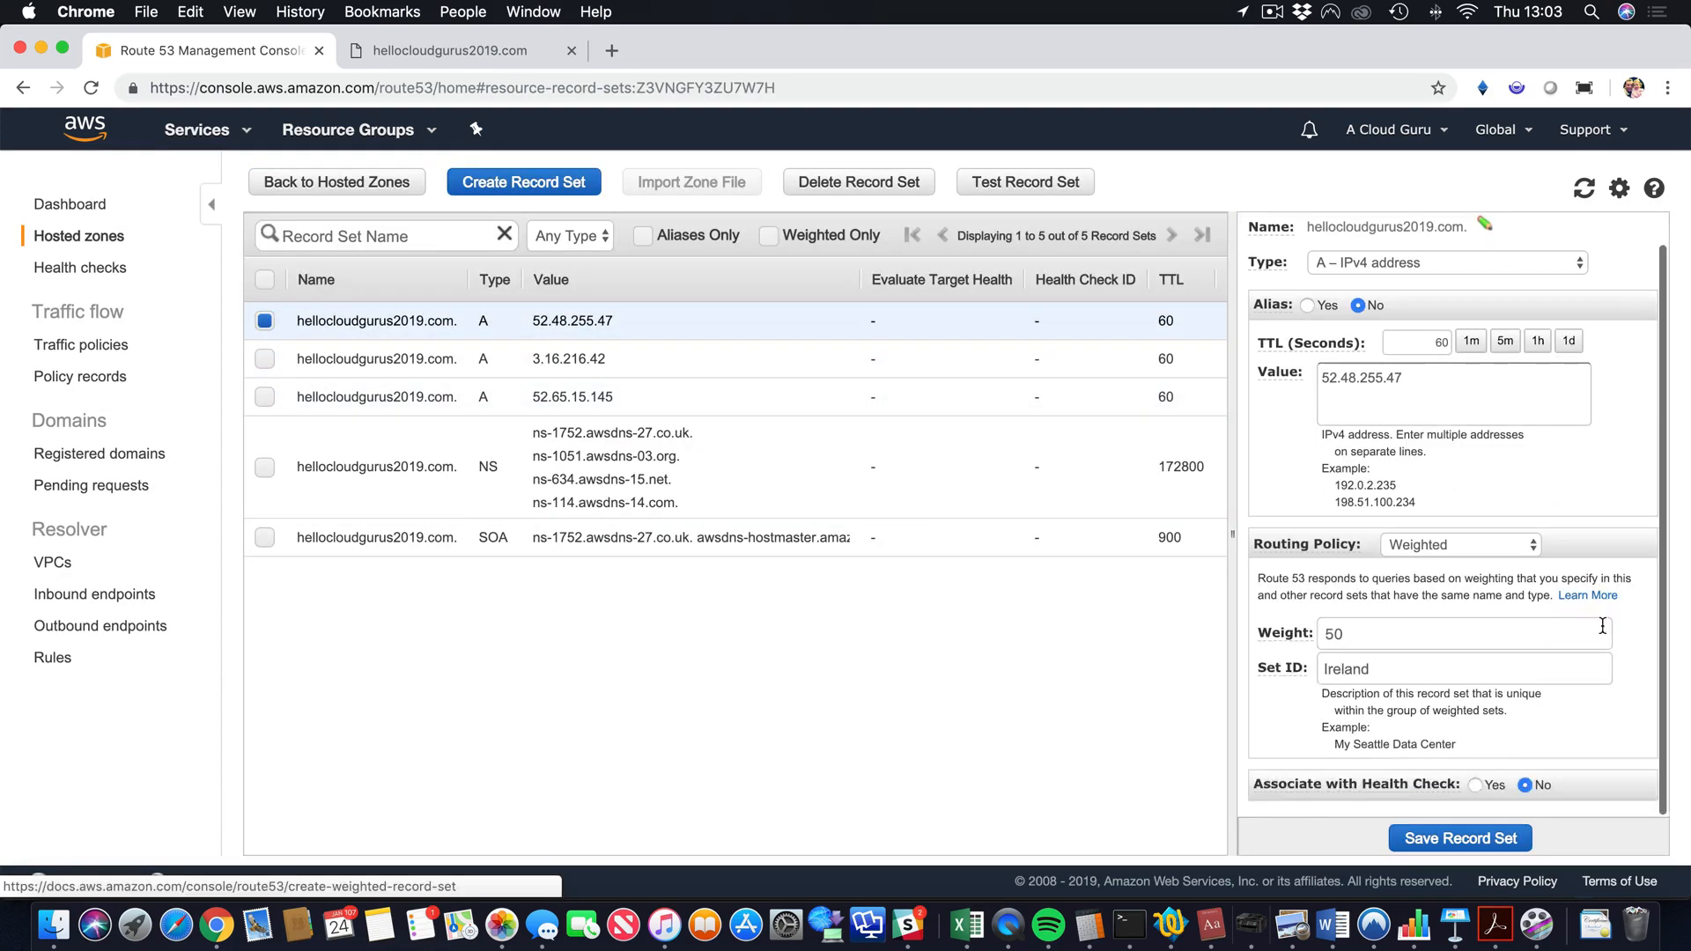
left_click(1491, 784)
scroll(1491, 787, "down", 2)
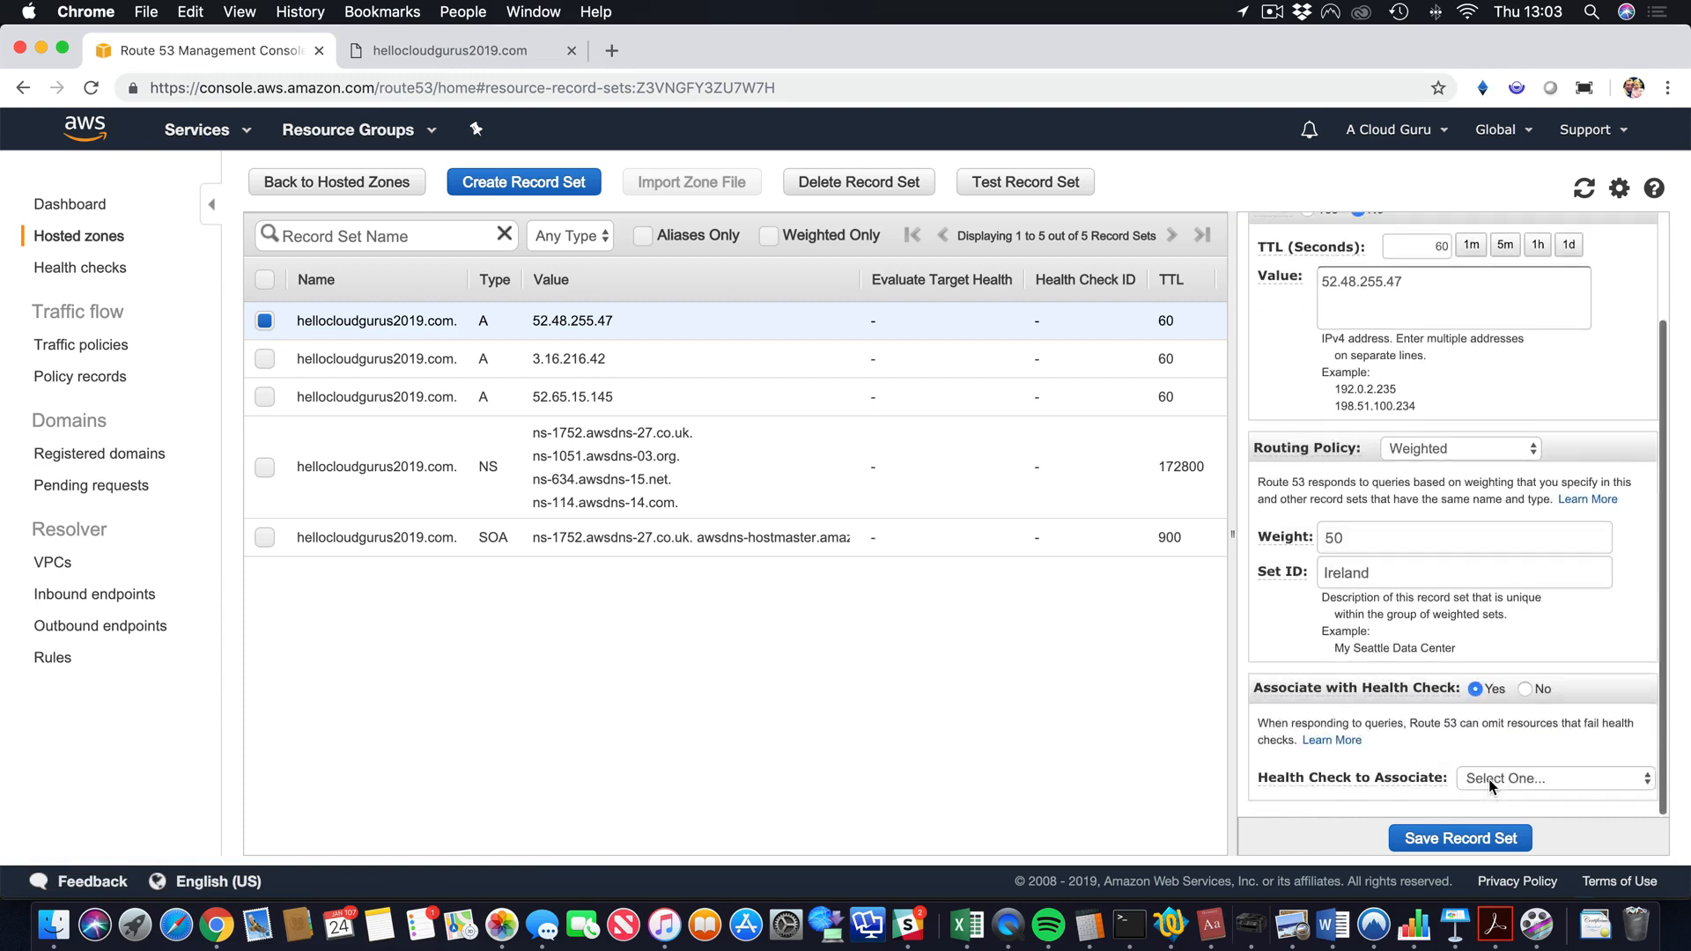
left_click(1491, 780)
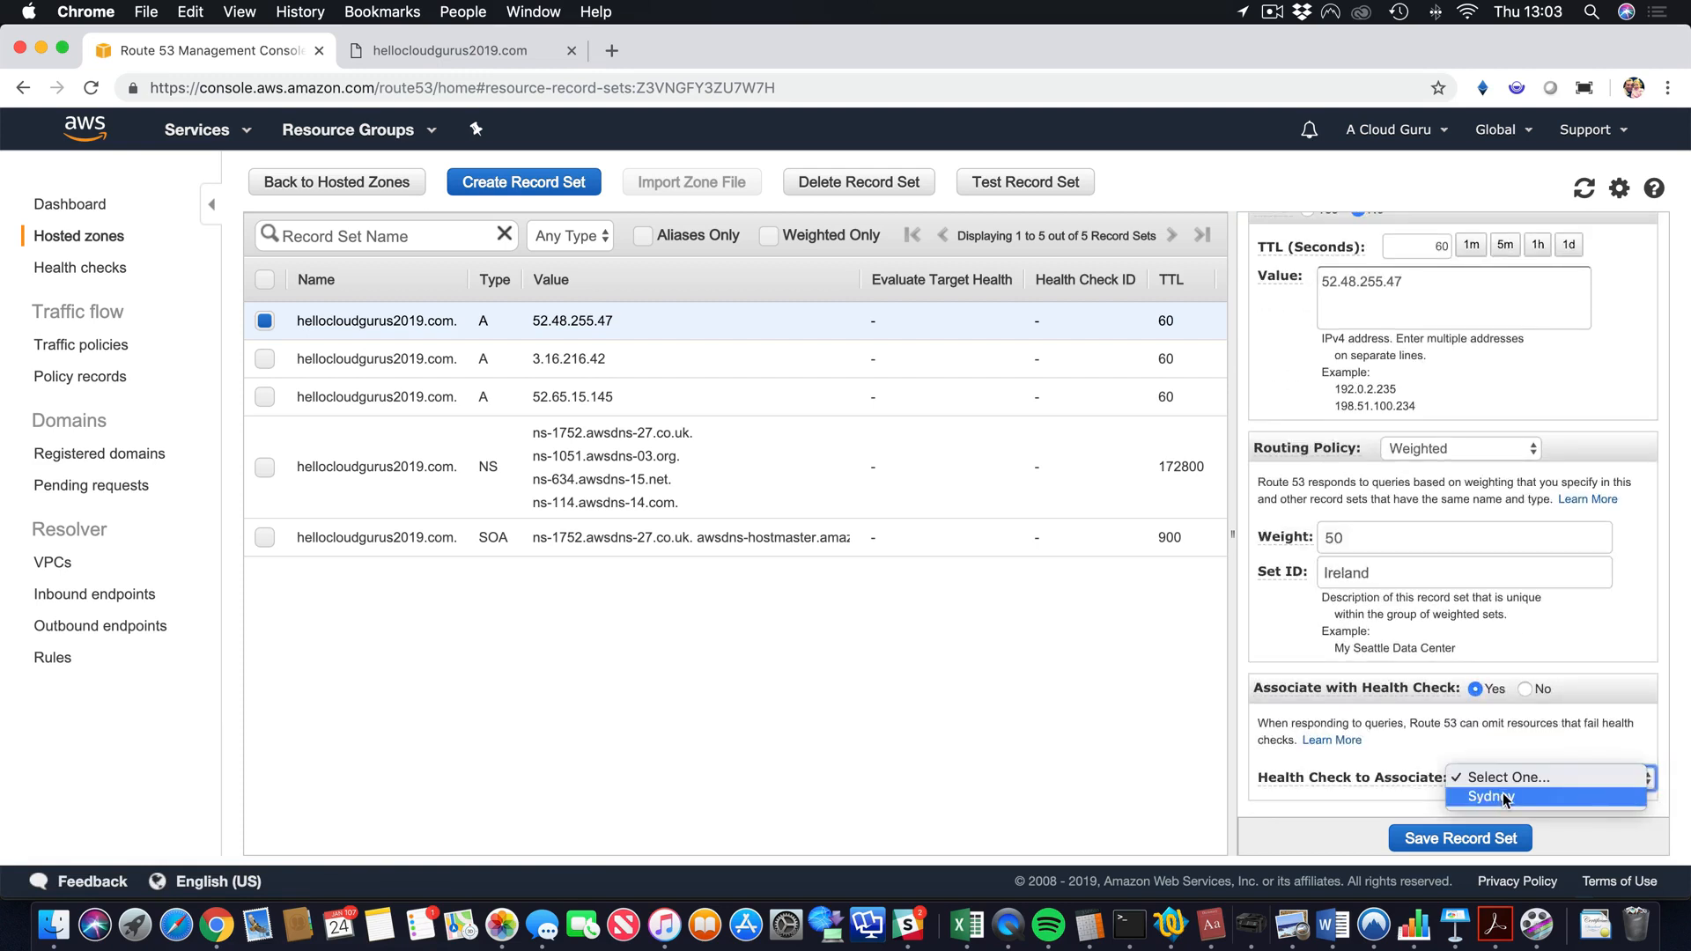
left_click(1504, 798)
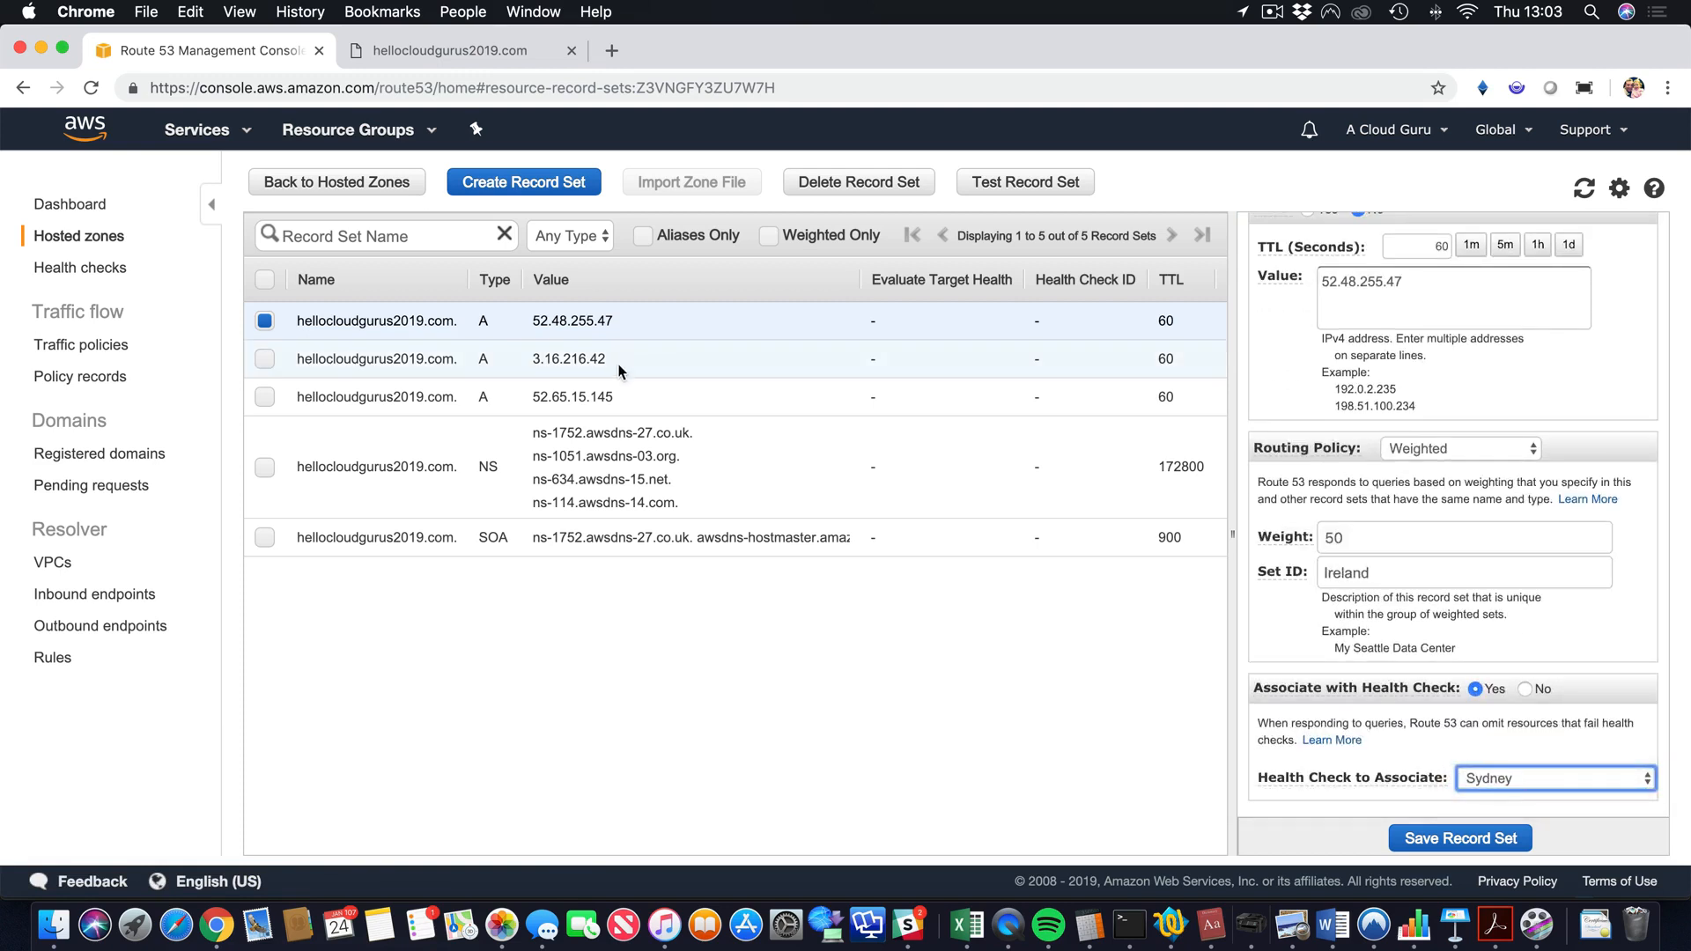
Associate the Sydney health check with the 52.65.15.145 A record and save the record set.
left_click(631, 398)
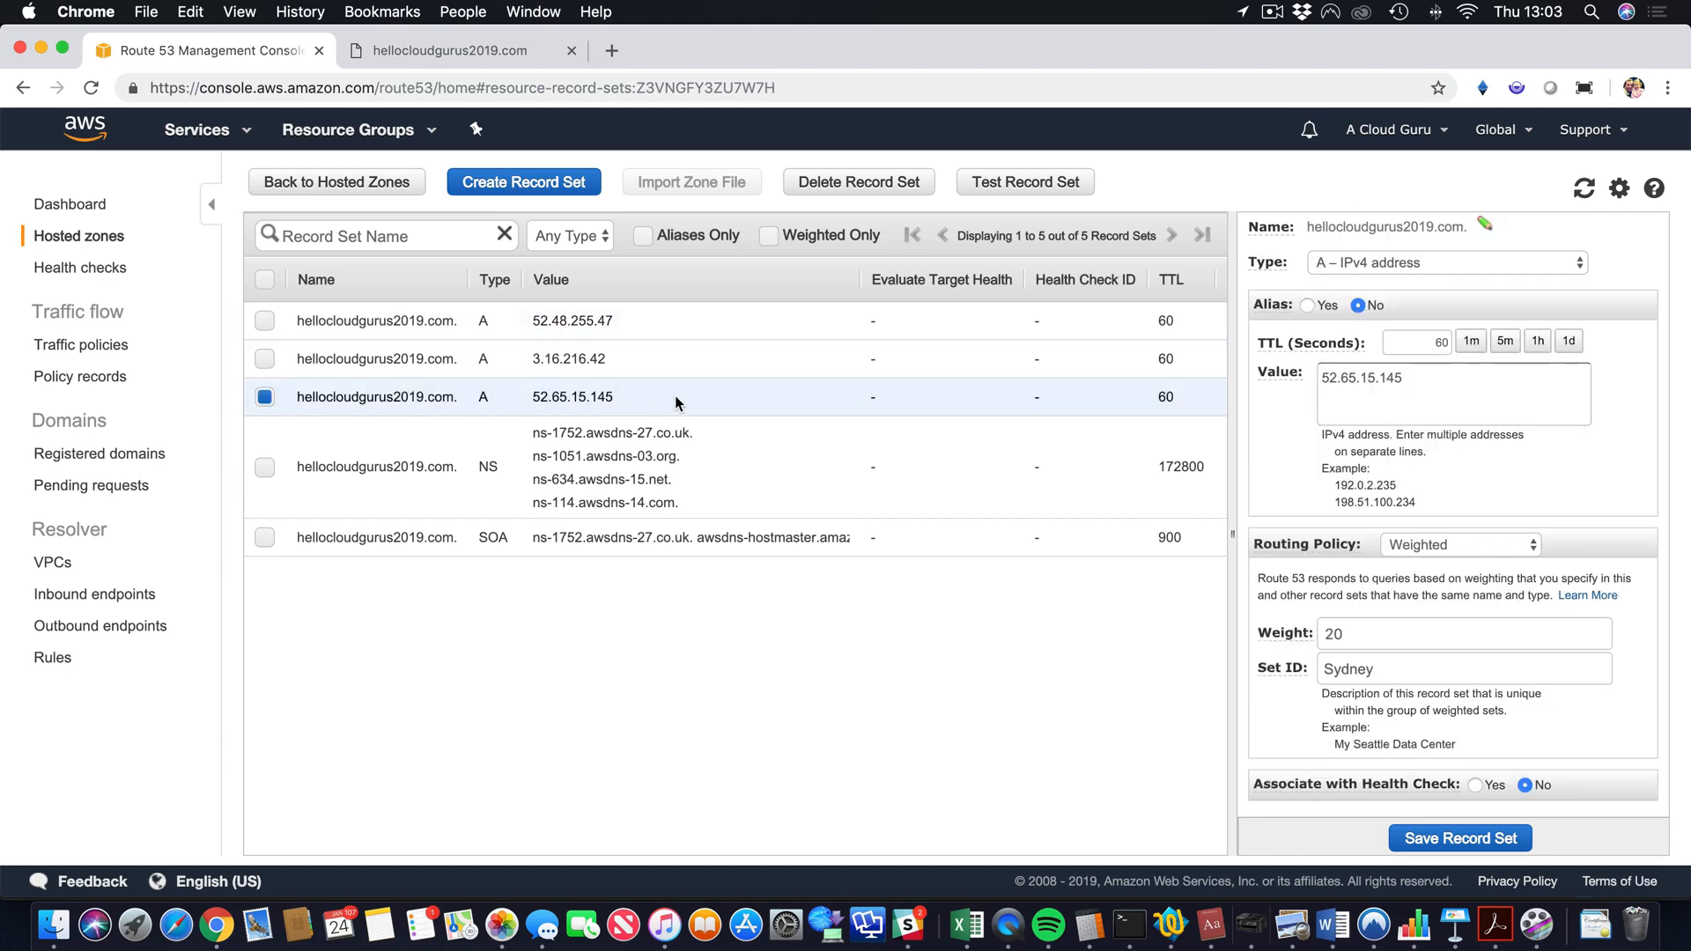
scroll(674, 394, "right", 5)
scroll(675, 395, "left", 5)
scroll(1552, 739, "down", 1)
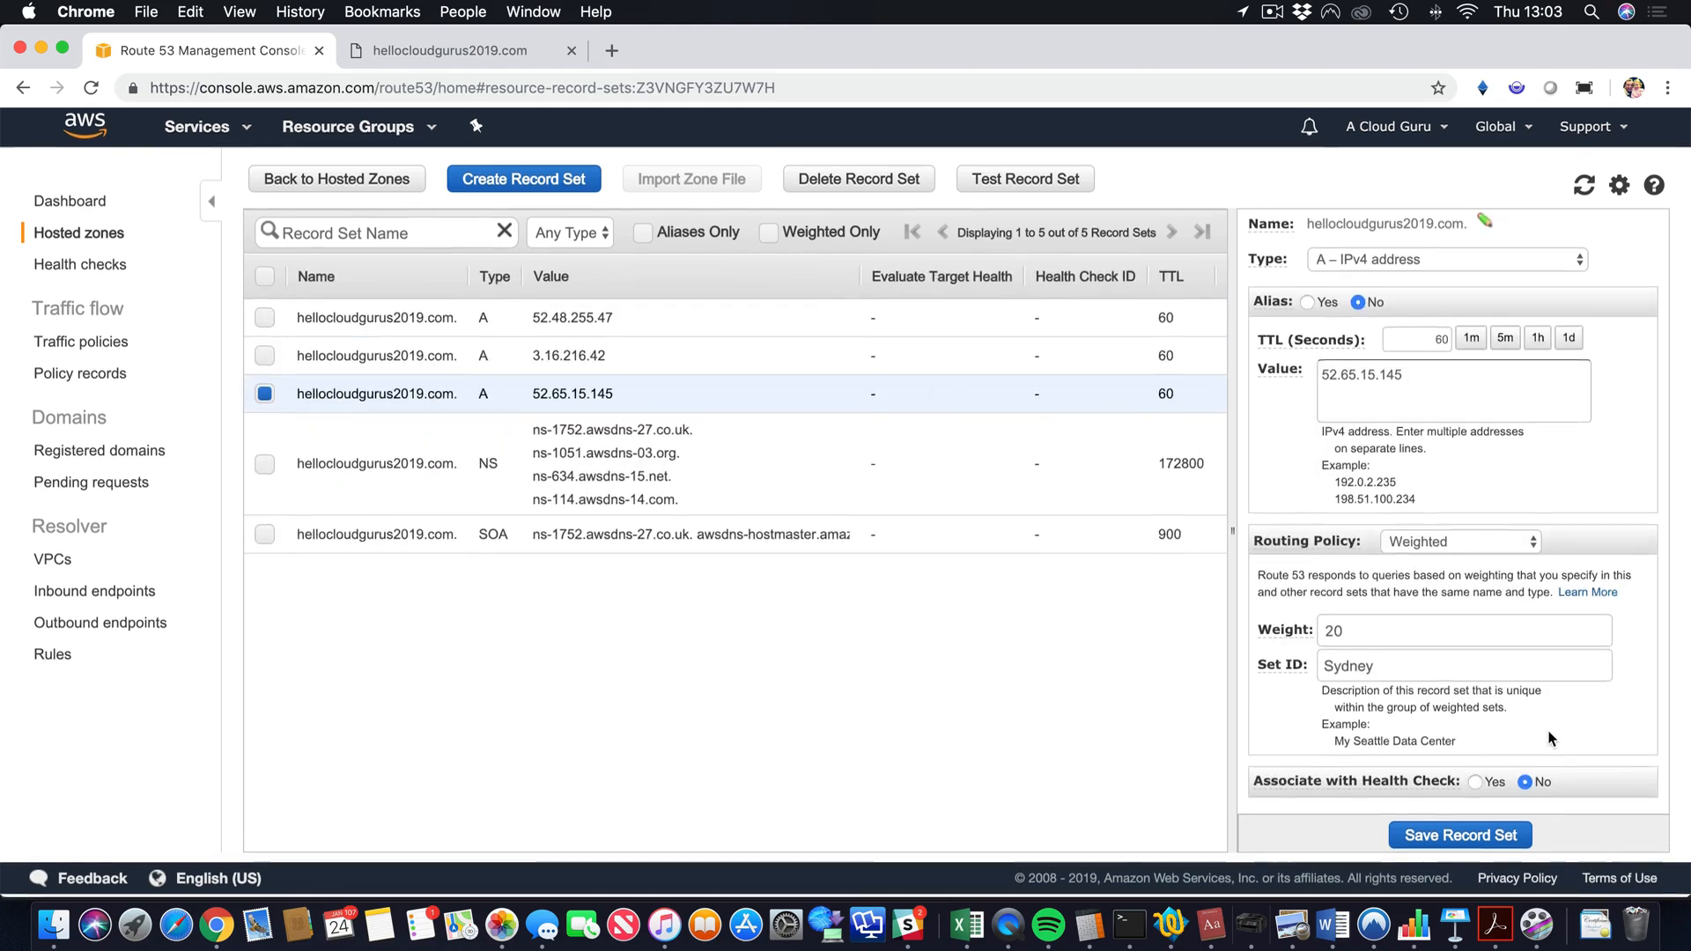
left_click(1475, 781)
scroll(1479, 782, "down", 2)
left_click(1484, 775)
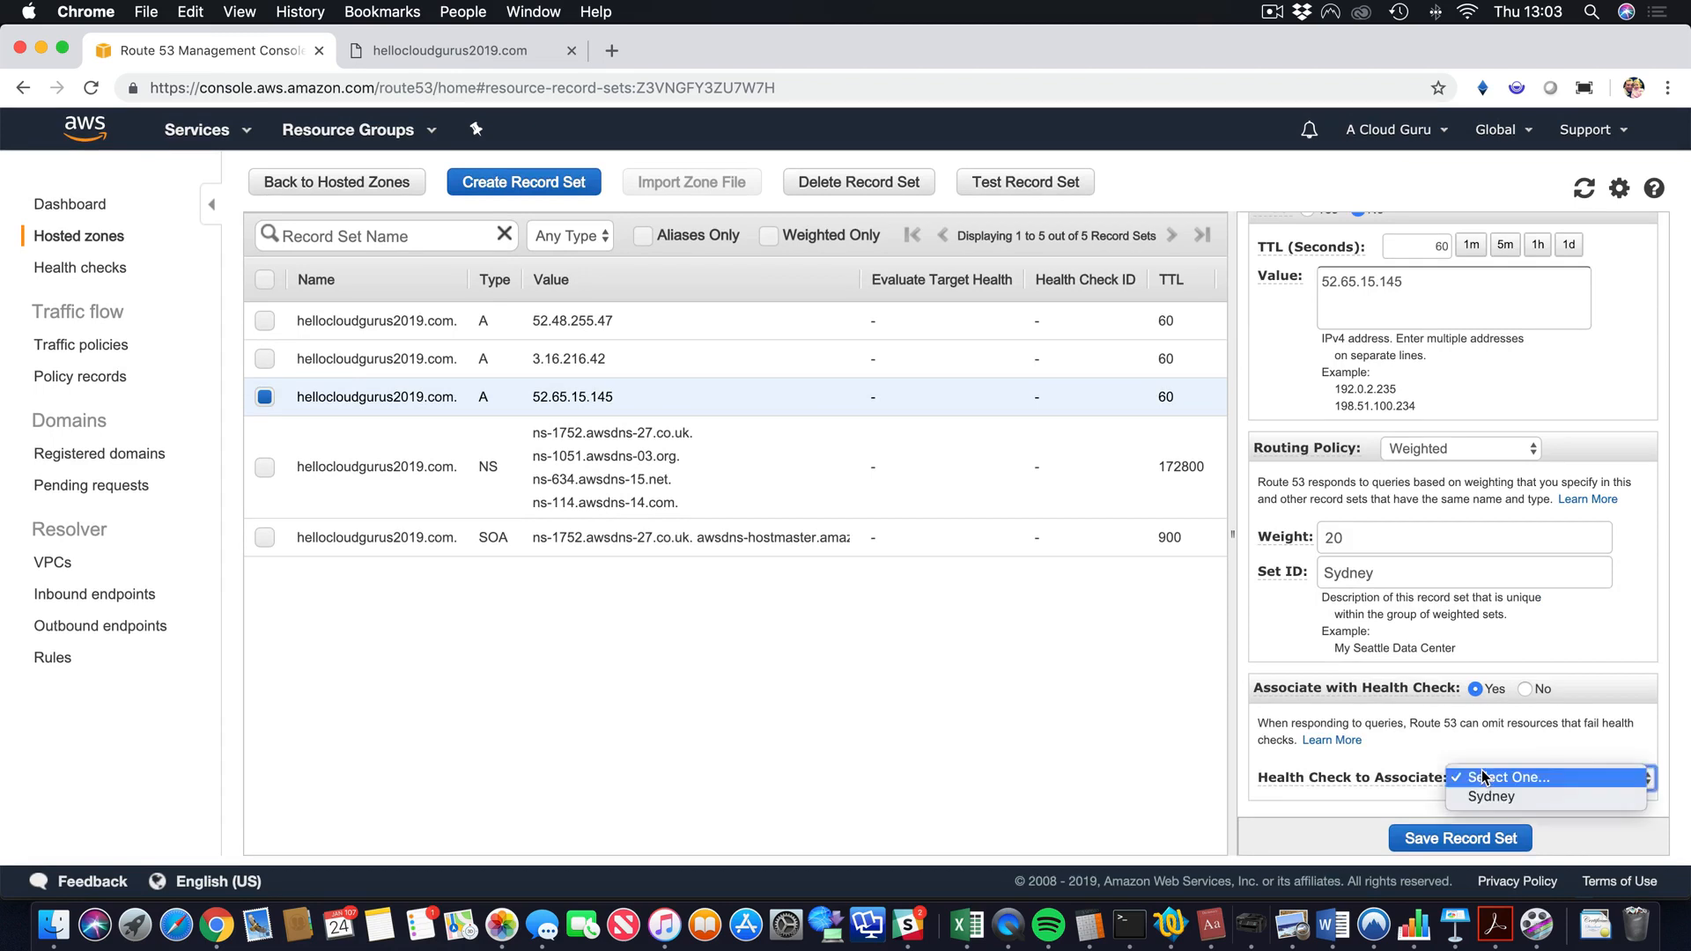
left_click(1491, 796)
left_click(1445, 841)
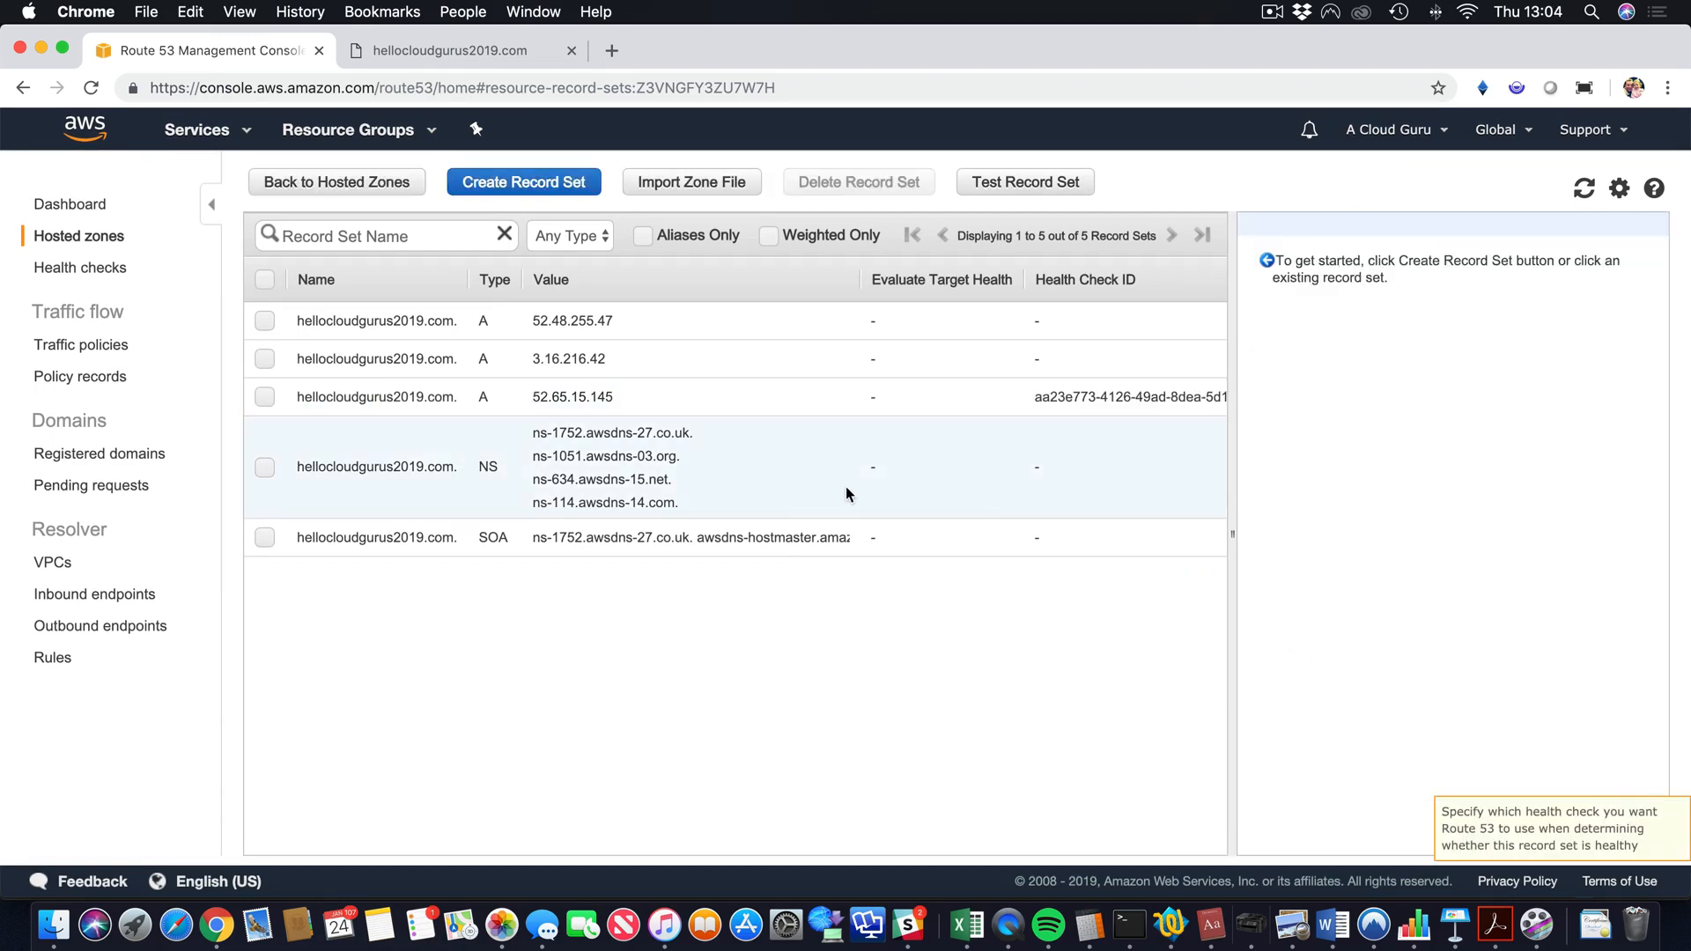
Open the list of health checks and refresh it to check the status of each server.
left_click(96, 268)
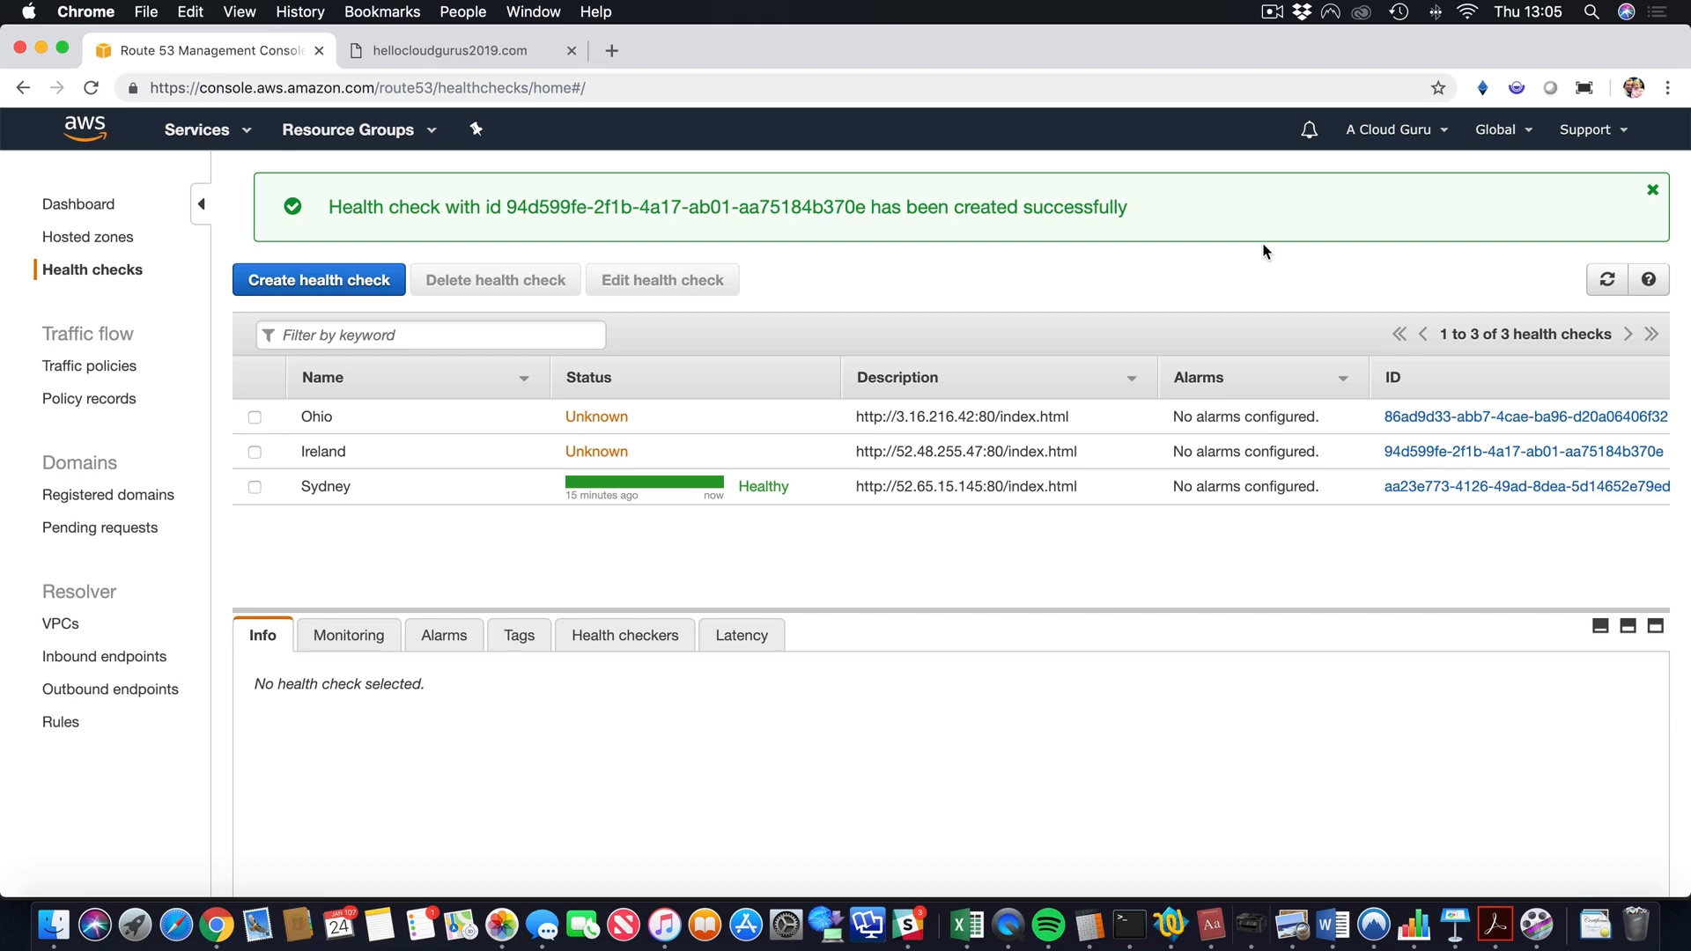
left_click(1606, 280)
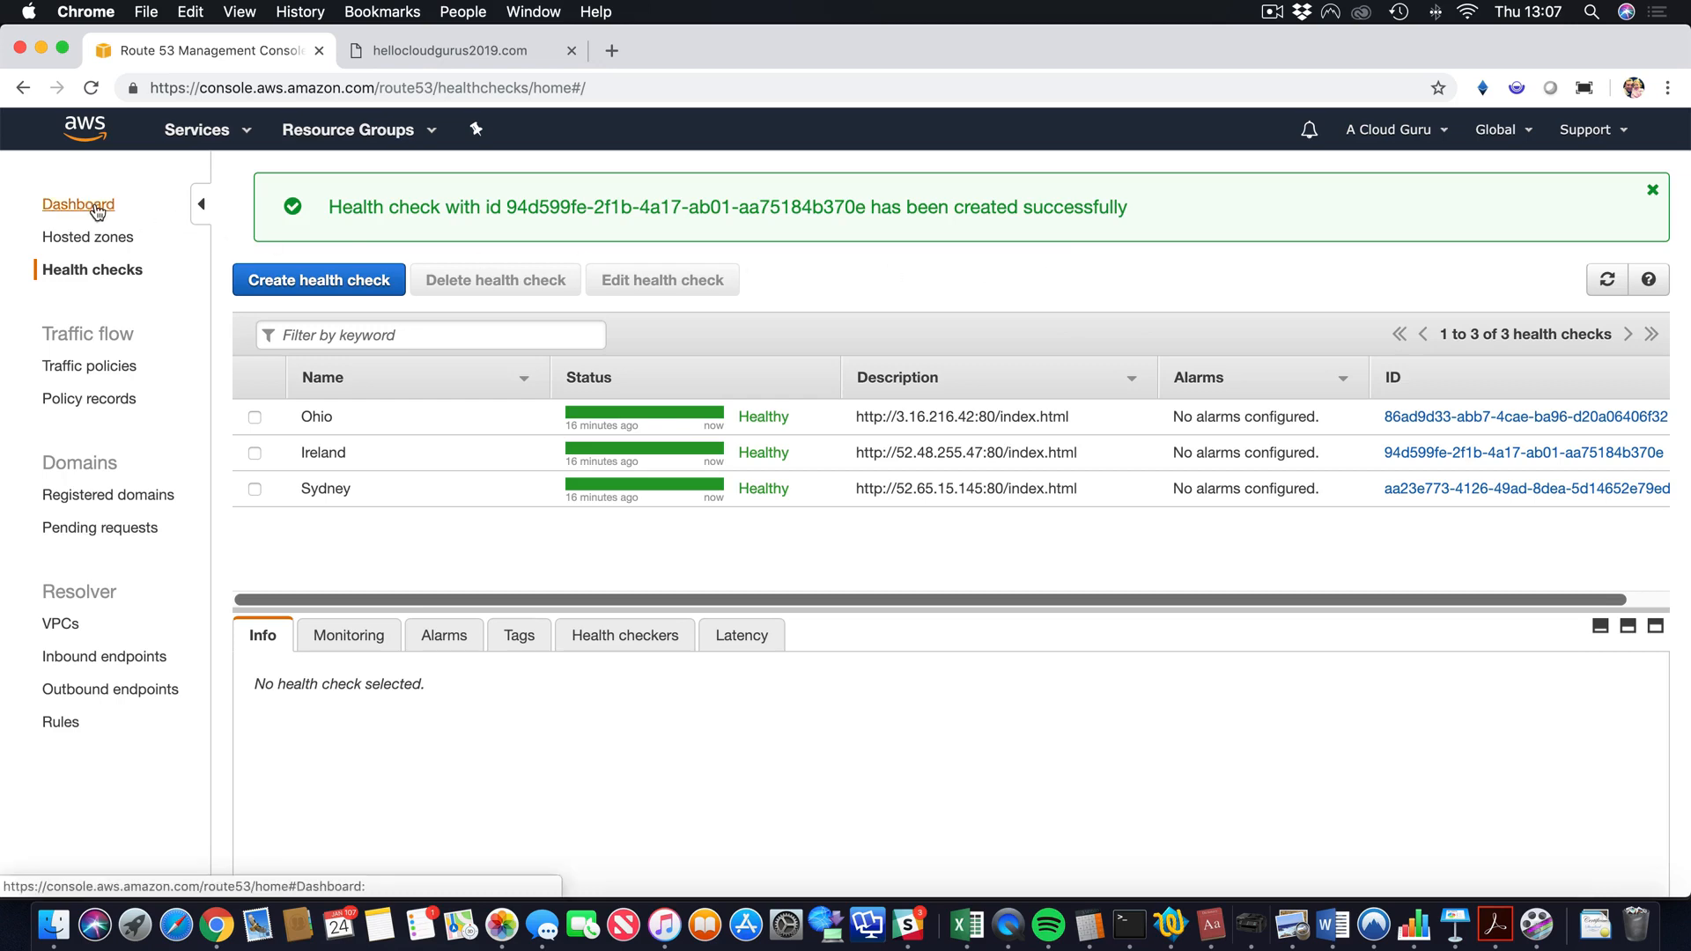
Delete the three A record sets from the hellocloudgurus2019.com hosted zone.
left_click(92, 236)
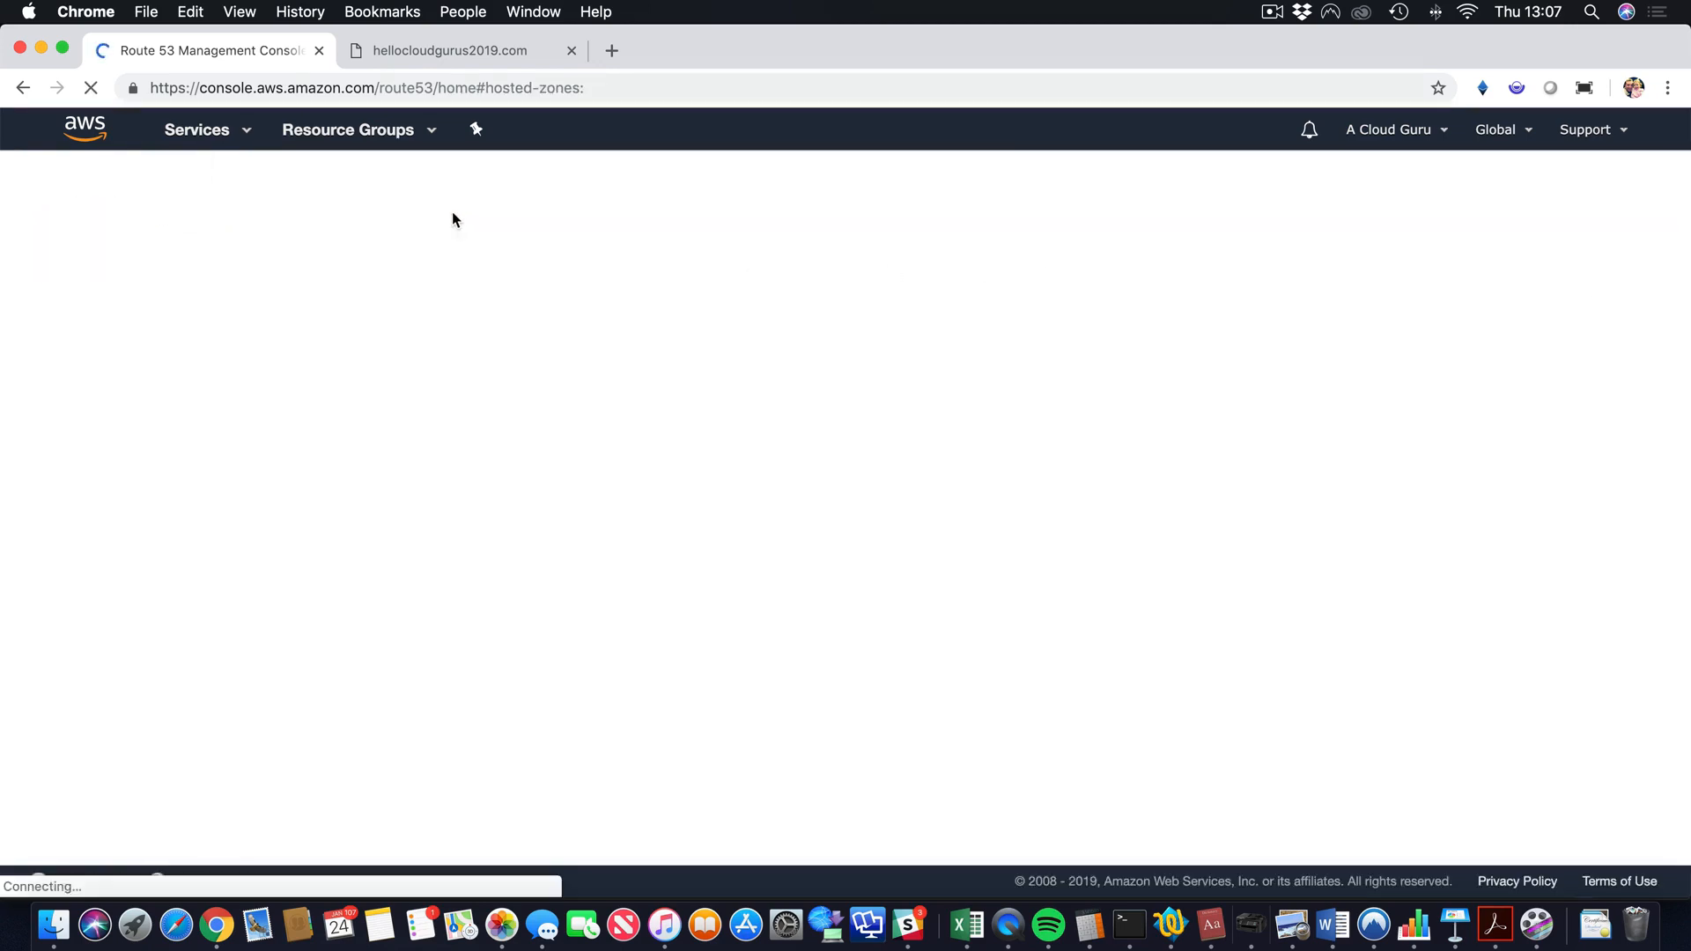
left_click(393, 324)
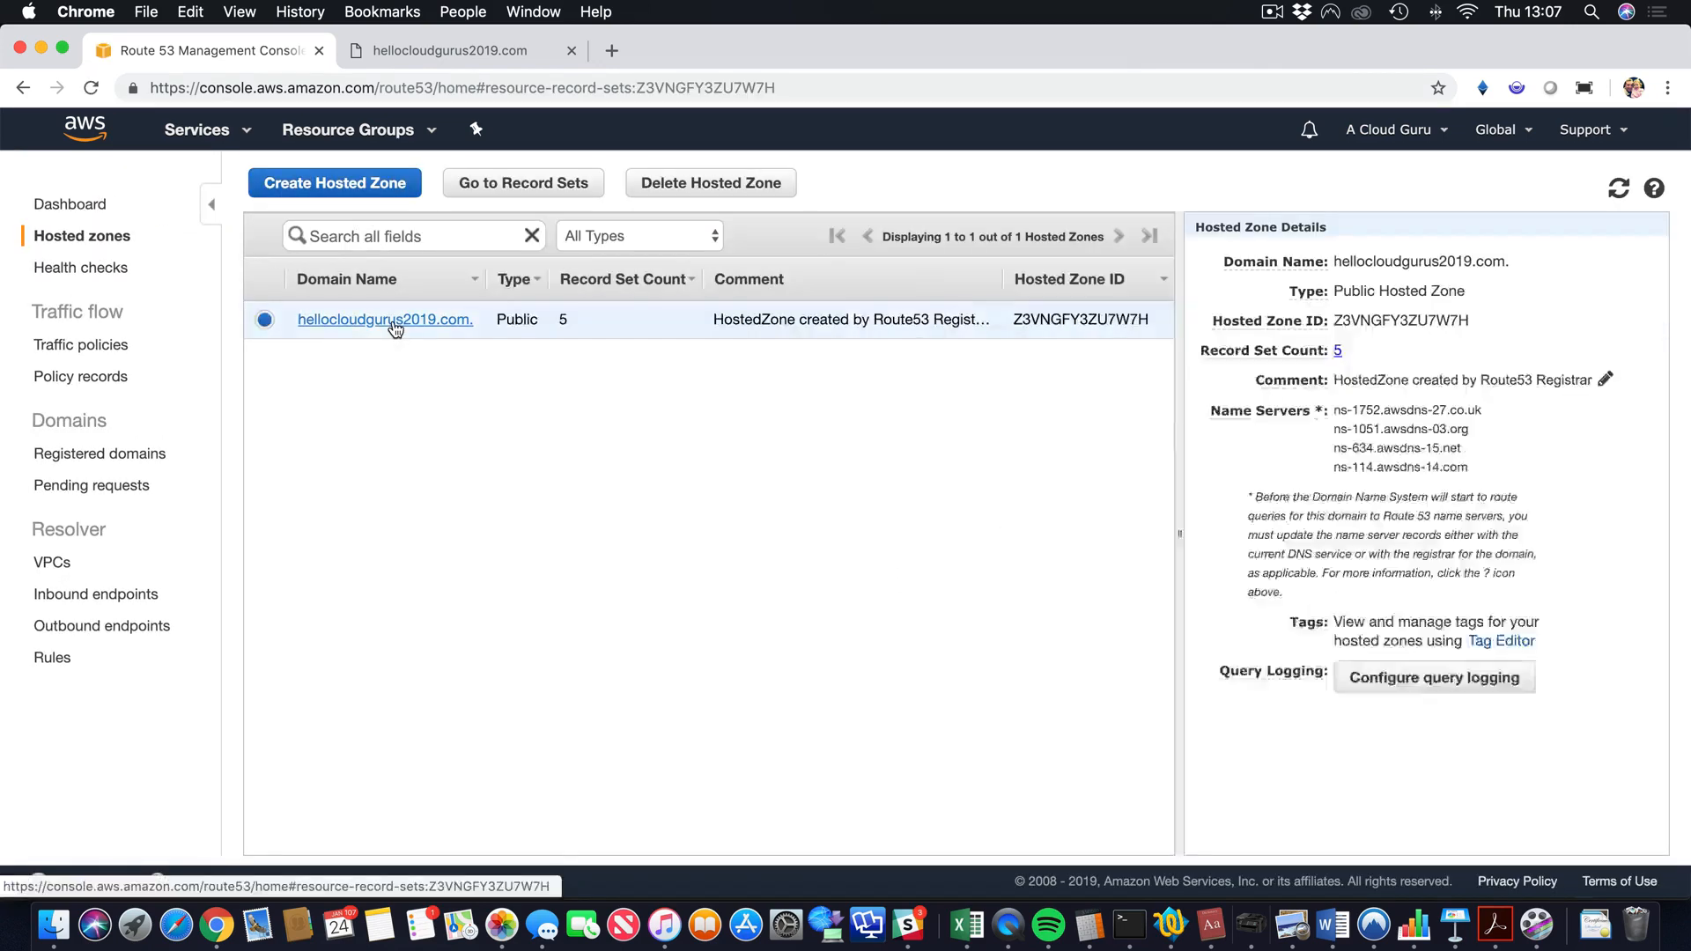
scroll(547, 376, "left", 2)
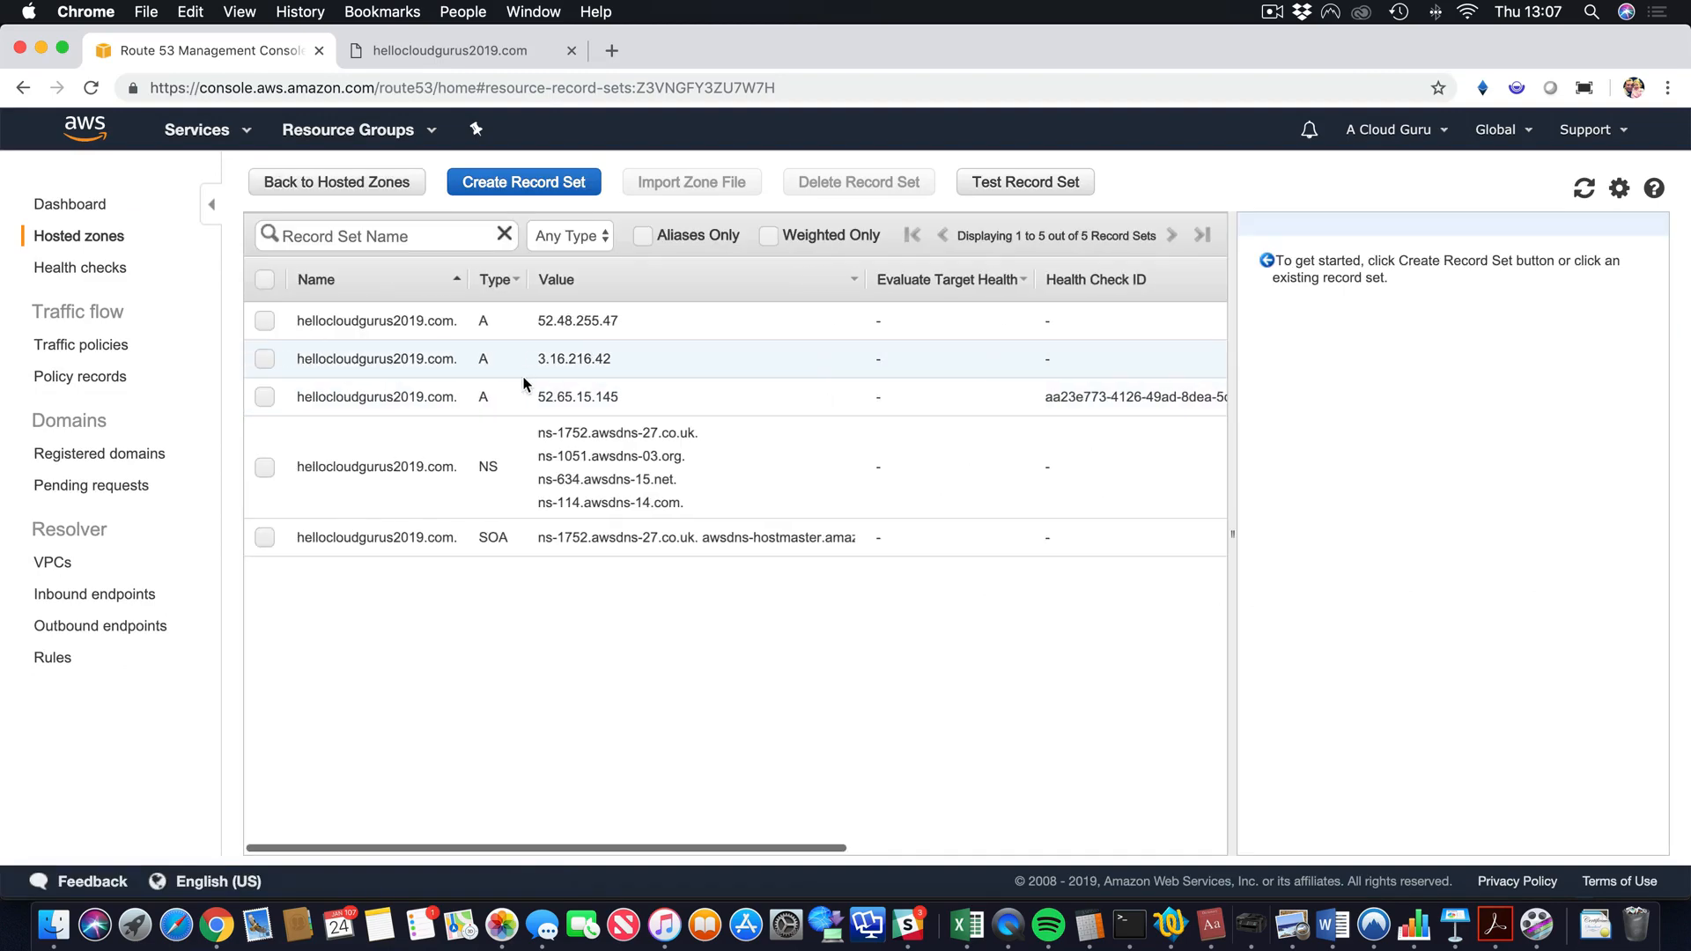
left_click(263, 322)
left_click(265, 359)
left_click(265, 396)
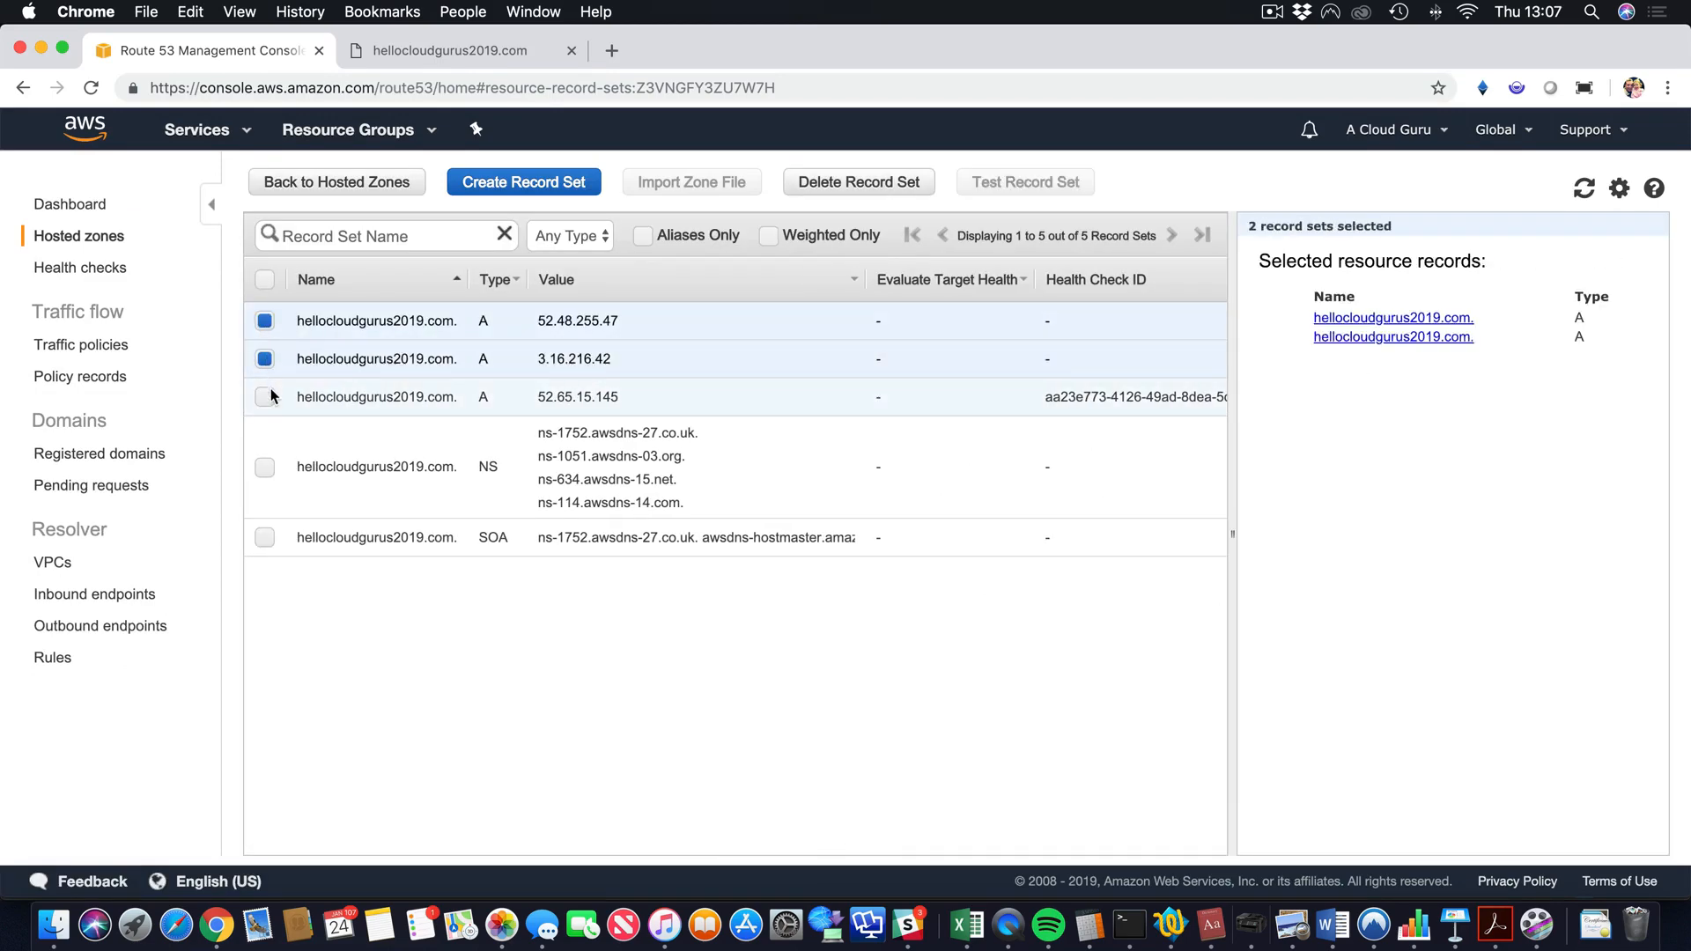
left_click(816, 185)
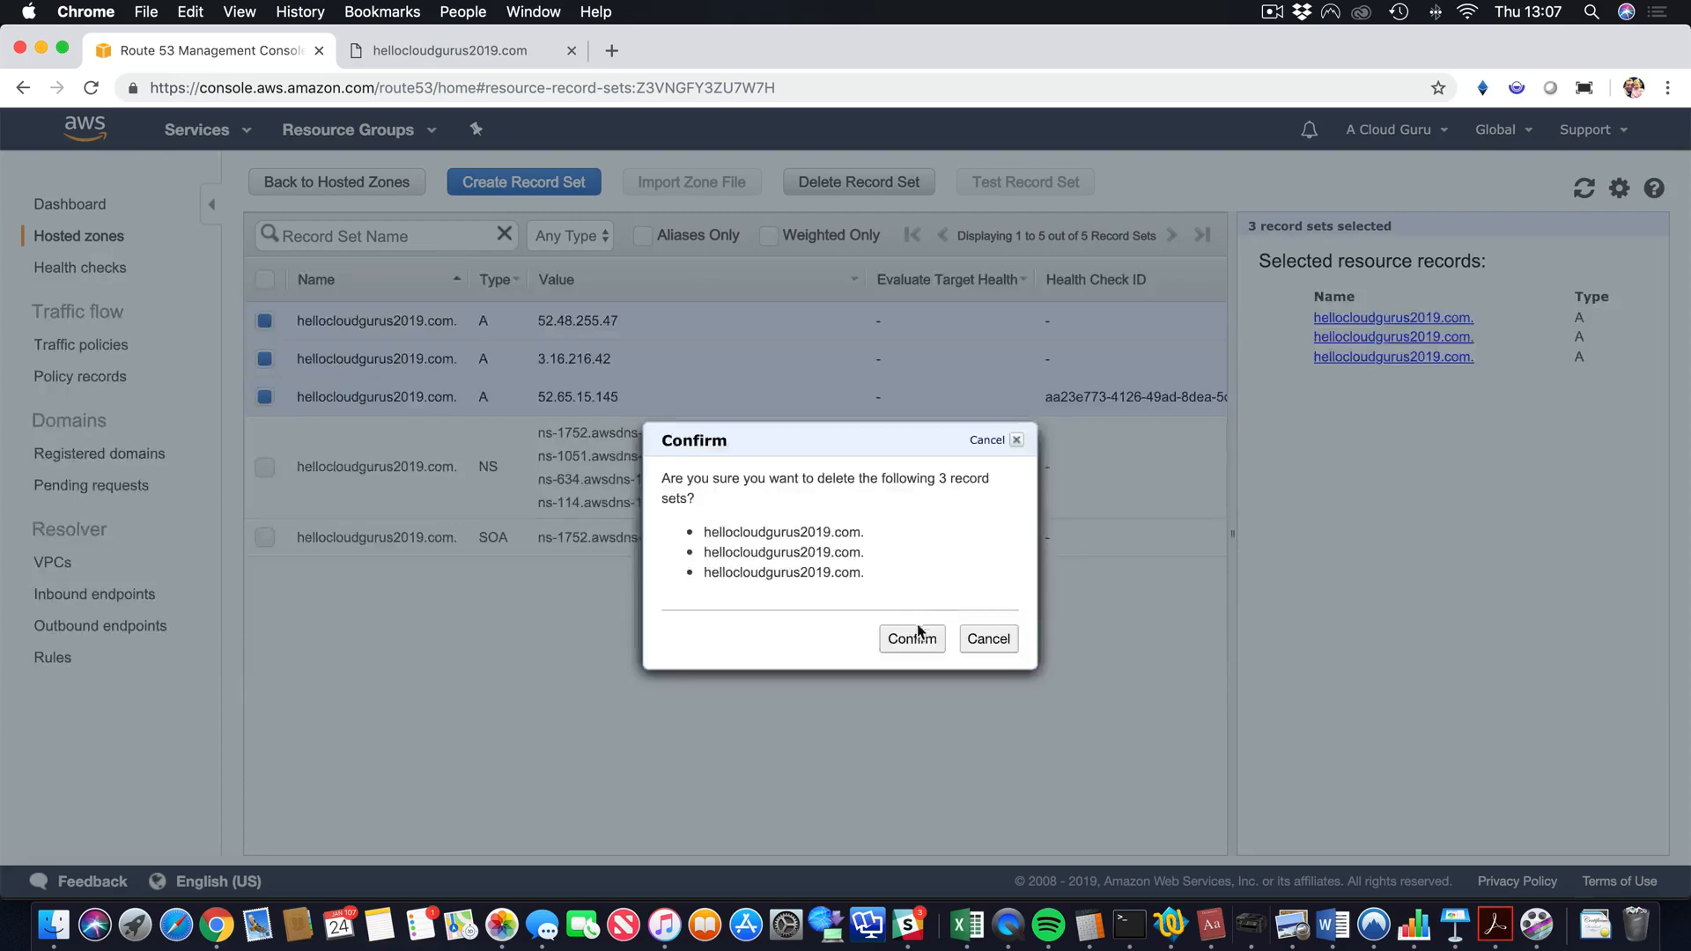
left_click(912, 637)
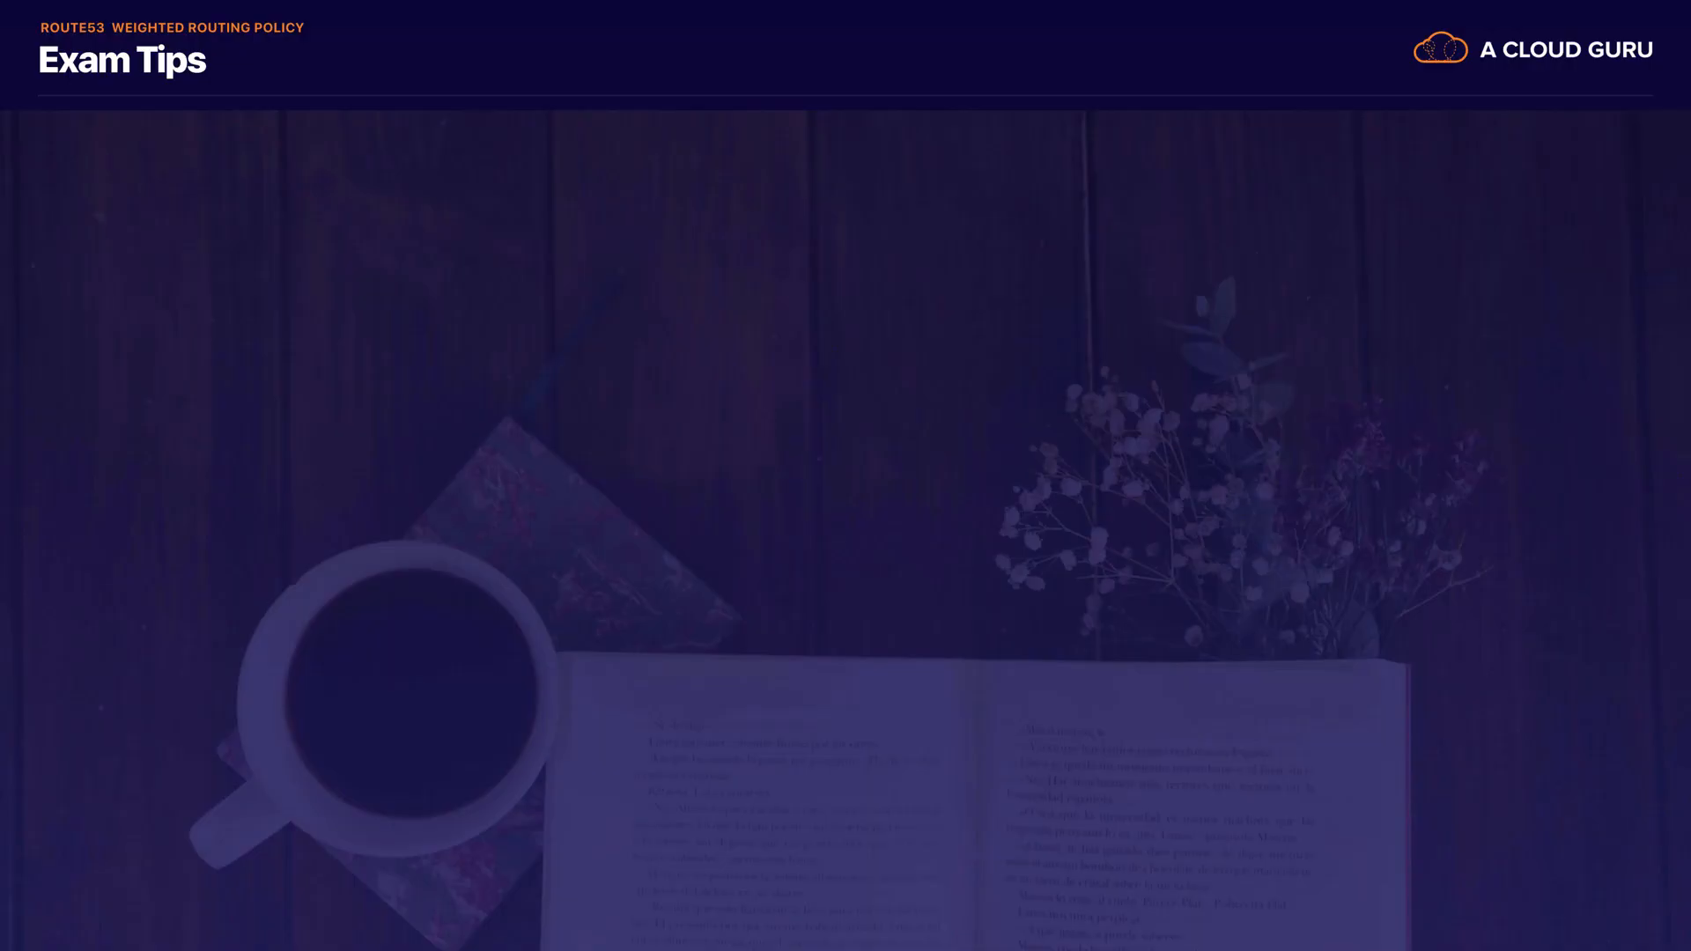